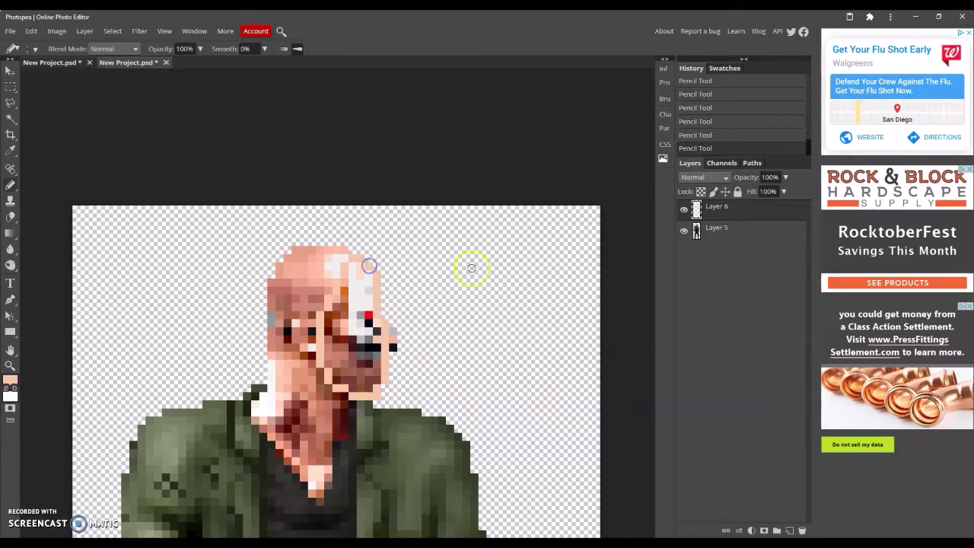
# On Layer 5, switch to the Paint Bucket and toggle its Contiguous option.
pyautogui.click(716, 227)
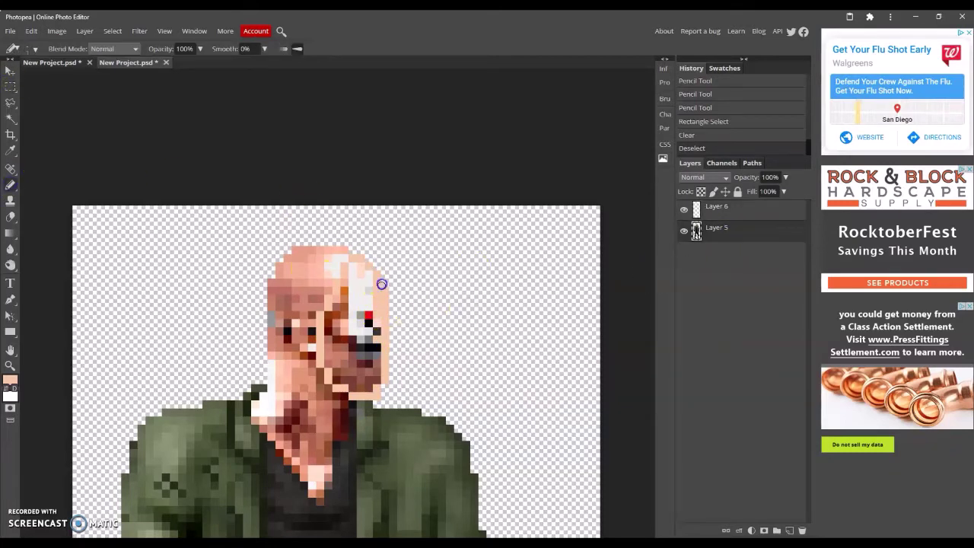
pyautogui.rightClick(11, 233)
pyautogui.click(46, 228)
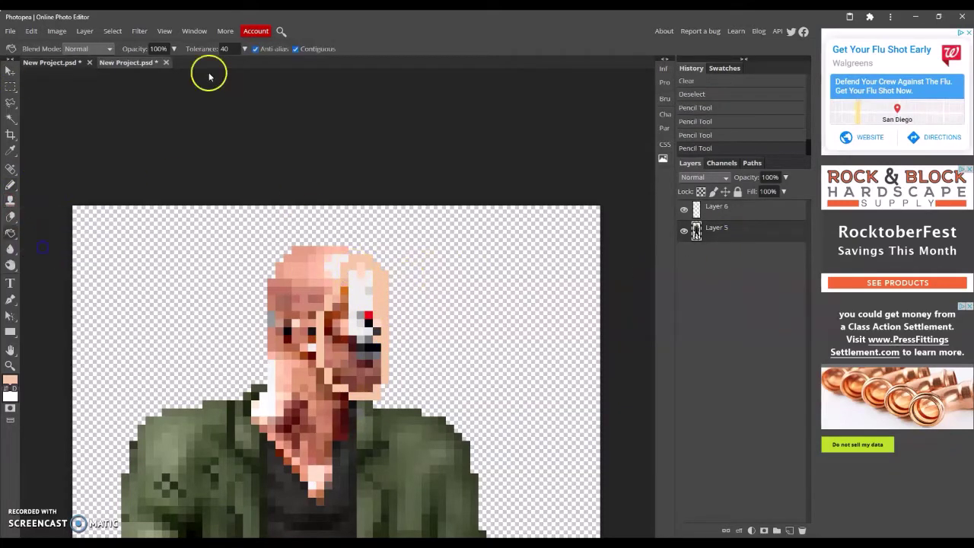
pyautogui.click(295, 49)
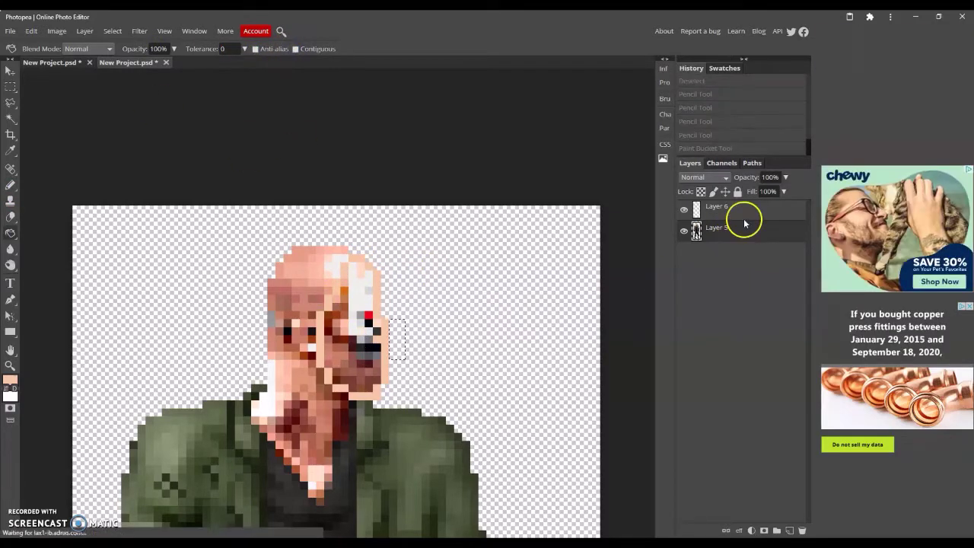
# On Layer 6, pencil skin pixels along the head's right edge and fill the face's right half with skin tone.
pyautogui.click(716, 209)
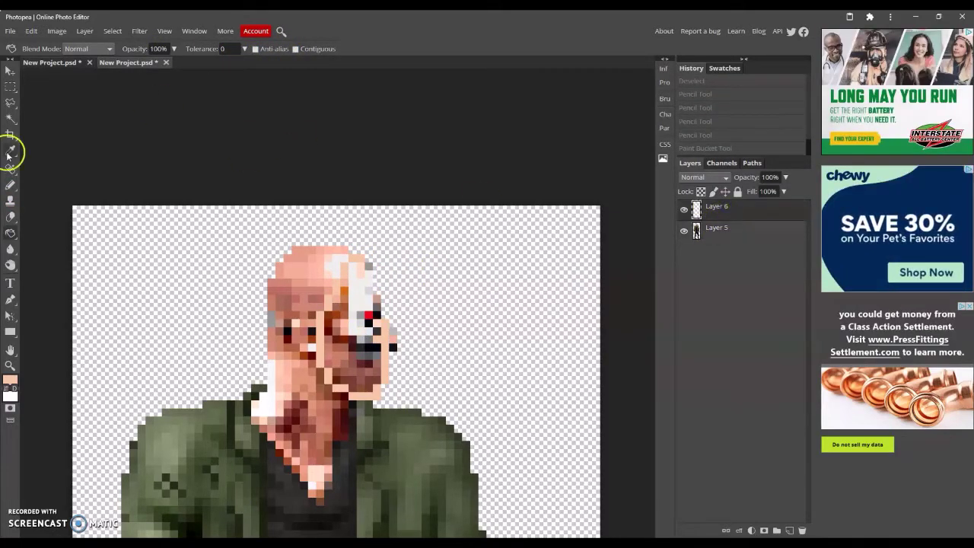
pyautogui.click(10, 184)
pyautogui.moveTo(384, 314); pyautogui.dragTo(375, 262)
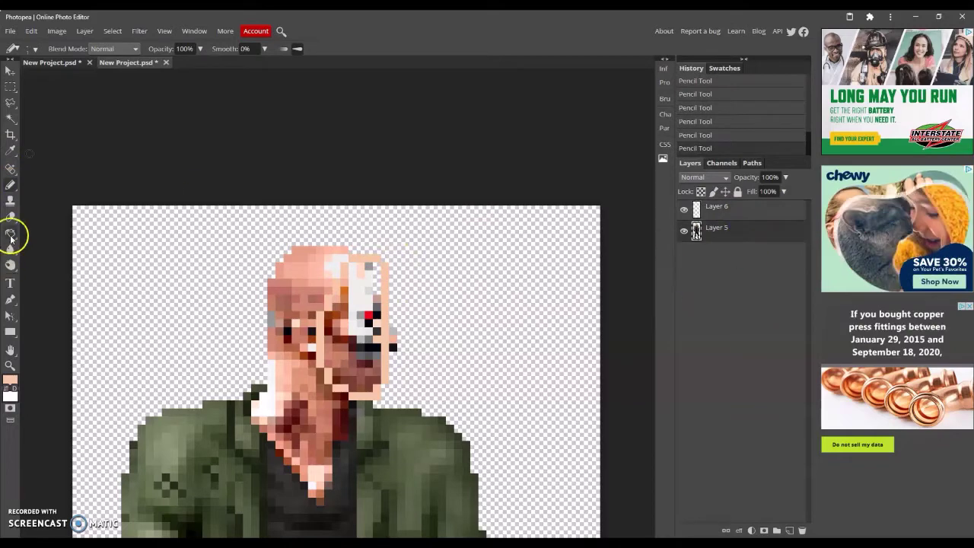
pyautogui.click(11, 231)
pyautogui.click(11, 232)
pyautogui.click(358, 327)
# Redo the skin-tone fill on the face's right half and pencil pixels on the head top.
pyautogui.hotkey('ctrl', 'z')
pyautogui.click(295, 48)
pyautogui.click(357, 327)
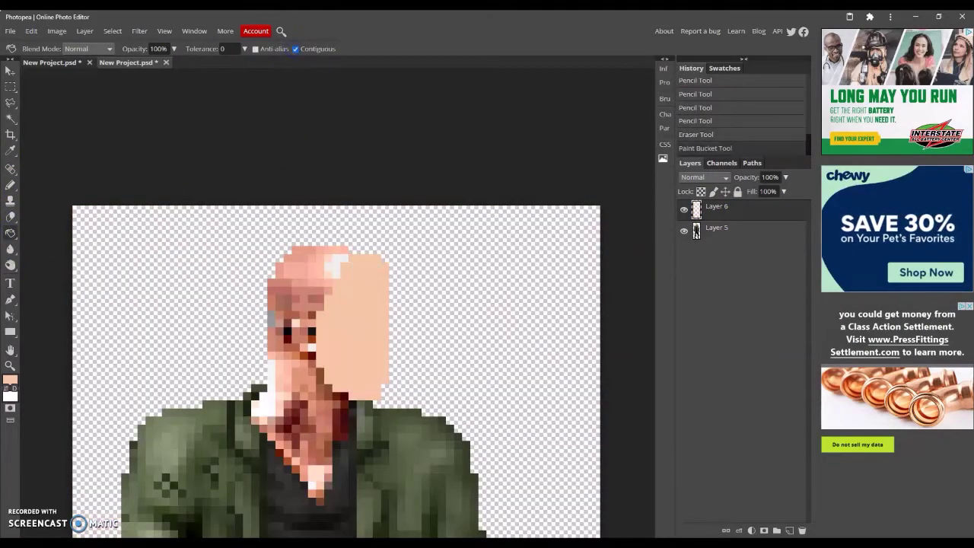
pyautogui.click(49, 62)
pyautogui.click(125, 63)
pyautogui.click(11, 185)
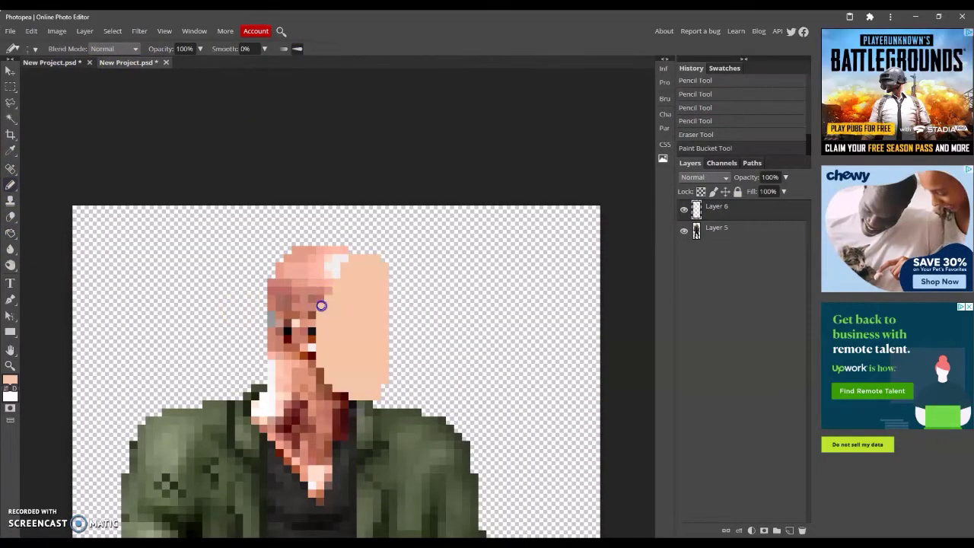
pyautogui.click(337, 272)
# Pick a dark colour and pencil a dark band across the face at eye level.
pyautogui.click(9, 379)
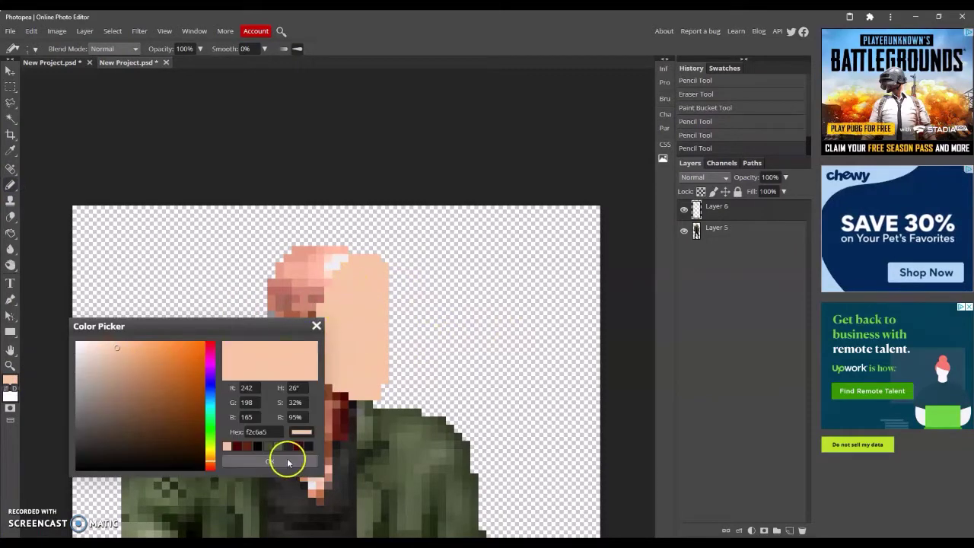
pyautogui.click(119, 454)
pyautogui.click(270, 461)
pyautogui.click(49, 62)
pyautogui.click(126, 62)
pyautogui.click(11, 185)
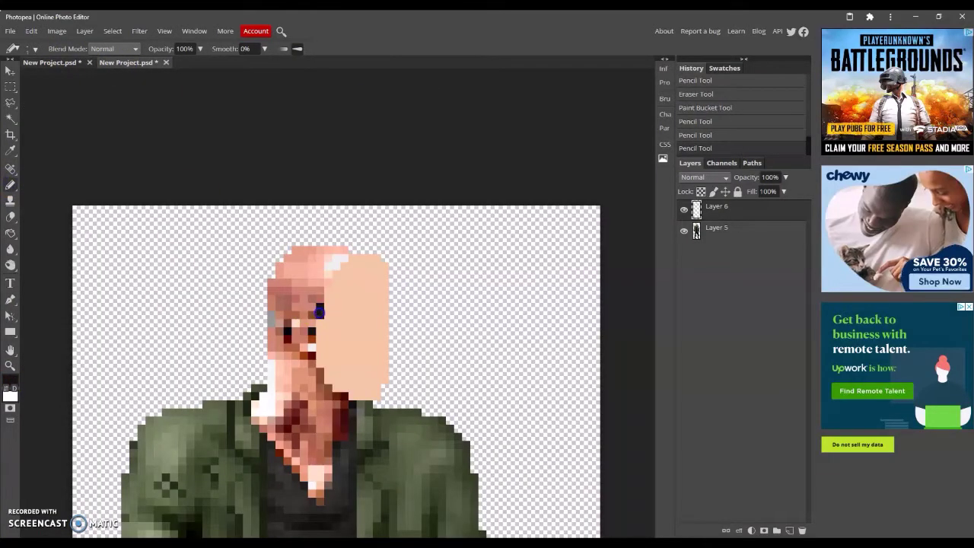
pyautogui.moveTo(320, 310); pyautogui.dragTo(268, 309)
# After checking the reference photo, draw a black outline along the top of the head.
pyautogui.click(49, 62)
pyautogui.click(126, 62)
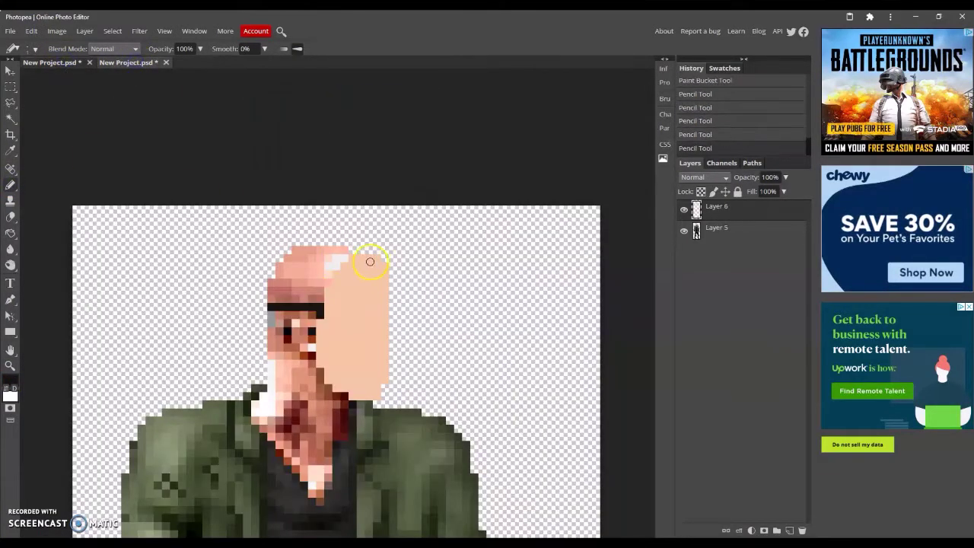
pyautogui.click(50, 62)
pyautogui.click(125, 62)
pyautogui.moveTo(376, 257); pyautogui.dragTo(307, 247)
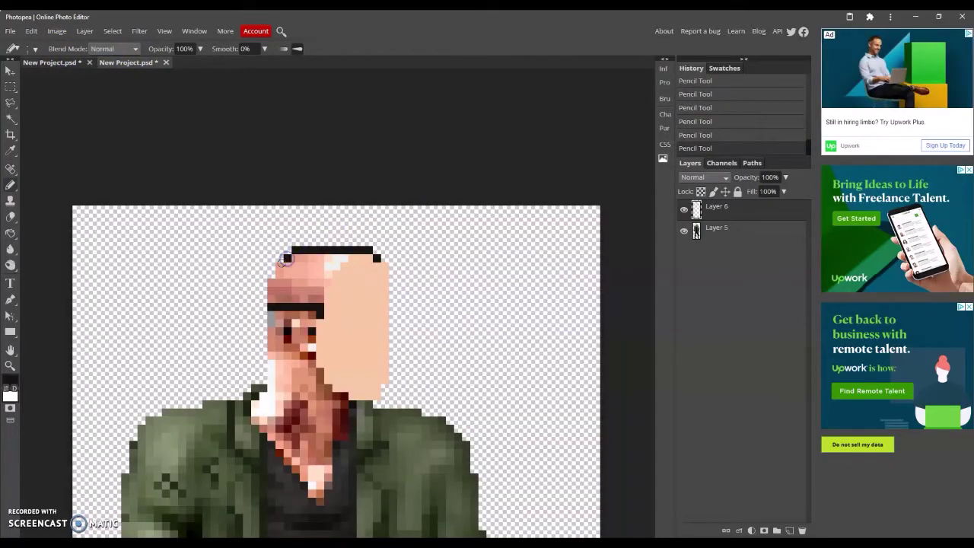
# Erase and trim the ends of the head-top outline into a stepped edge.
pyautogui.click(11, 217)
pyautogui.click(362, 250)
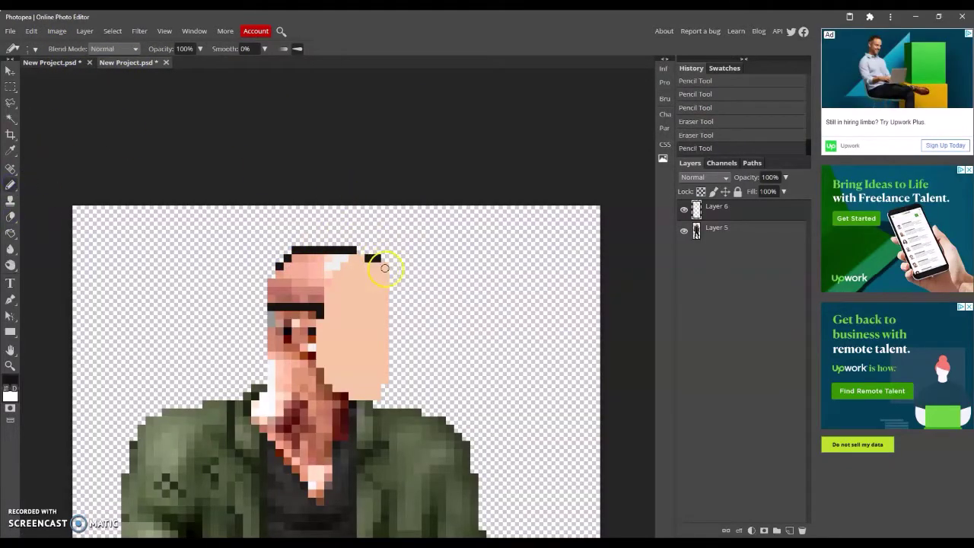
pyautogui.click(11, 217)
pyautogui.click(371, 253)
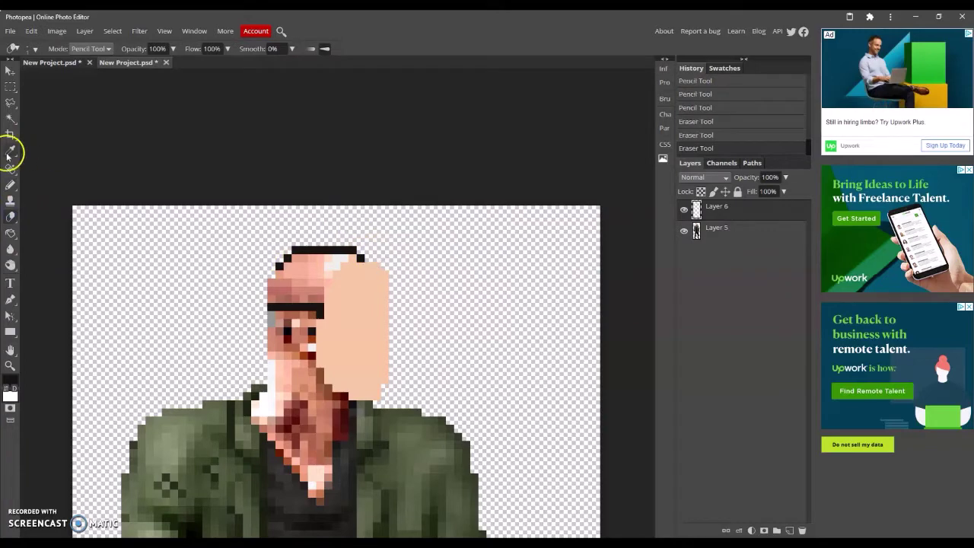
pyautogui.click(50, 62)
pyautogui.click(136, 64)
pyautogui.click(10, 364)
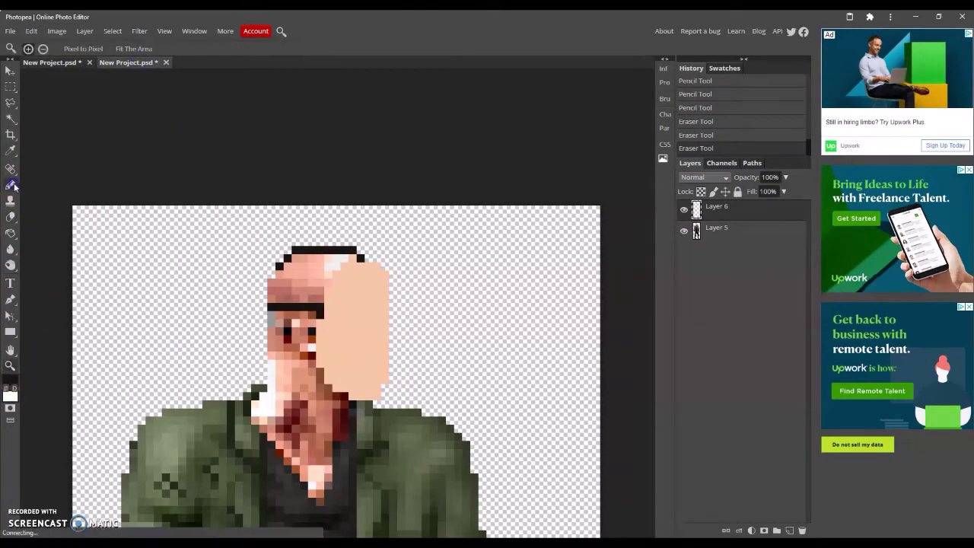
# Zoom in on the figure and pencil a black square eye hole on the mask.
pyautogui.doubleClick(10, 363)
pyautogui.click(374, 100)
pyautogui.click(77, 90)
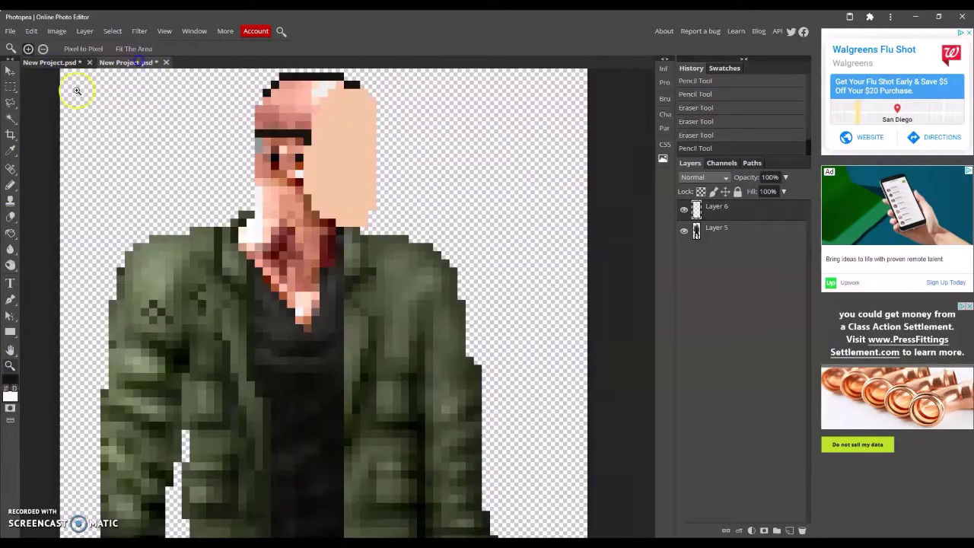
pyautogui.click(11, 185)
pyautogui.click(9, 381)
pyautogui.click(270, 457)
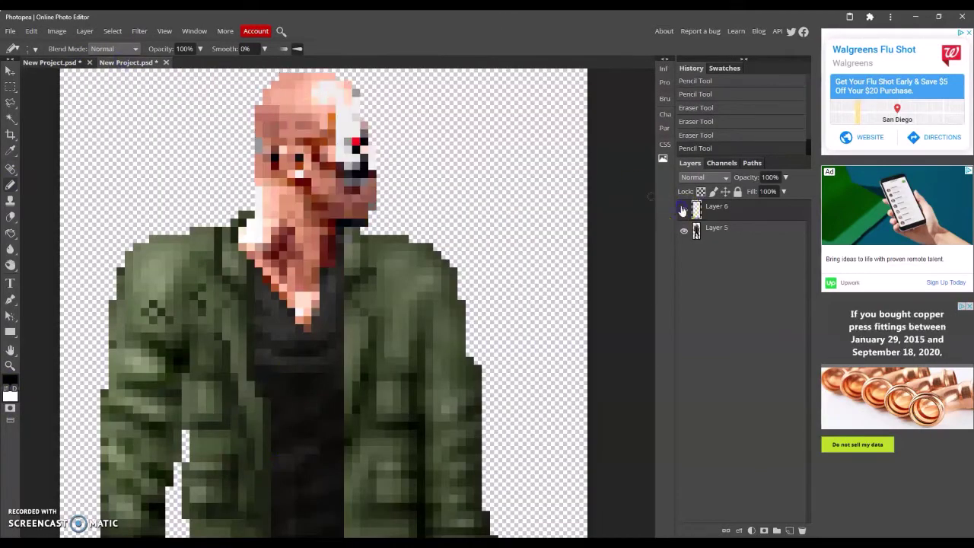
pyautogui.click(350, 149)
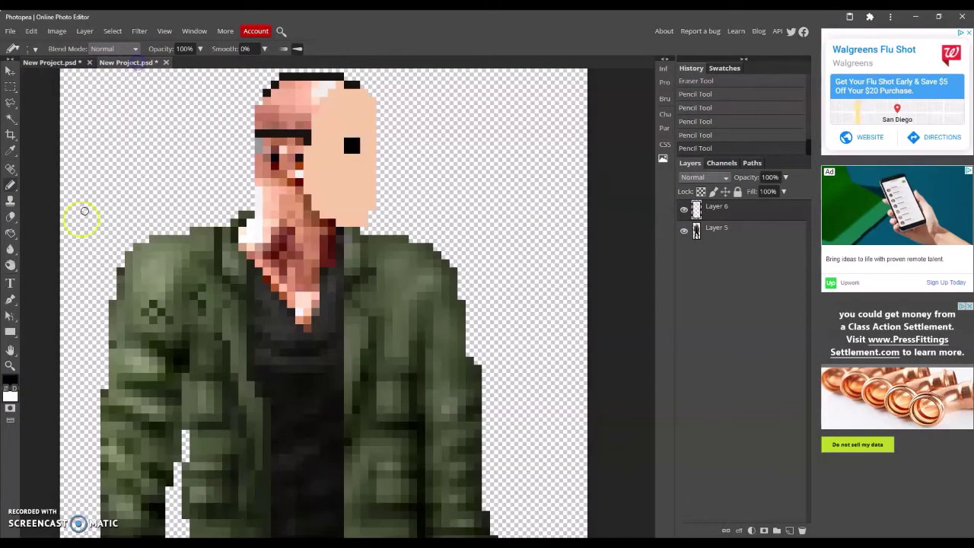
# Set the drawing colour to the peach skin tone, checking the reference photo.
pyautogui.click(10, 381)
pyautogui.click(247, 445)
pyautogui.click(270, 461)
pyautogui.click(50, 62)
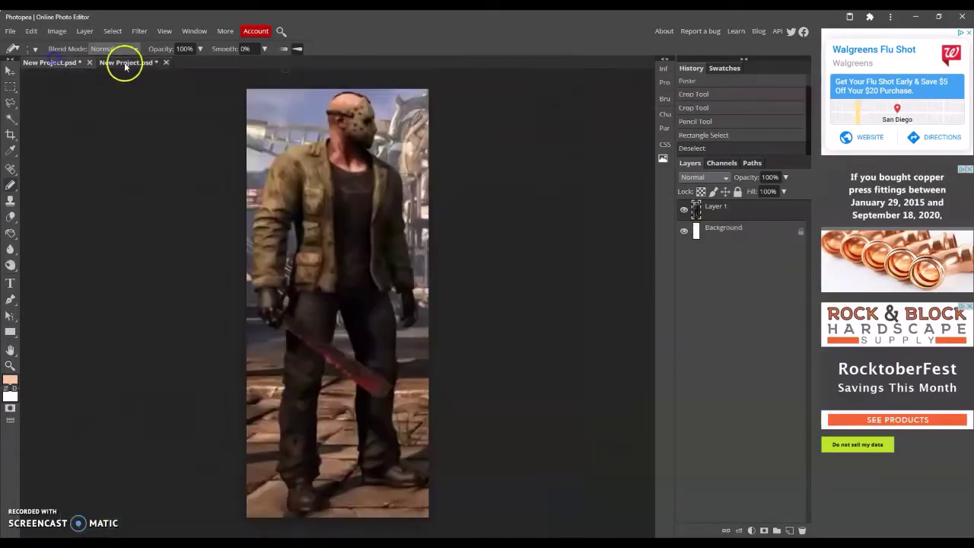
pyautogui.click(130, 62)
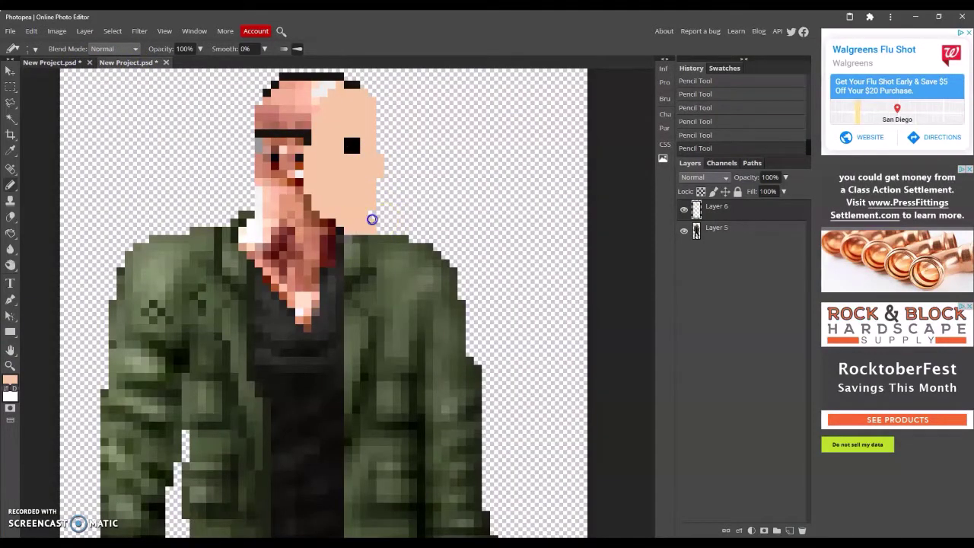
# Rectangle-select a block on the mask's right edge, delete it and deselect.
pyautogui.scroll(2, 305, 198)
pyautogui.press('m')
pyautogui.moveTo(356, 261); pyautogui.dragTo(377, 275)
pyautogui.press('Delete')
pyautogui.hotkey('ctrl', 'd')
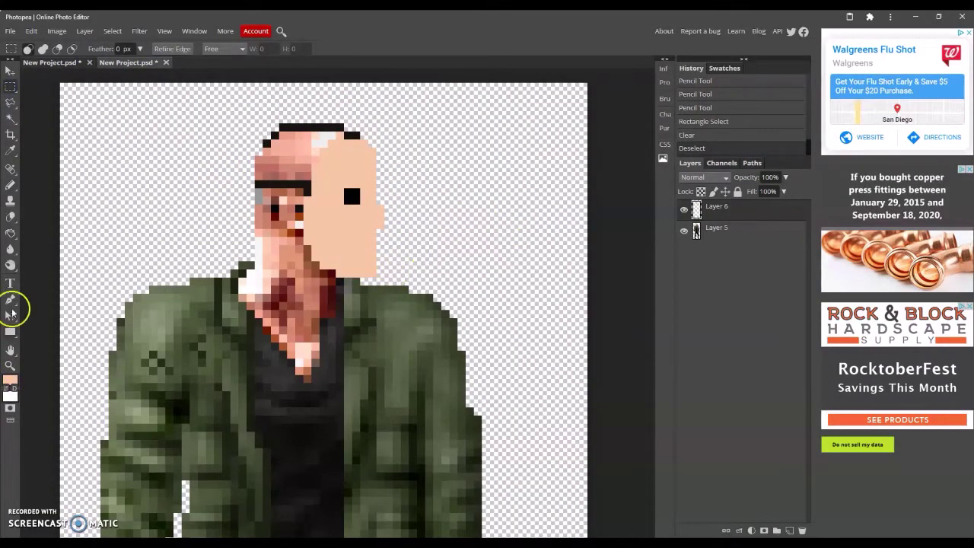
# Burn darker shading around the eye hole, jaw, chin and cheek.
pyautogui.click(10, 264)
pyautogui.click(356, 190)
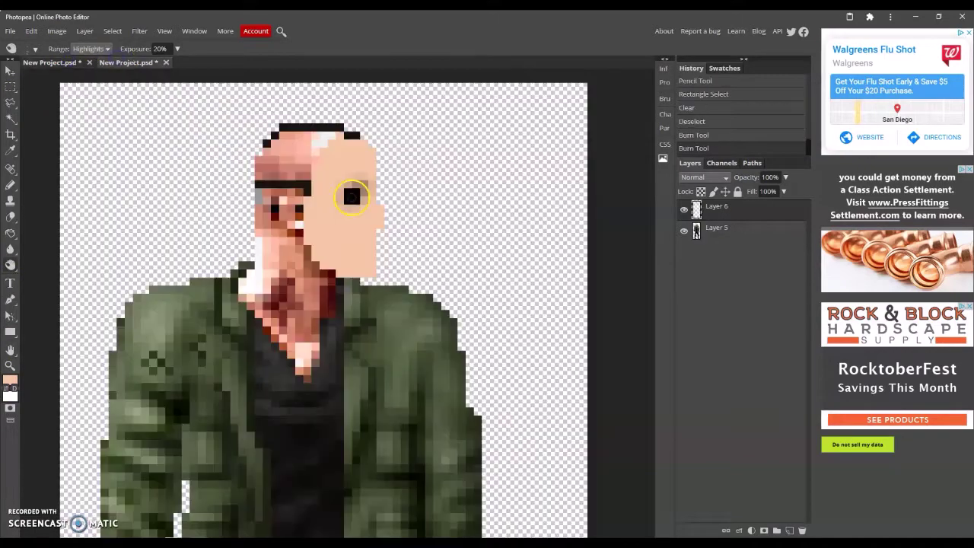
pyautogui.click(352, 204)
pyautogui.moveTo(348, 272)
pyautogui.mouseDown()
pyautogui.moveTo(378, 256)
pyautogui.moveTo(318, 266)
pyautogui.mouseUp()
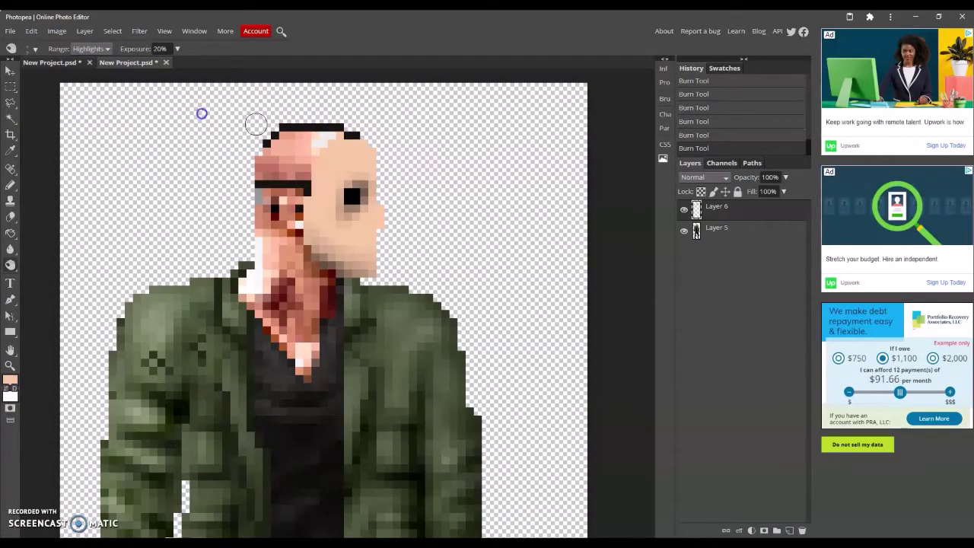
pyautogui.moveTo(387, 200); pyautogui.dragTo(349, 276)
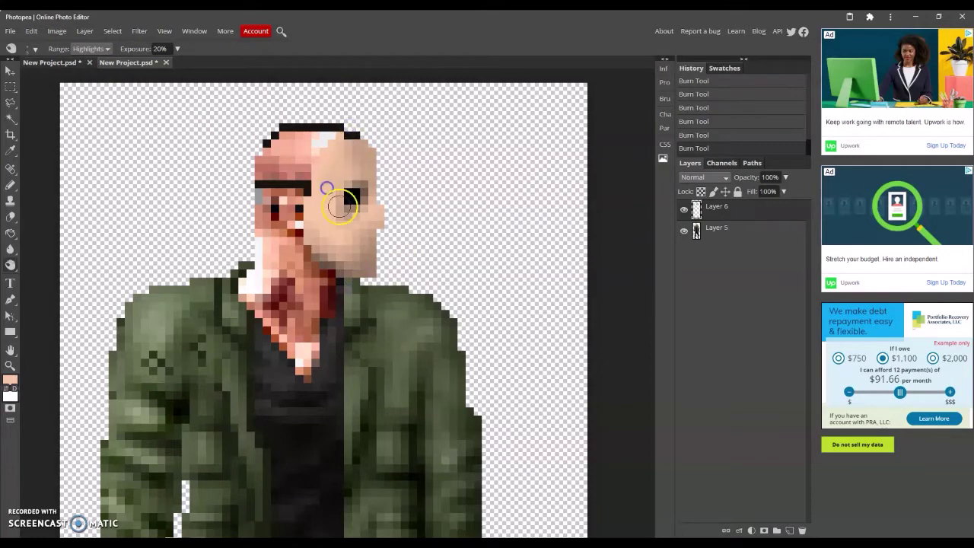
pyautogui.moveTo(364, 137); pyautogui.dragTo(320, 191)
# Dodge the neck and lower face lighter, then reset colours to black and white.
pyautogui.rightClick(11, 264)
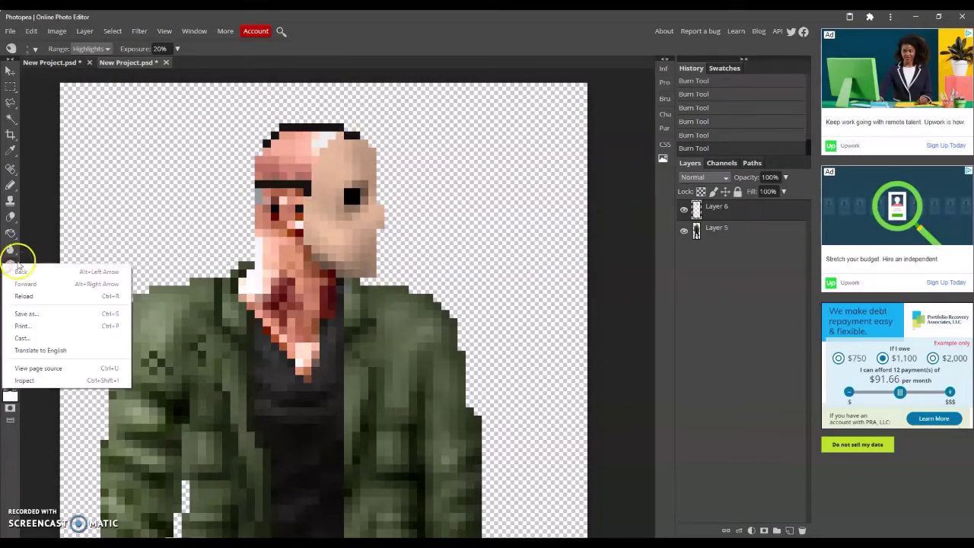
pyautogui.click(39, 268)
pyautogui.click(344, 165)
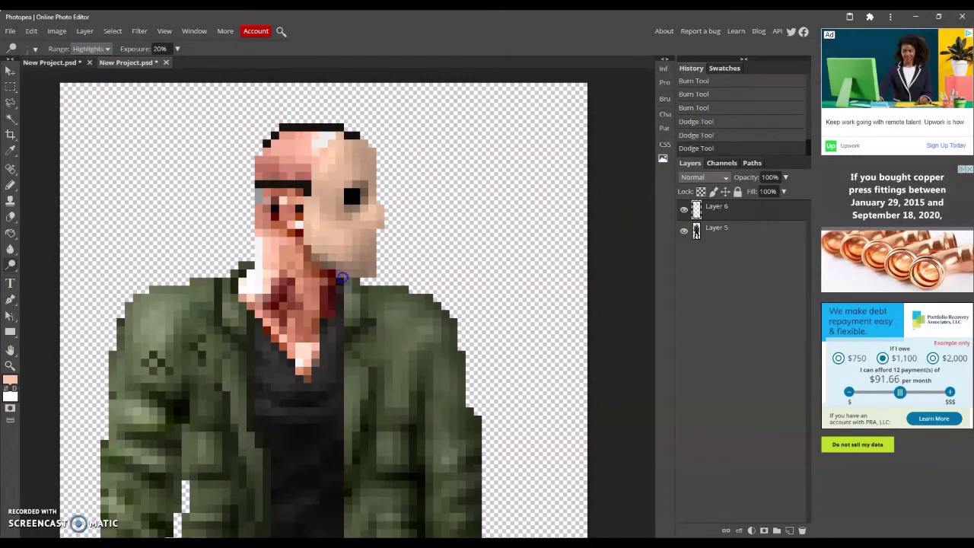
pyautogui.moveTo(342, 278); pyautogui.dragTo(308, 224)
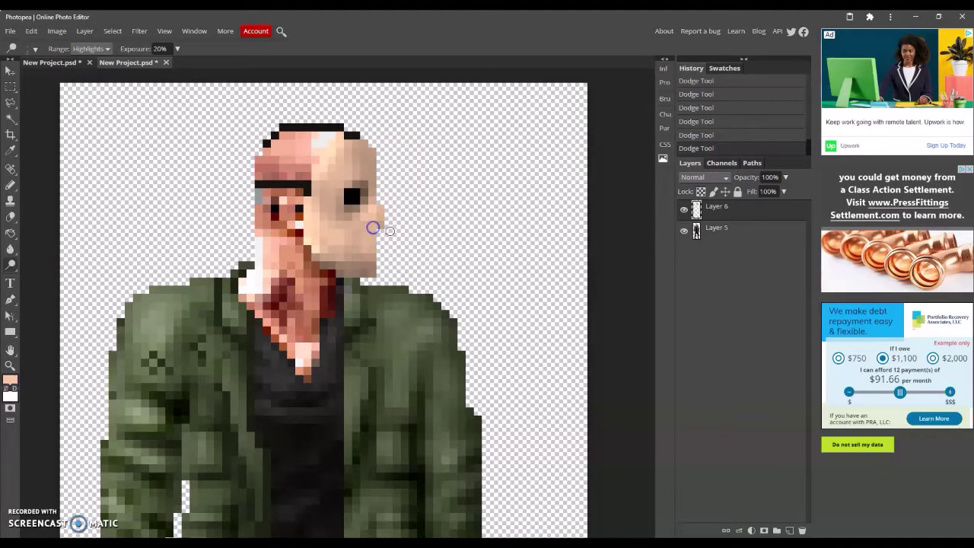
pyautogui.press('d')
pyautogui.press('b')
pyautogui.click(124, 62)
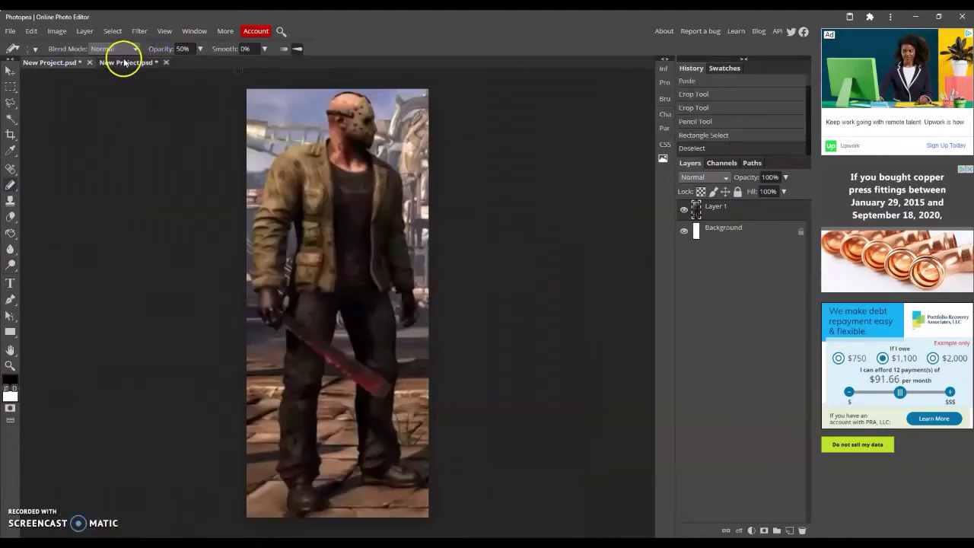
pyautogui.click(53, 63)
pyautogui.click(125, 63)
pyautogui.click(53, 63)
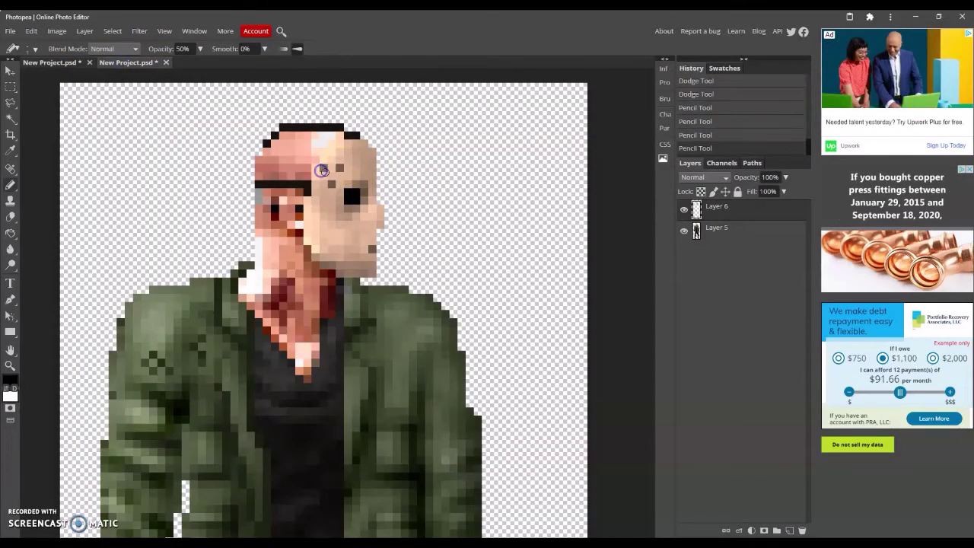
pyautogui.click(141, 62)
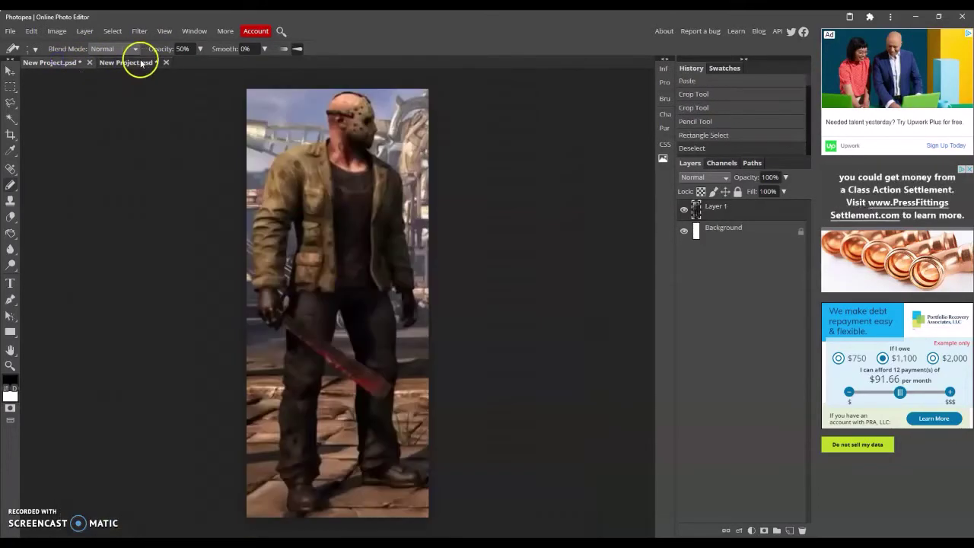
pyautogui.click(72, 63)
pyautogui.click(126, 62)
pyautogui.click(72, 62)
pyautogui.click(125, 62)
pyautogui.click(72, 63)
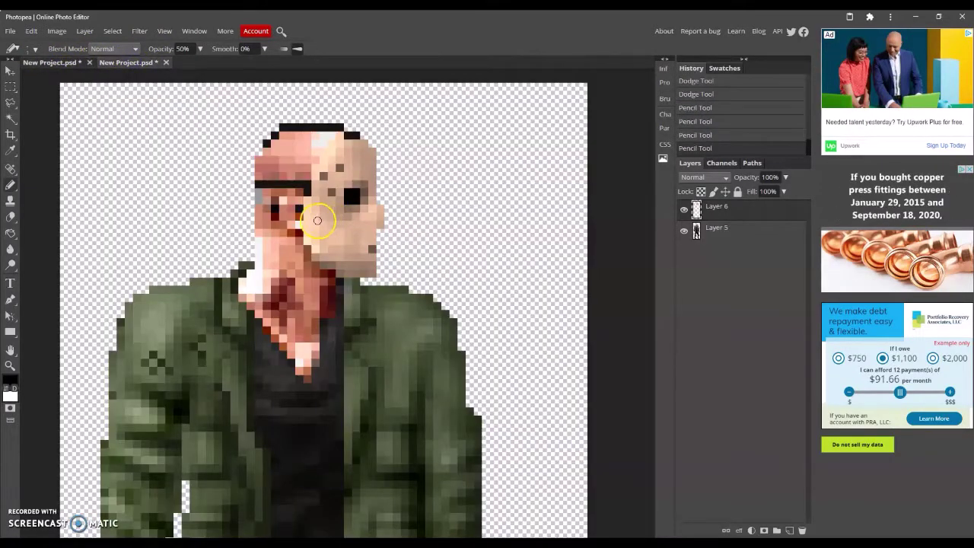
pyautogui.click(333, 235)
pyautogui.hotkey('ctrl', 'z')
pyautogui.click(332, 234)
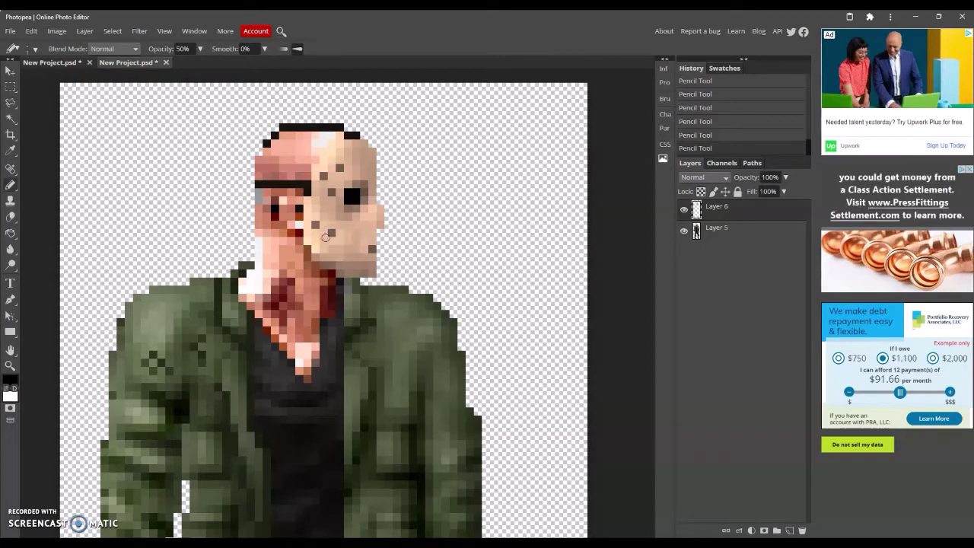
pyautogui.click(122, 62)
pyautogui.click(61, 63)
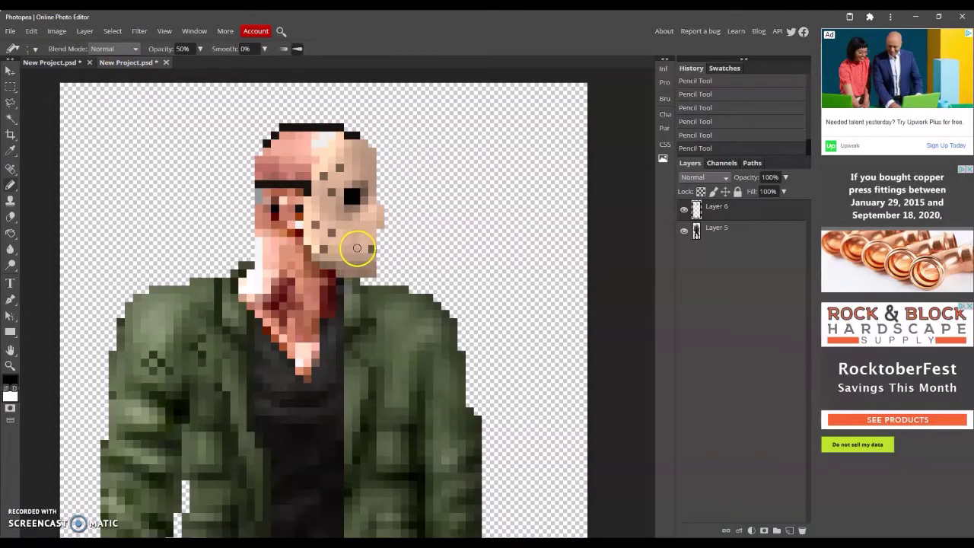
pyautogui.click(136, 63)
pyautogui.click(53, 63)
pyautogui.click(130, 63)
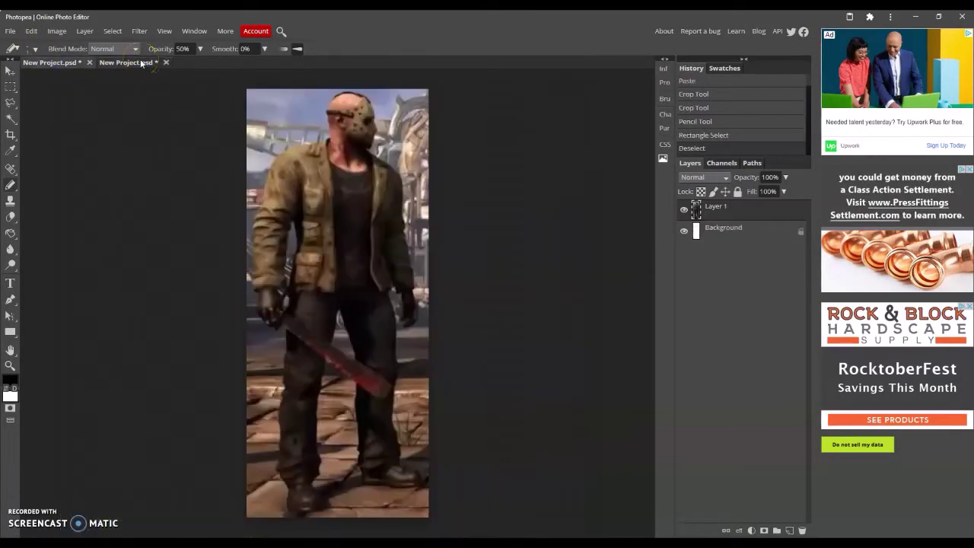
pyautogui.click(53, 62)
pyautogui.click(129, 63)
pyautogui.click(53, 62)
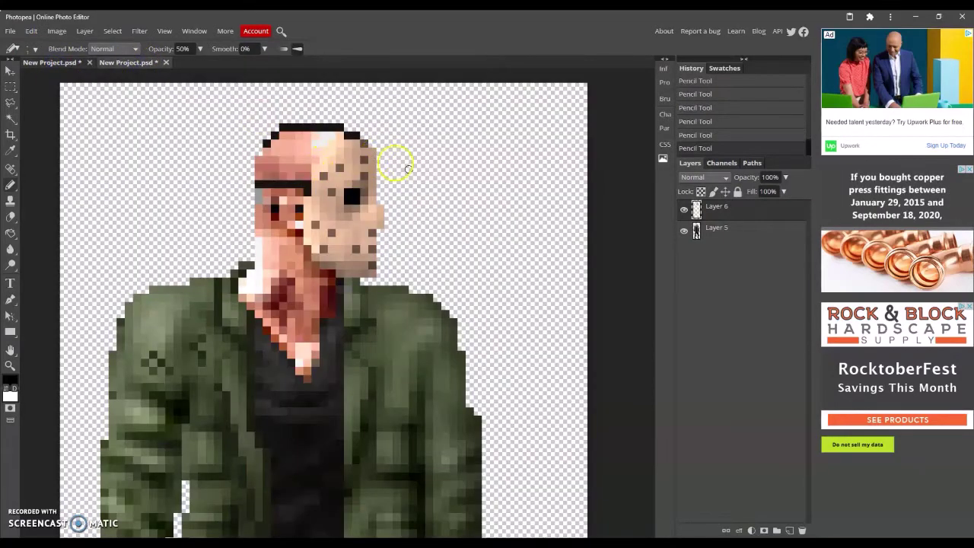
pyautogui.click(125, 63)
pyautogui.click(54, 62)
pyautogui.click(10, 365)
pyautogui.click(83, 48)
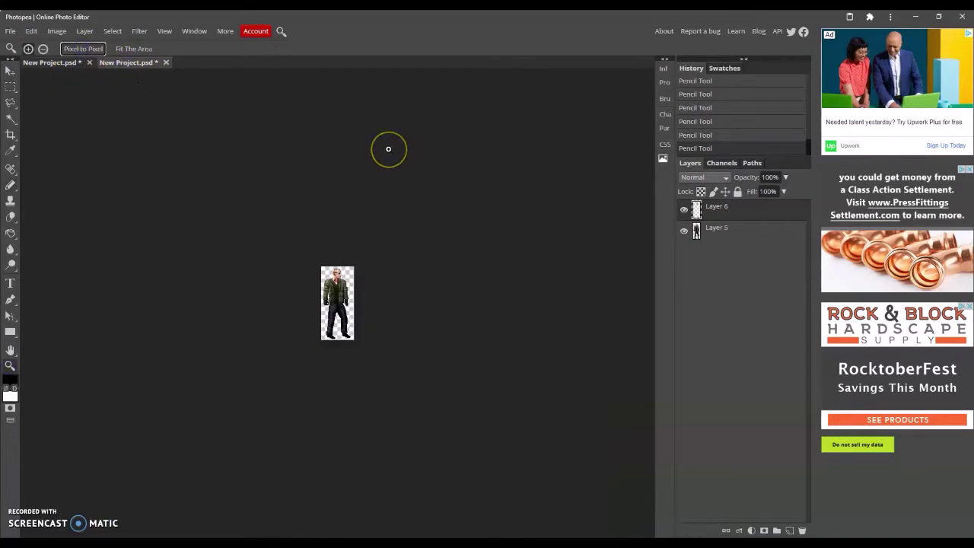
# Burn the head with a small brush and apply a Hue/Saturation adjustment.
pyautogui.scroll(5, 337, 302)
pyautogui.press('o')
pyautogui.click(30, 48)
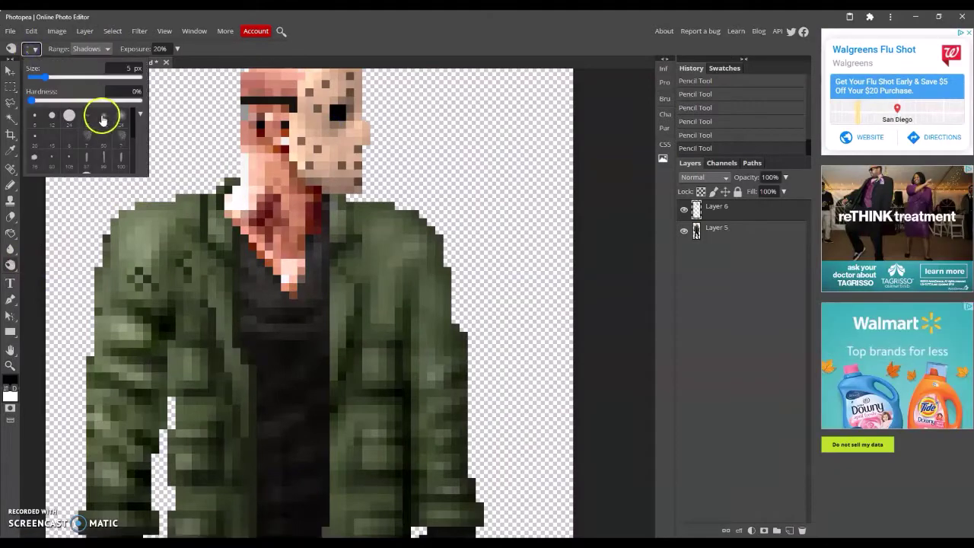
pyautogui.scroll(2, 358, 185)
pyautogui.moveTo(359, 185)
pyautogui.mouseDown()
pyautogui.moveTo(358, 157)
pyautogui.moveTo(320, 204)
pyautogui.moveTo(319, 246)
pyautogui.mouseUp()
pyautogui.hotkey('ctrl', 'u')
pyautogui.press('Return')
# Dodge highlights on the hockey mask and set the drawing colour to red a00000.
pyautogui.hotkey('shift', 'o')
pyautogui.moveTo(357, 213); pyautogui.dragTo(319, 237)
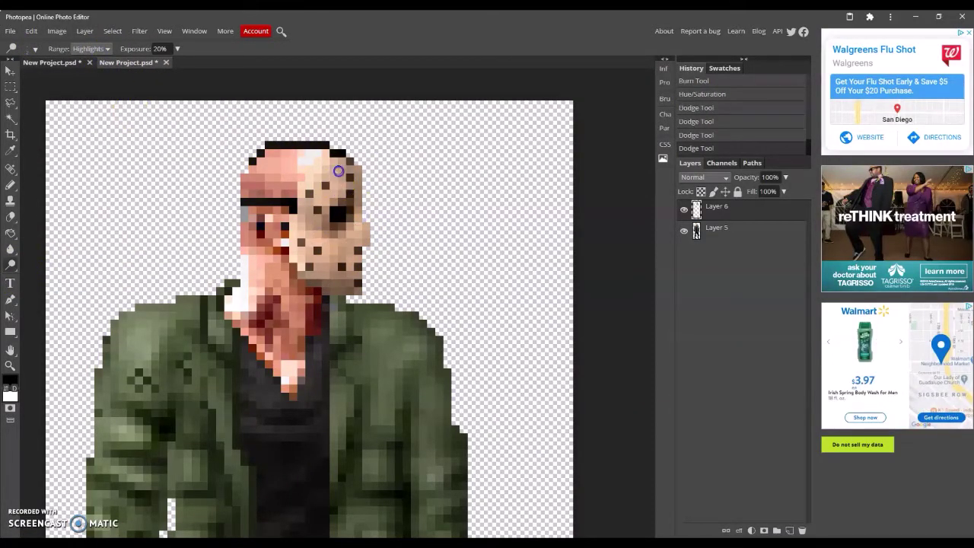
pyautogui.click(10, 381)
pyautogui.click(213, 344)
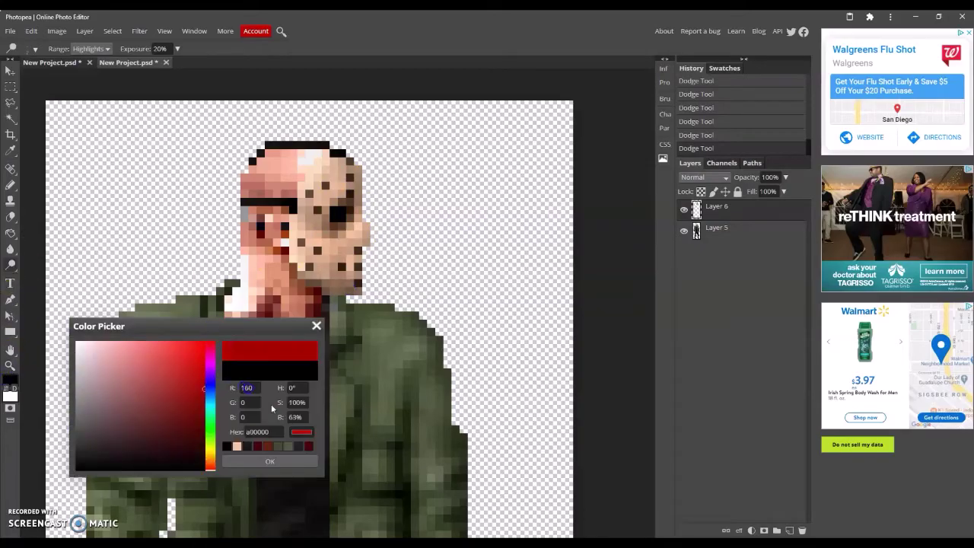
pyautogui.click(260, 458)
# Compare against the reference images, then view the sprite at actual pixel size.
pyautogui.hotkey('alt', 'Tab')
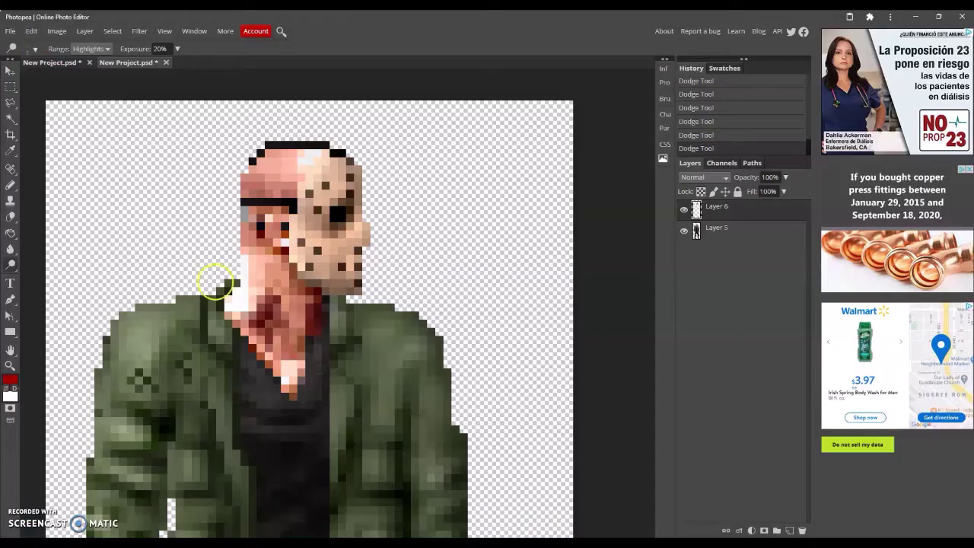
pyautogui.click(126, 62)
pyautogui.click(50, 61)
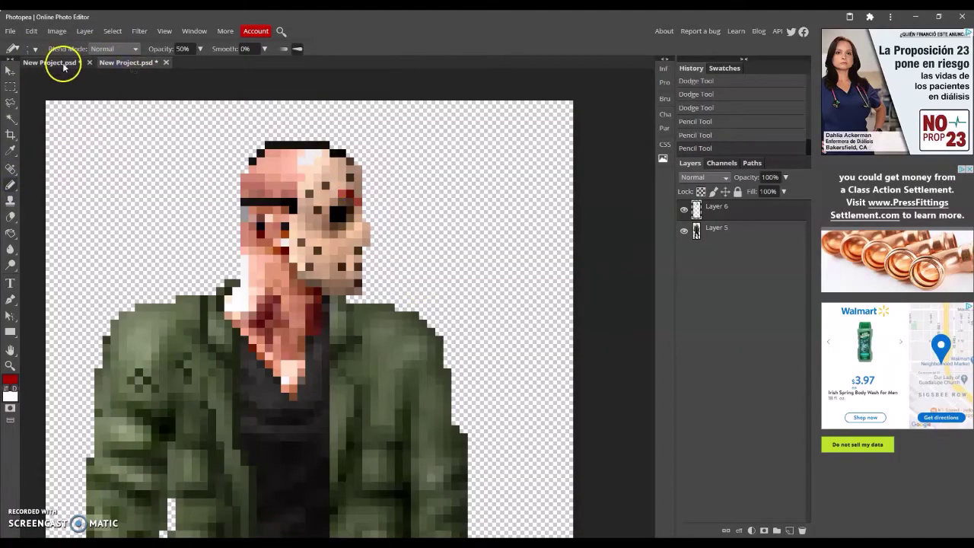
pyautogui.hotkey('alt', 'Tab')
pyautogui.hotkey('alt', 'Tab')
pyautogui.hotkey('alt', 'Tab')
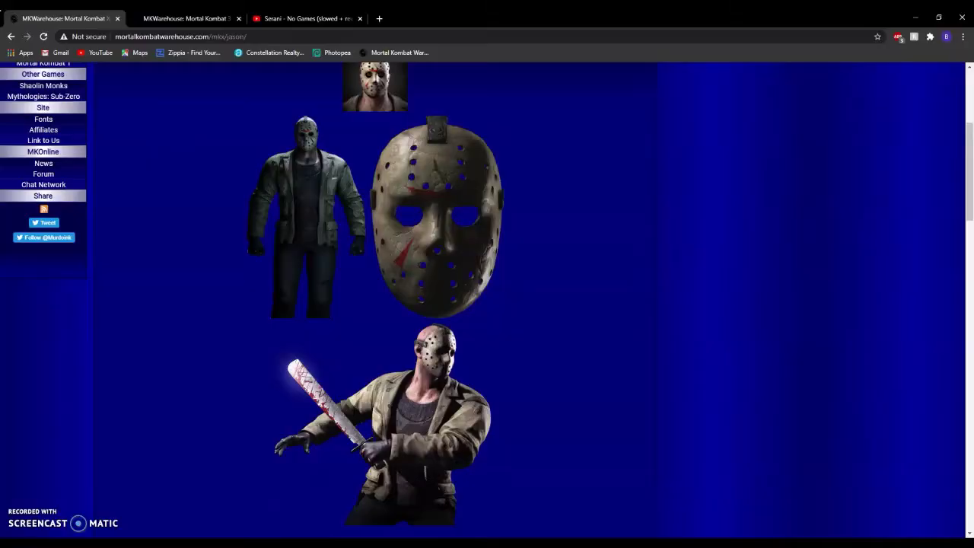
pyautogui.hotkey('alt', 'Tab')
pyautogui.doubleClick(11, 363)
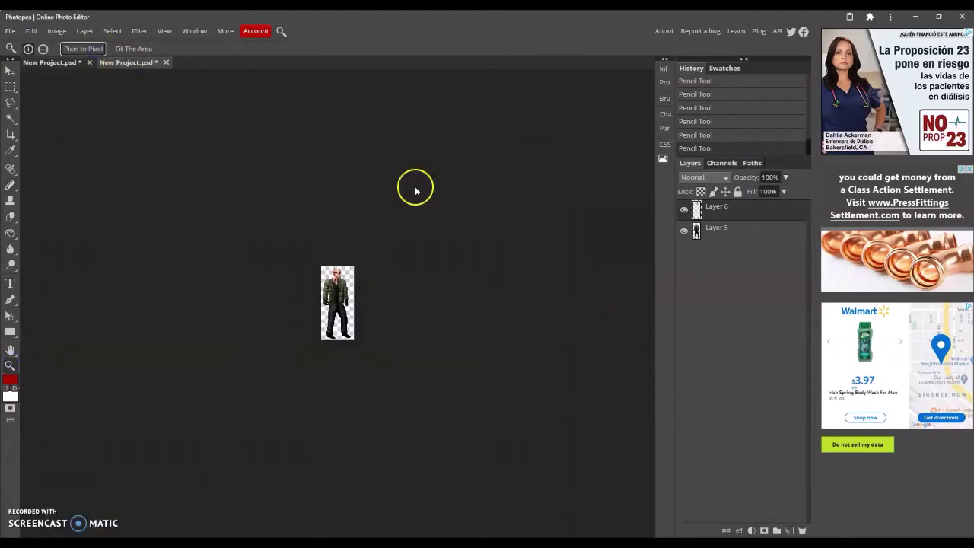
# Pencil red a00000 blood spots onto the zoomed mask, then show the reference photo.
pyautogui.click(96, 50)
pyautogui.click(12, 185)
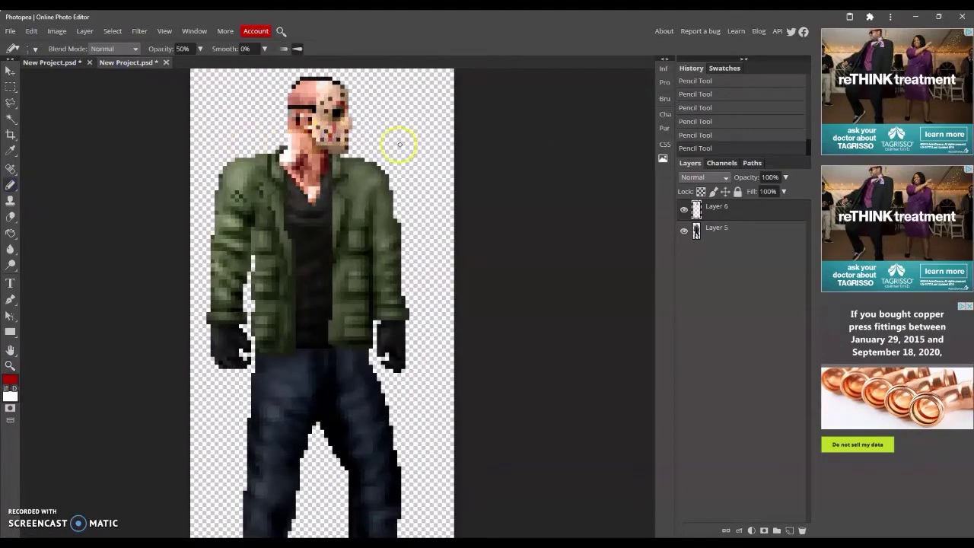
pyautogui.scroll(1, 370, 143)
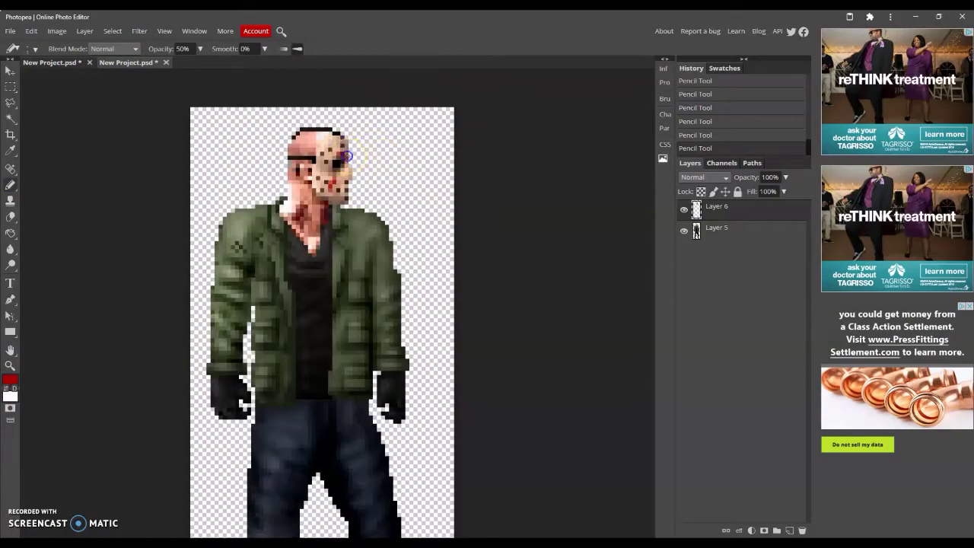
pyautogui.hotkey('ctrl', '+')
pyautogui.click(10, 379)
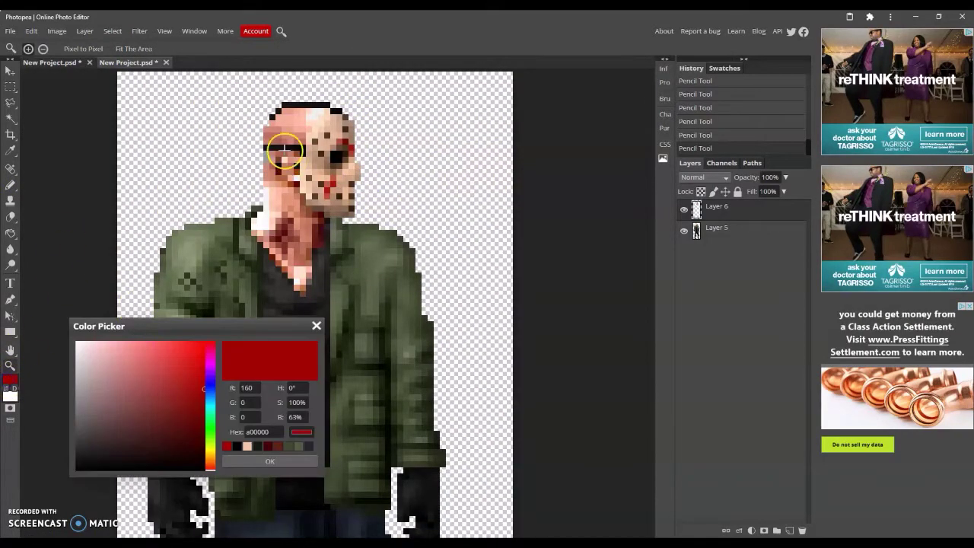
pyautogui.press('Escape')
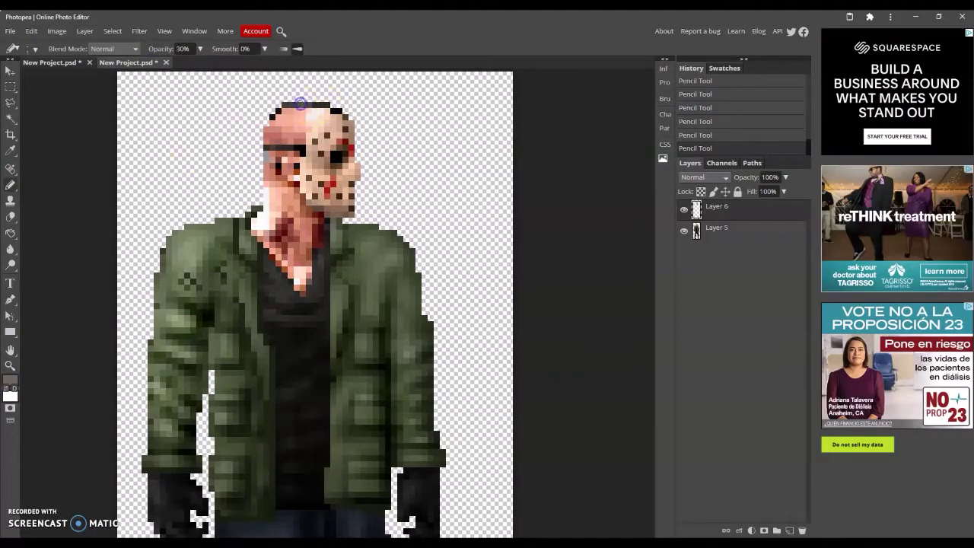
pyautogui.press('z')
pyautogui.click(51, 62)
# Fit the reference photo, then burn the sprite's face and neck darker.
pyautogui.click(132, 49)
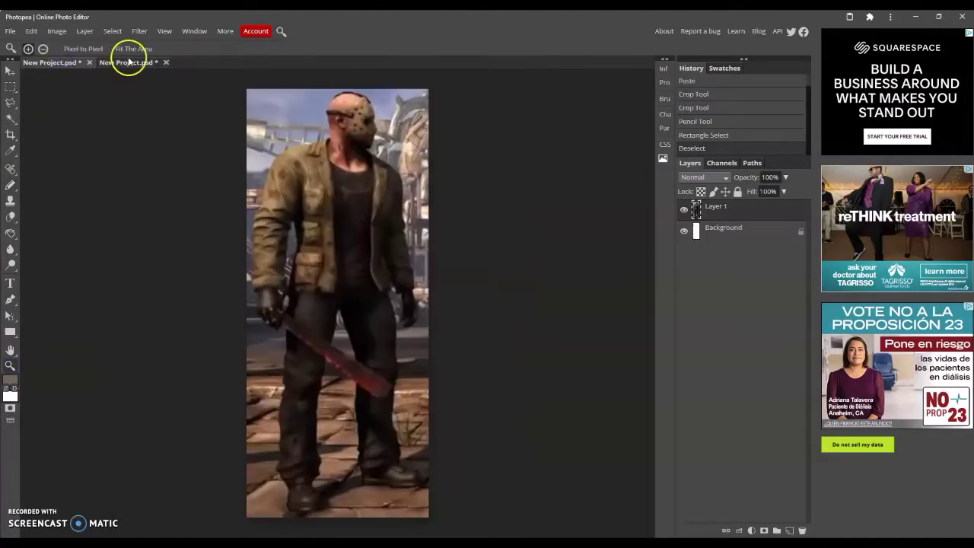
pyautogui.click(52, 63)
pyautogui.click(152, 182)
pyautogui.click(11, 265)
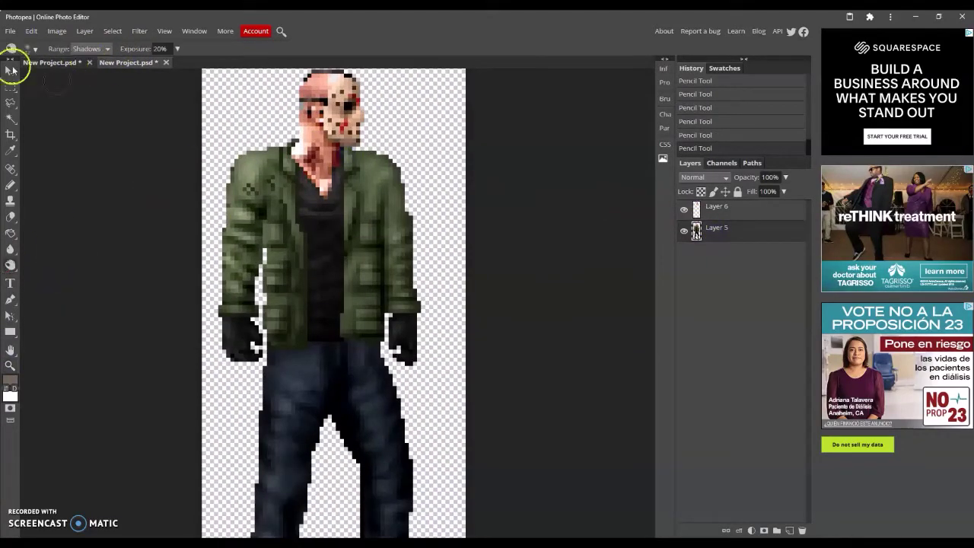
pyautogui.click(331, 189)
pyautogui.moveTo(304, 140); pyautogui.dragTo(313, 107)
pyautogui.scroll(2, 119, 198)
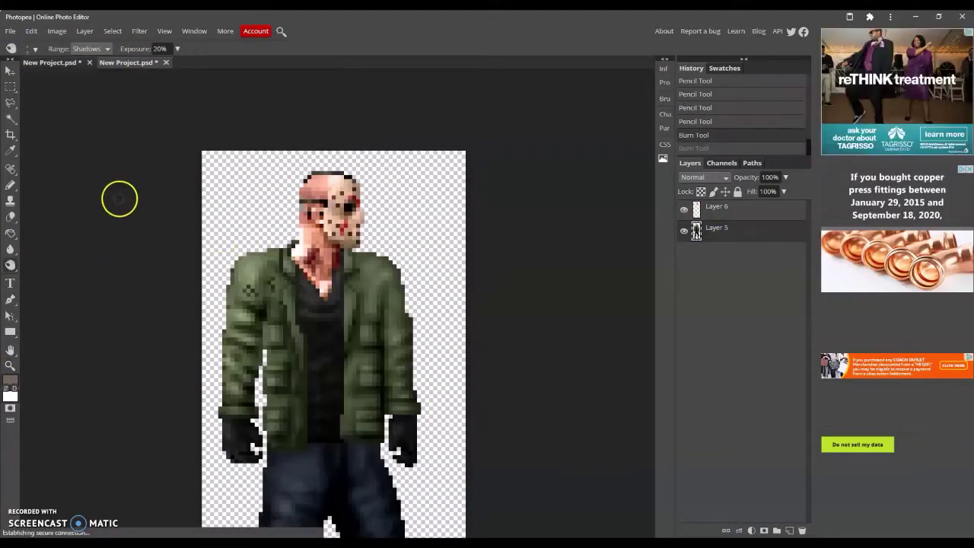
pyautogui.moveTo(315, 247); pyautogui.dragTo(324, 288)
# Limit the range to Highlights, then pencil dark green pixels at 100% opacity beside the neck.
pyautogui.click(90, 48)
pyautogui.click(107, 78)
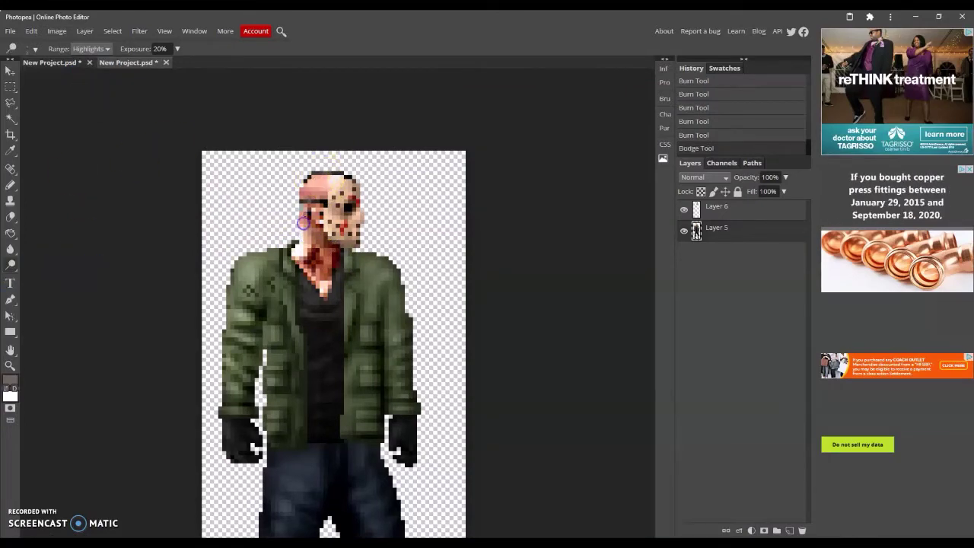
pyautogui.click(10, 393)
pyautogui.click(296, 456)
pyautogui.scroll(2, 251, 251)
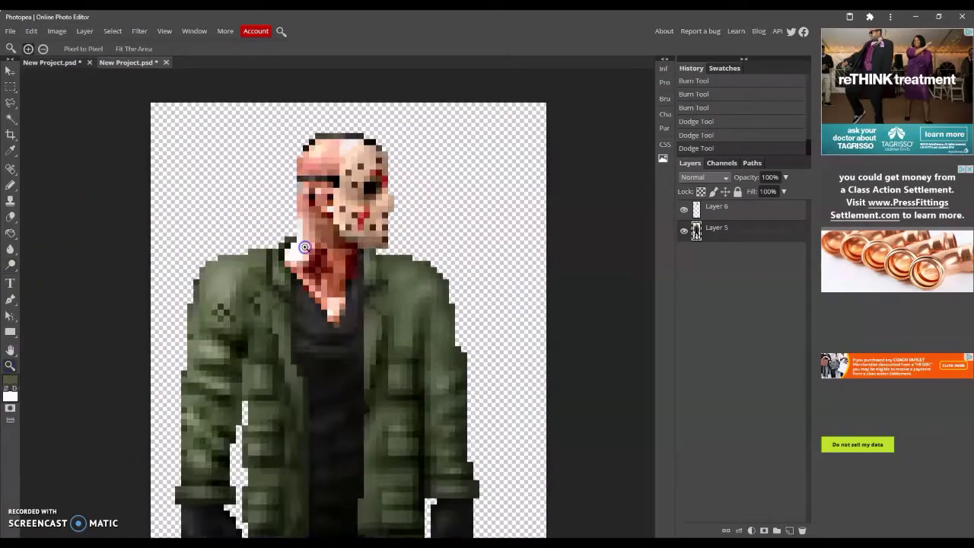
pyautogui.scroll(3, 251, 251)
pyautogui.press('b')
pyautogui.press('0')
pyautogui.moveTo(258, 229)
pyautogui.mouseDown()
pyautogui.moveTo(273, 334)
pyautogui.moveTo(274, 234)
pyautogui.mouseUp()
# Pencil skin-pink pixels over the white neck strip and the scalp.
pyautogui.click(9, 379)
pyautogui.click(311, 261)
pyautogui.press('Return')
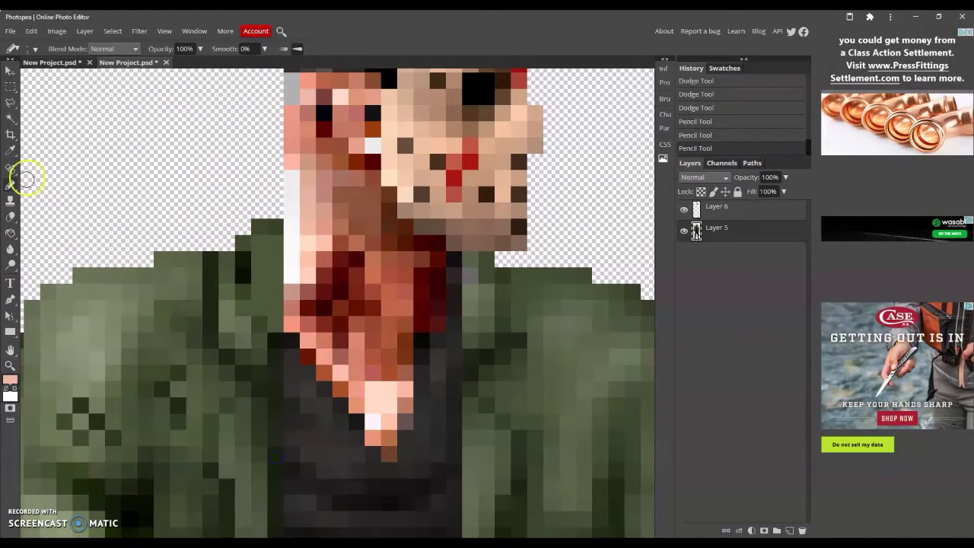
pyautogui.moveTo(299, 175); pyautogui.dragTo(291, 274)
pyautogui.scroll(3, 291, 274)
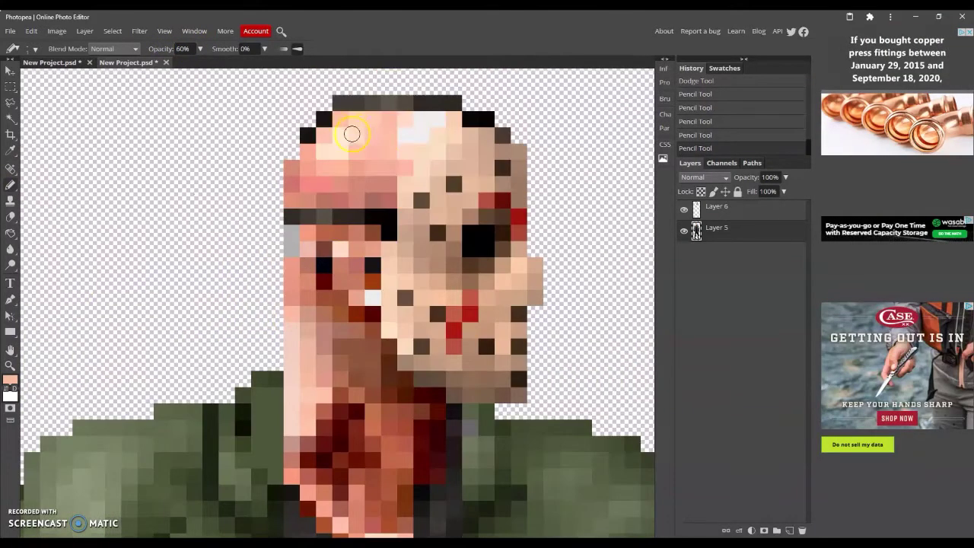
pyautogui.moveTo(348, 135); pyautogui.dragTo(359, 120)
pyautogui.press('z')
pyautogui.click(126, 47)
# Select the sprite's legs and stretch them to 103.7% height.
pyautogui.click(501, 192)
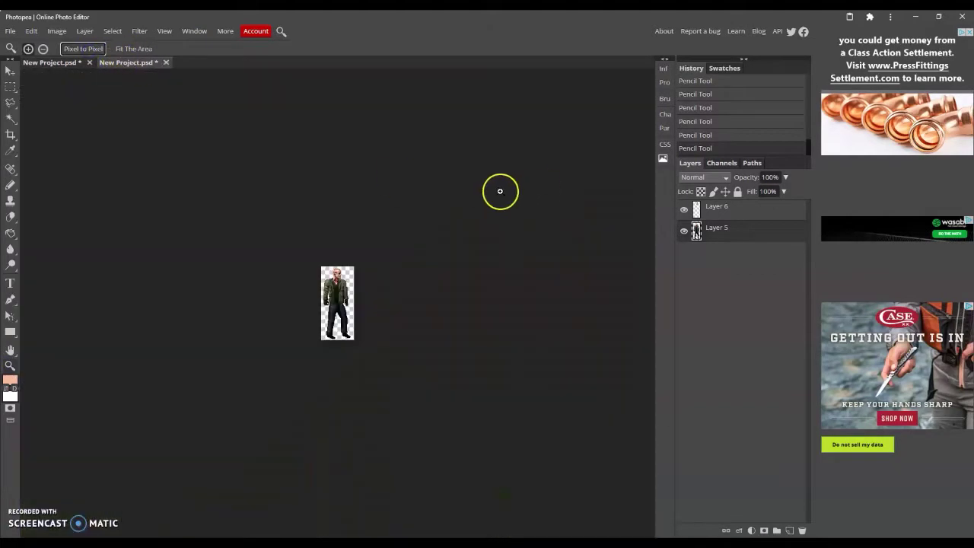
pyautogui.hotkey('ctrl', '0')
pyautogui.press('m')
pyautogui.moveTo(424, 521); pyautogui.dragTo(228, 355)
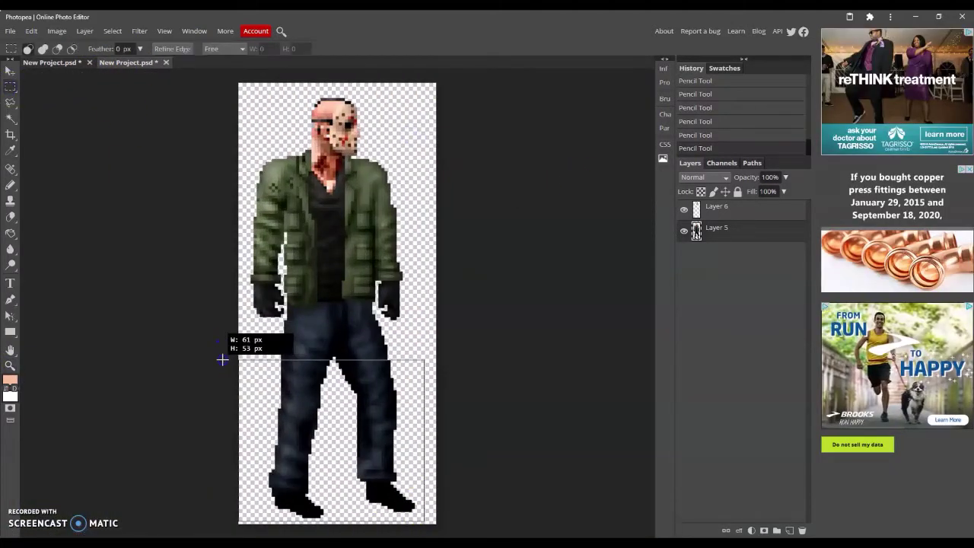
pyautogui.hotkey('ctrl', 't')
pyautogui.moveTo(329, 522); pyautogui.dragTo(330, 516)
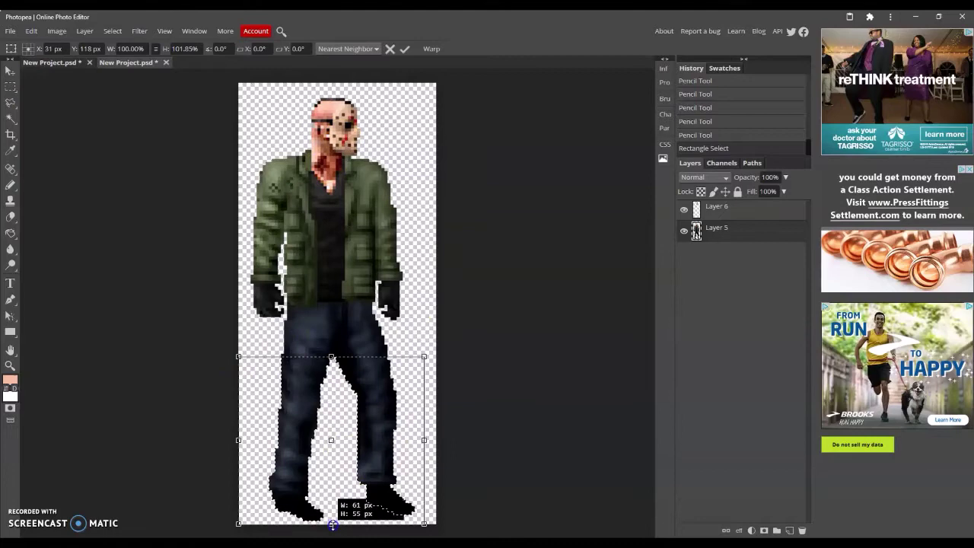
pyautogui.click(405, 49)
pyautogui.hotkey('ctrl', 'd')
# Show the zoomed-in reference photo and pick a near-black colour.
pyautogui.click(65, 61)
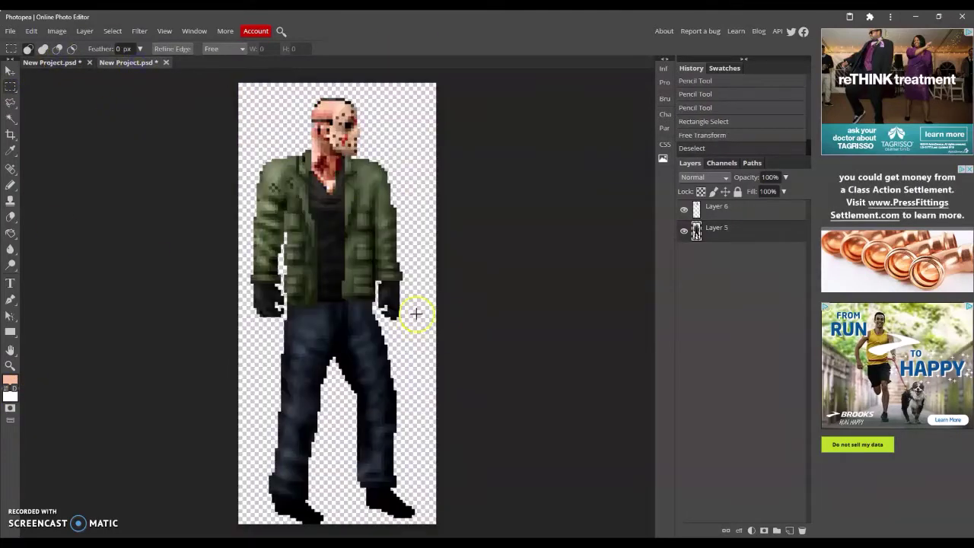
pyautogui.click(357, 308)
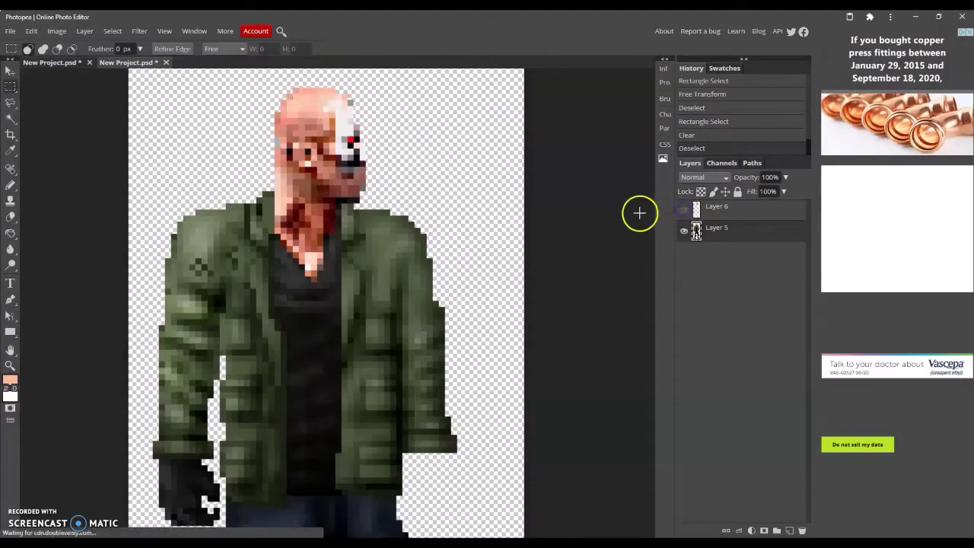
pyautogui.click(71, 61)
pyautogui.click(10, 379)
# Sample a near-black drawing colour from the reference photo and compare it with the sprite.
pyautogui.click(76, 460)
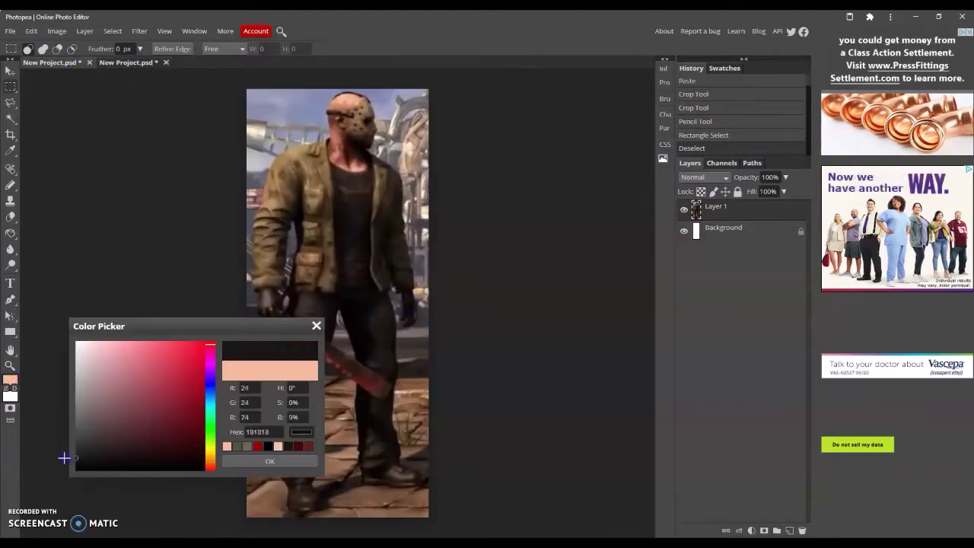
pyautogui.click(267, 460)
pyautogui.click(66, 64)
pyautogui.press('b')
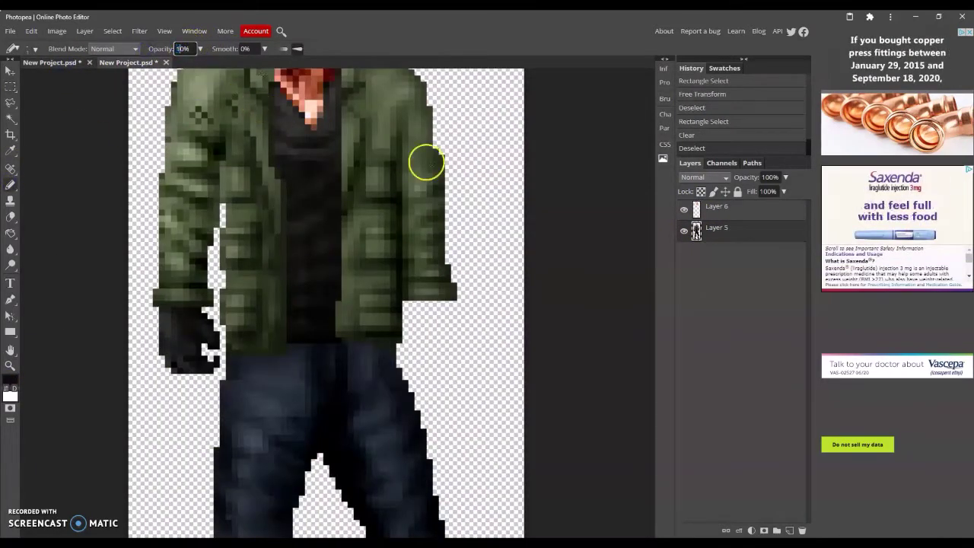
pyautogui.click(124, 64)
pyautogui.click(66, 63)
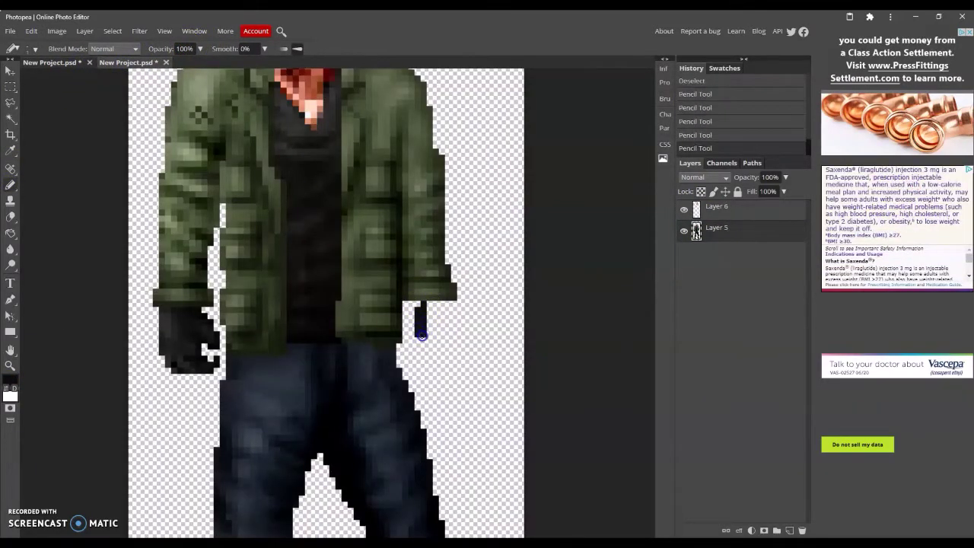
pyautogui.click(127, 63)
# Reshape the right glove with black pencil strokes and erase stray pixels around its bottom.
pyautogui.moveTo(430, 308); pyautogui.dragTo(446, 364)
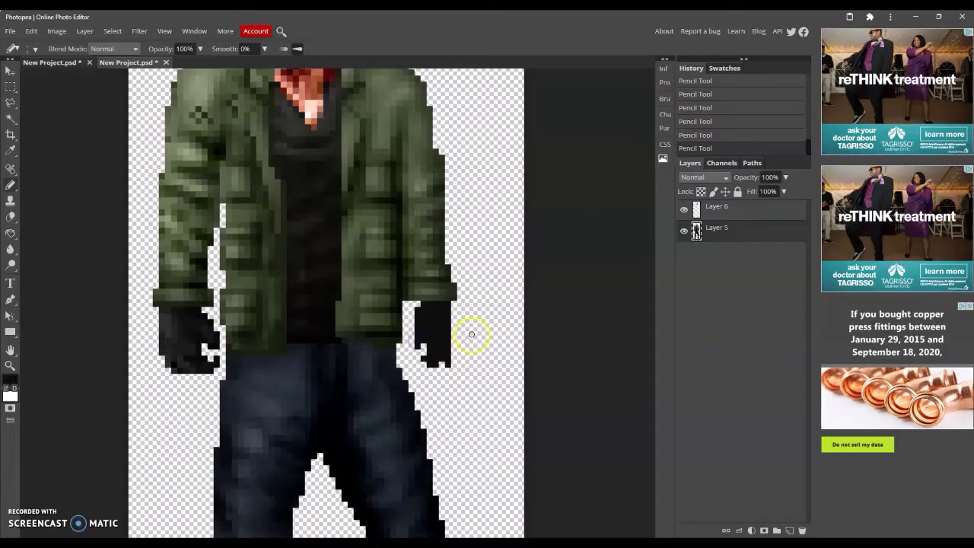
pyautogui.moveTo(415, 334); pyautogui.dragTo(409, 323)
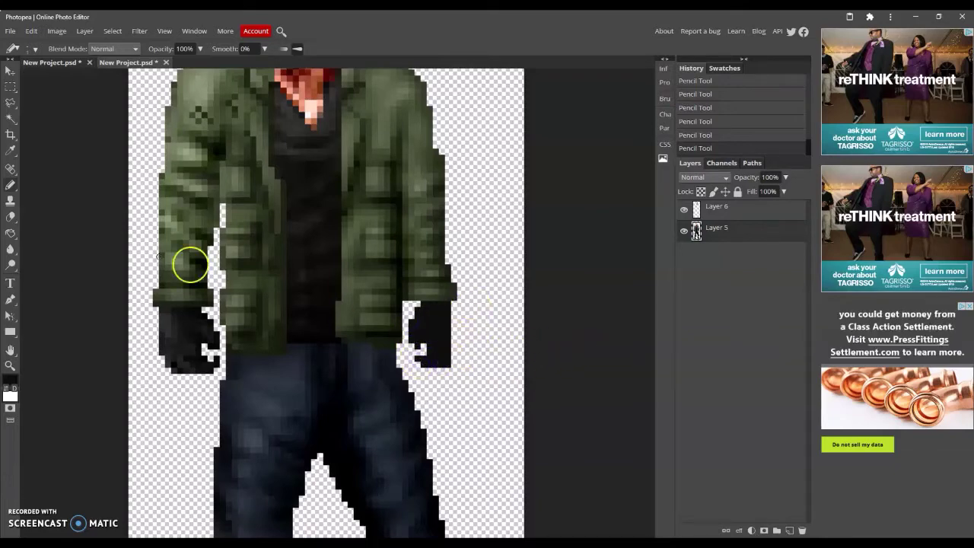
pyautogui.press('e')
pyautogui.moveTo(434, 366); pyautogui.dragTo(459, 380)
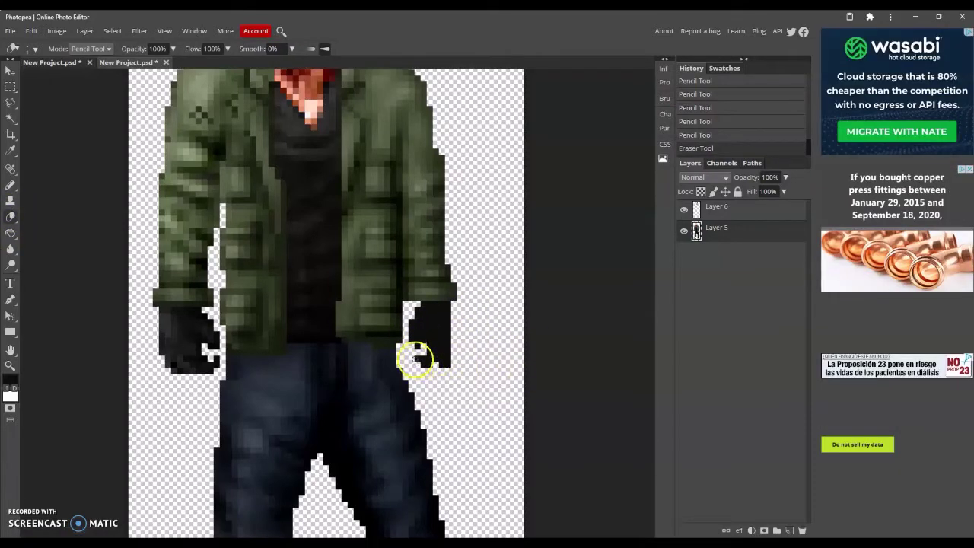
pyautogui.press('b')
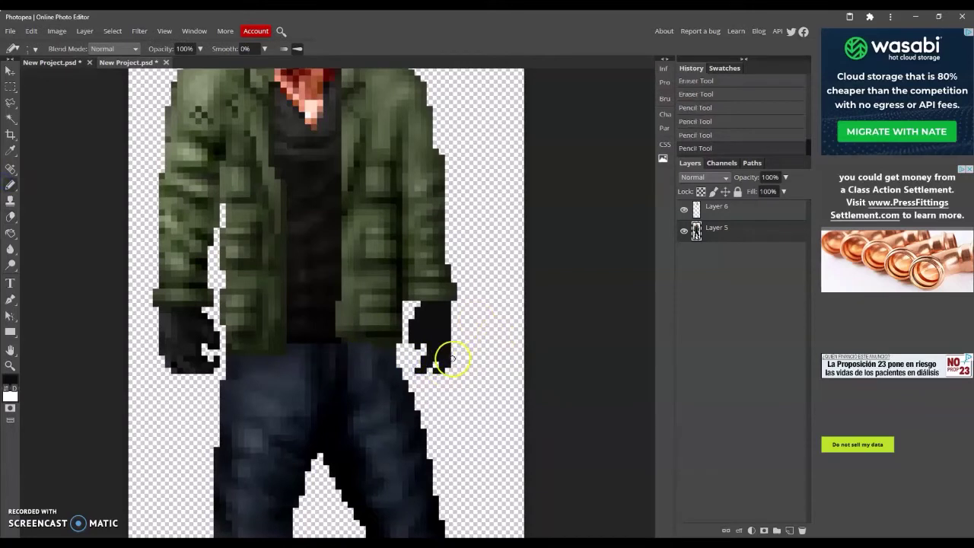
pyautogui.moveTo(451, 337); pyautogui.dragTo(455, 304)
pyautogui.press('e')
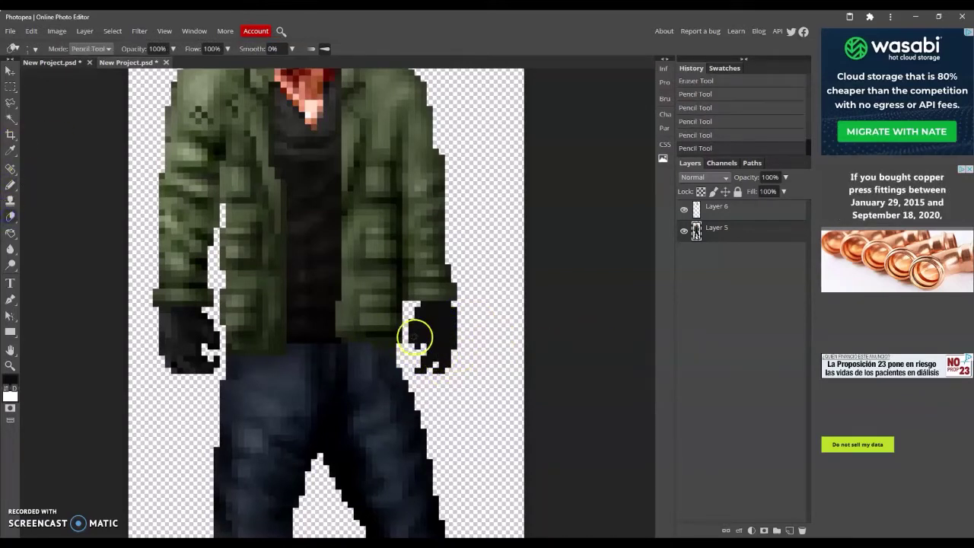
pyautogui.click(413, 335)
pyautogui.click(10, 184)
pyautogui.click(411, 338)
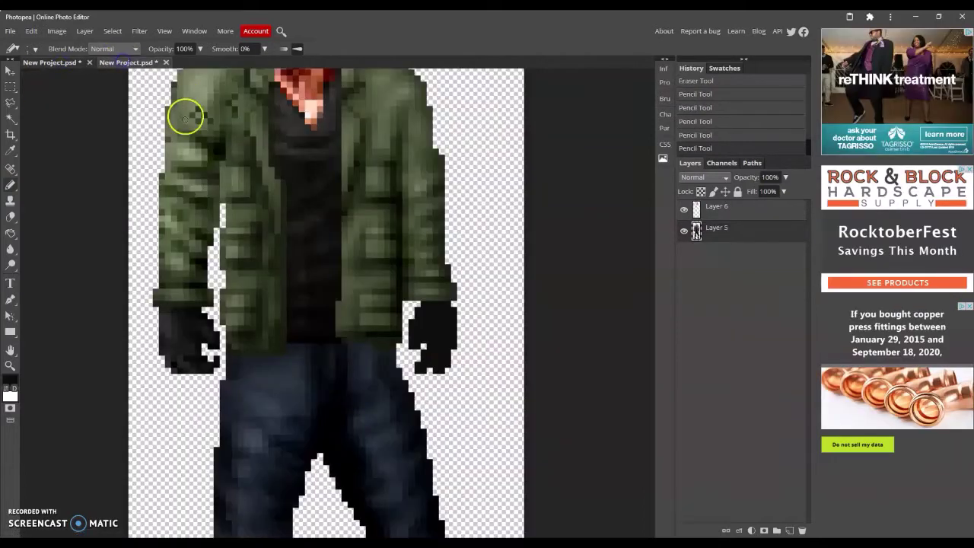
# Rectangle-select the right glove and nudge it to the right.
pyautogui.press('z')
pyautogui.click(82, 48)
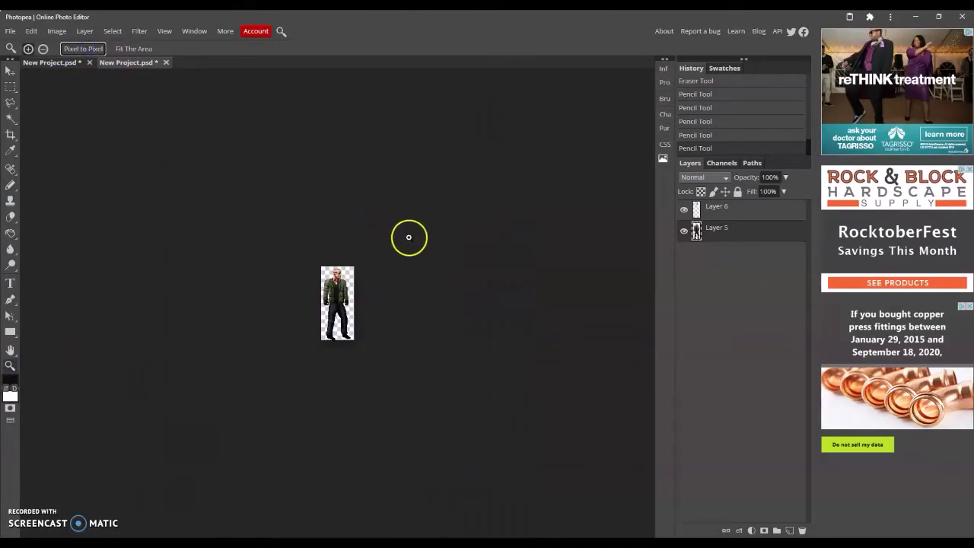
pyautogui.hotkey('ctrl', '0')
pyautogui.press('m')
pyautogui.moveTo(409, 348); pyautogui.dragTo(365, 296)
pyautogui.press('v')
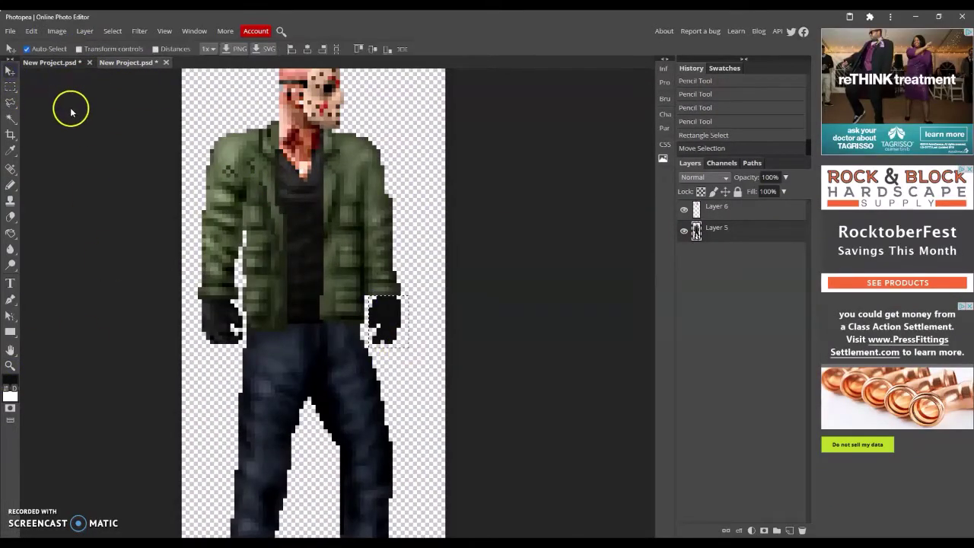
pyautogui.press('Right')
pyautogui.hotkey('ctrl', 'd')
pyautogui.press('z')
pyautogui.click(363, 256)
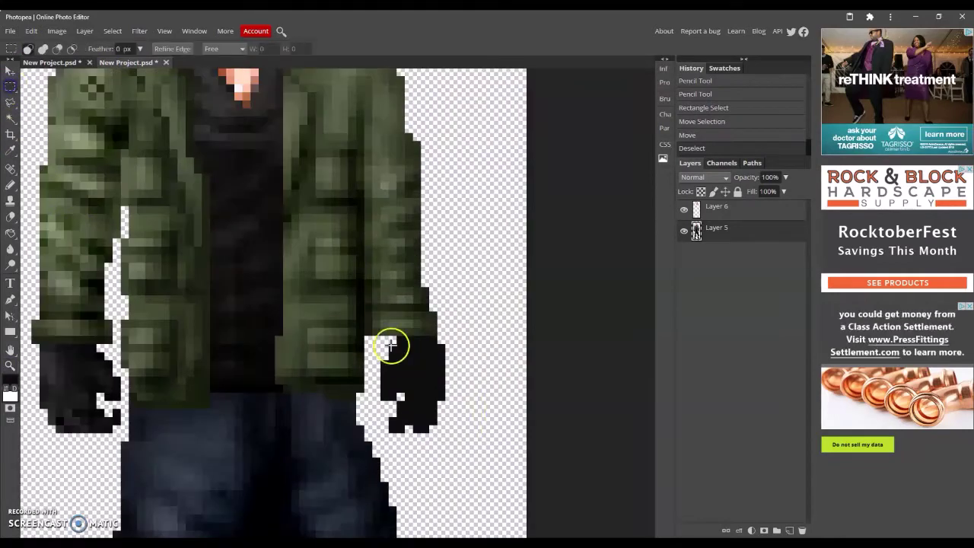
# Reselect the right glove and stretch it outward with Free Transform.
pyautogui.press('m')
pyautogui.moveTo(381, 335); pyautogui.dragTo(421, 432)
pyautogui.hotkey('ctrl', 't')
pyautogui.moveTo(420, 385); pyautogui.dragTo(445, 384)
pyautogui.click(405, 48)
pyautogui.hotkey('ctrl', 'd')
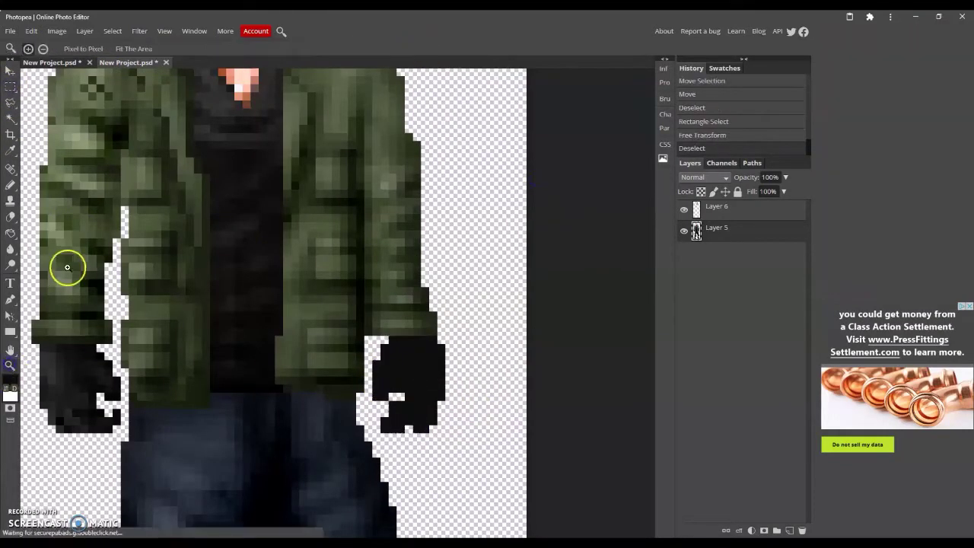
# Fill a gap in the glove with black and erase a stray pixel below it.
pyautogui.press('n')
pyautogui.click(387, 398)
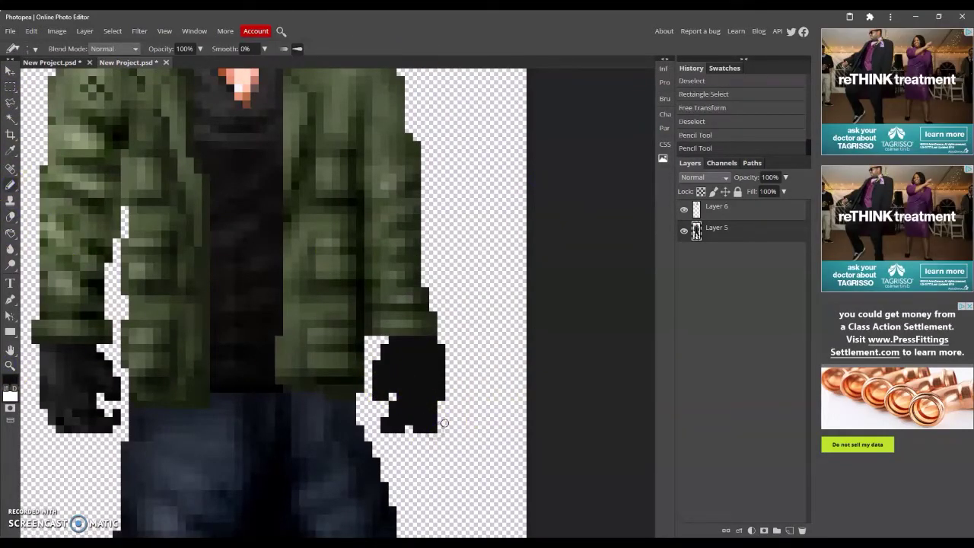
pyautogui.click(10, 200)
pyautogui.click(380, 411)
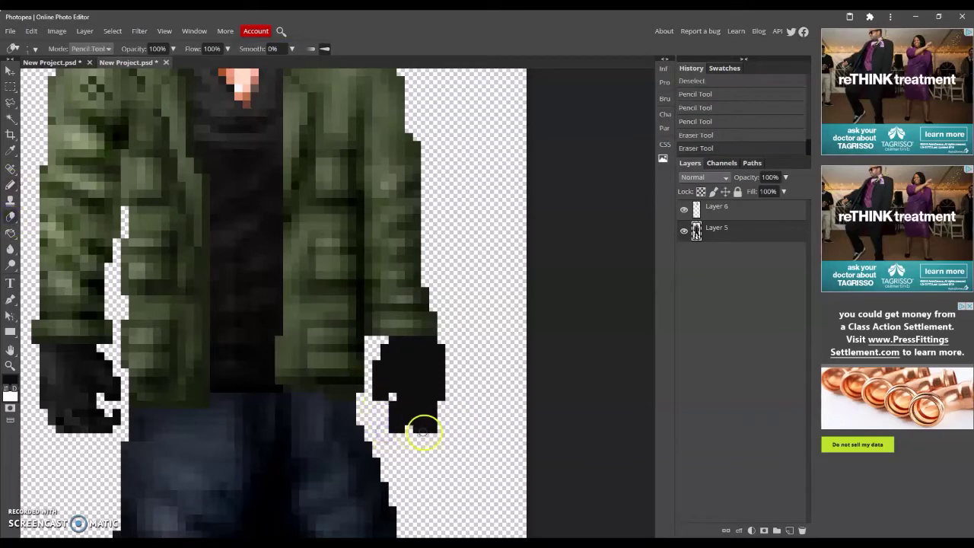
pyautogui.click(10, 184)
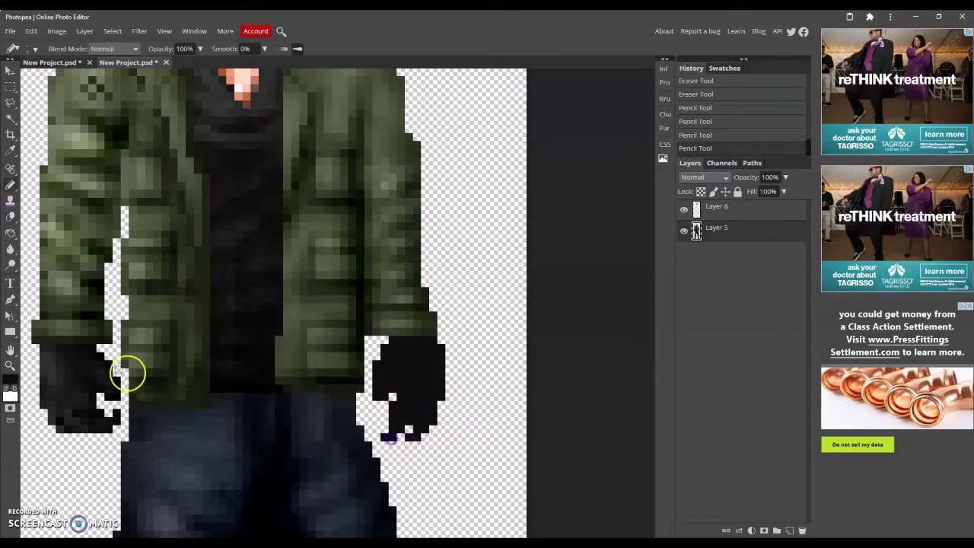
pyautogui.click(10, 366)
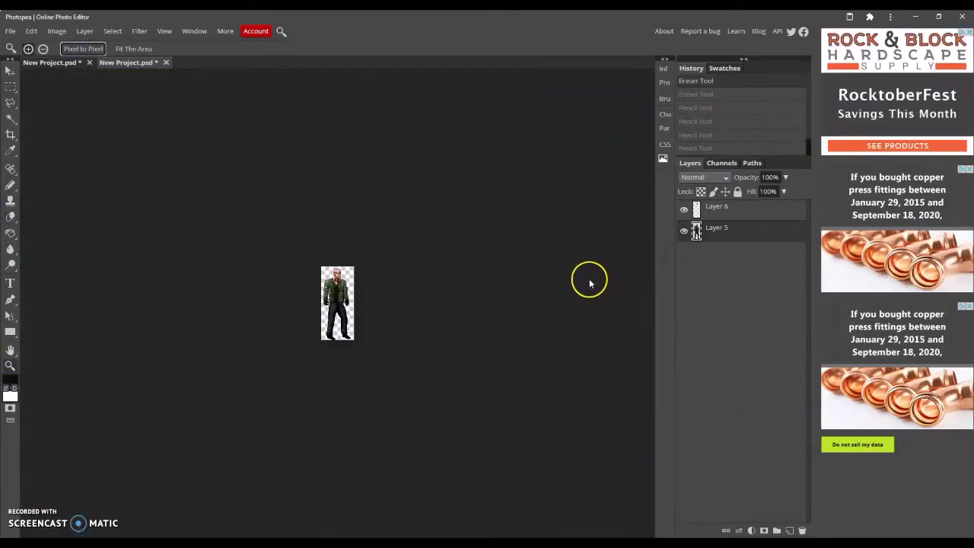
# Undo the last erase and reposition the right hand using a selection and Free Transform.
pyautogui.hotkey('ctrl', 'z')
pyautogui.click(392, 254)
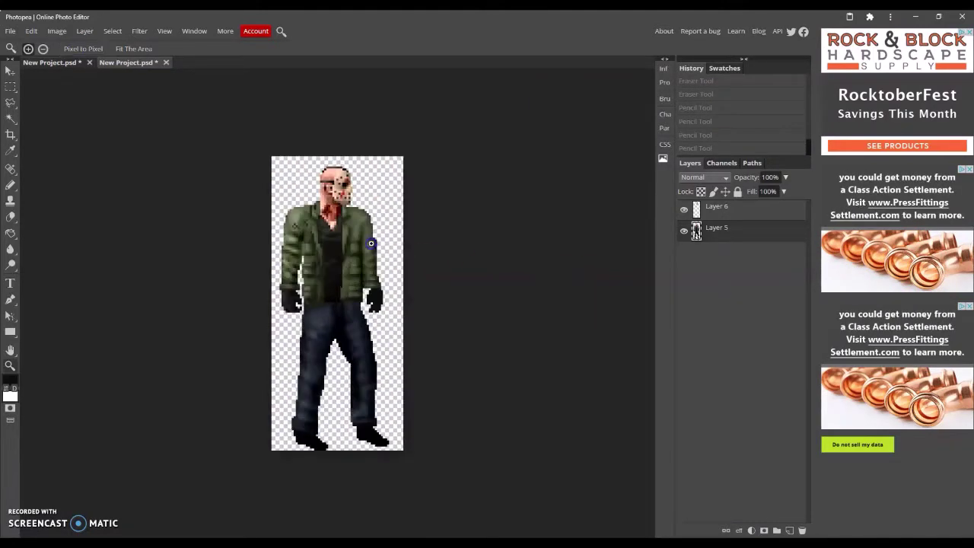
pyautogui.click(380, 224)
pyautogui.press('m')
pyautogui.moveTo(375, 280); pyautogui.dragTo(411, 317)
pyautogui.hotkey('ctrl', 't')
pyautogui.click(393, 47)
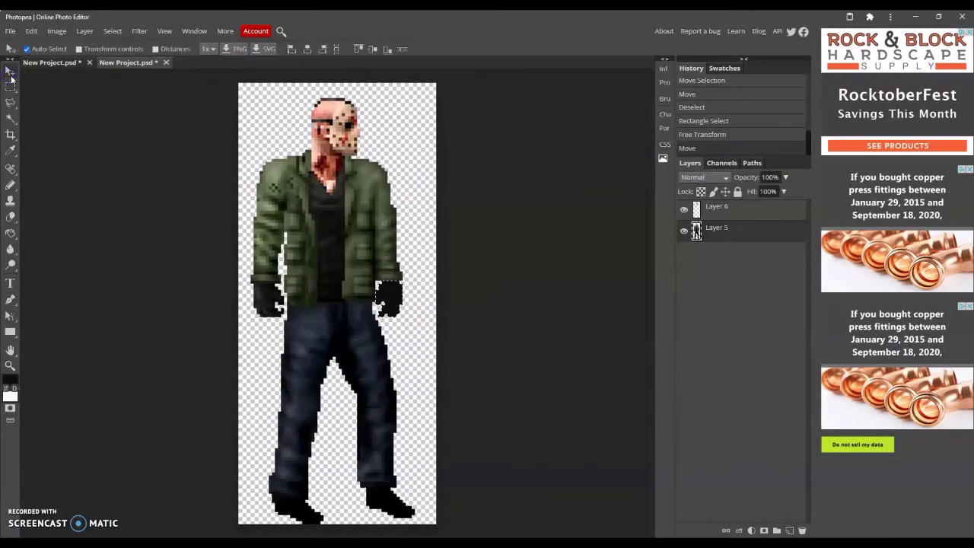
pyautogui.hotkey('ctrl', 'd')
pyautogui.click(10, 366)
pyautogui.click(80, 49)
# Lighten the right hand with the Dodge tool.
pyautogui.hotkey('ctrl', '+')
pyautogui.hotkey('ctrl', '+')
pyautogui.hotkey('ctrl', '+')
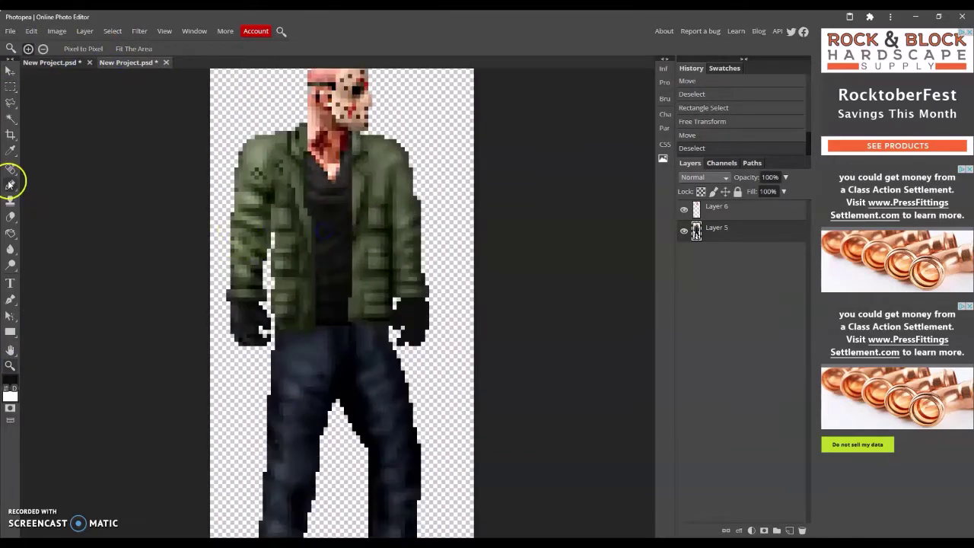
pyautogui.click(10, 185)
pyautogui.rightClick(10, 264)
pyautogui.click(30, 263)
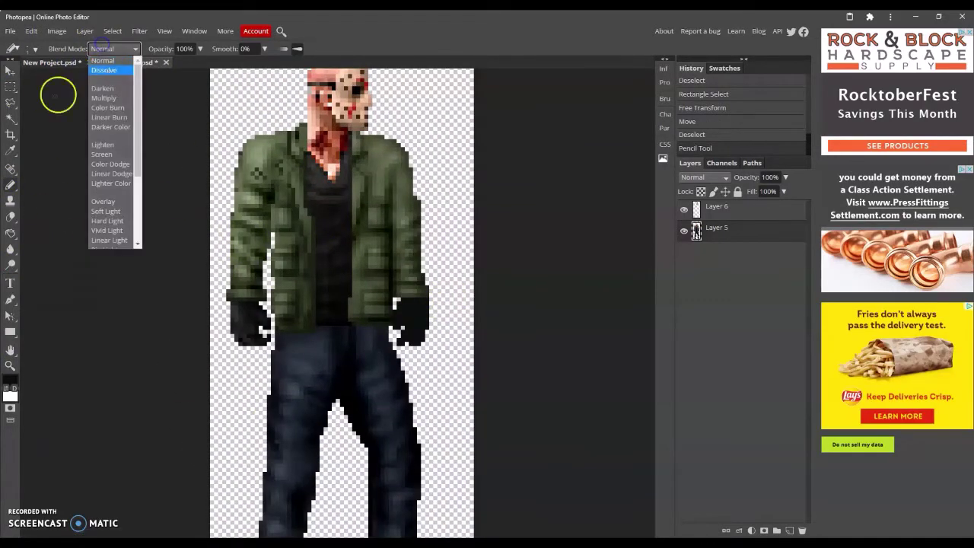
pyautogui.click(76, 72)
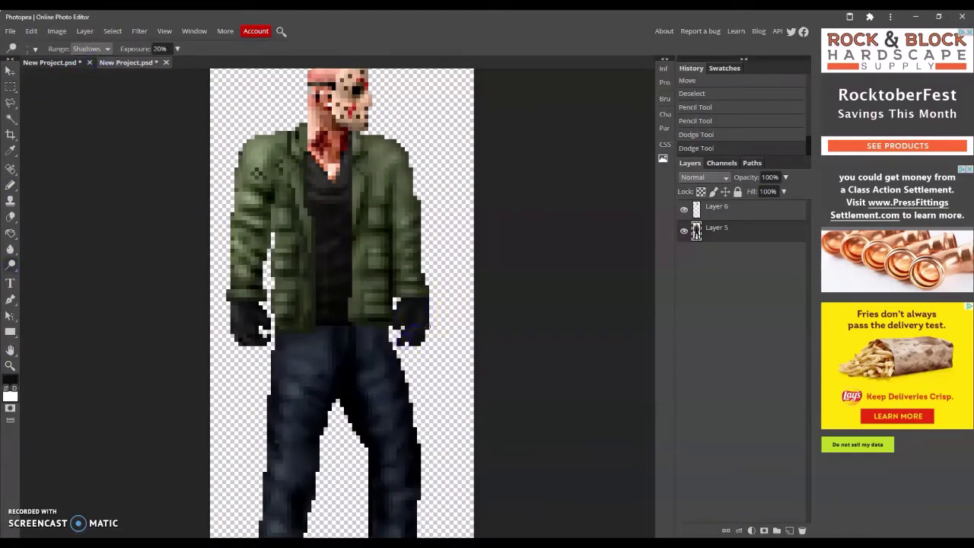
pyautogui.click(408, 322)
pyautogui.click(428, 333)
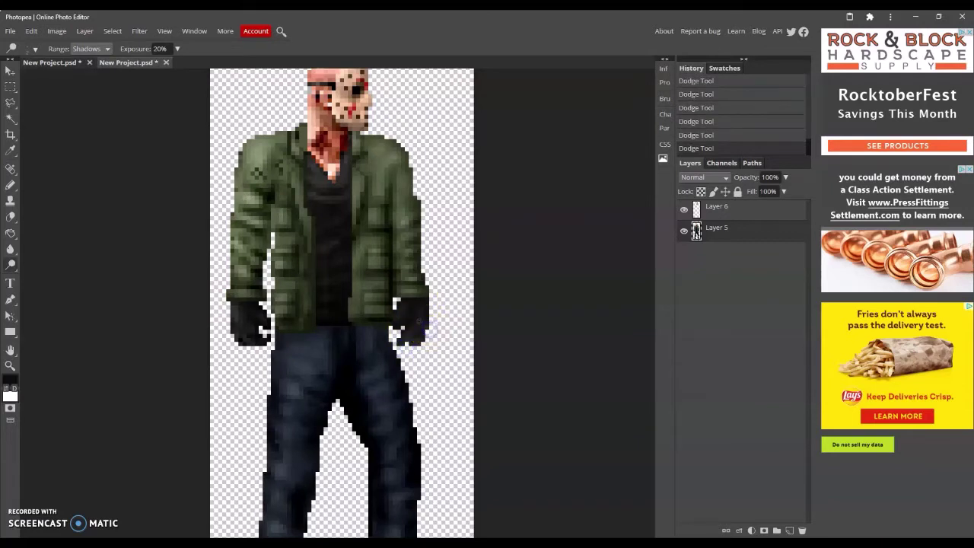
# Pick a darker green and dab it onto the jacket's chest and collar.
pyautogui.scroll(2, 328, 293)
pyautogui.click(10, 380)
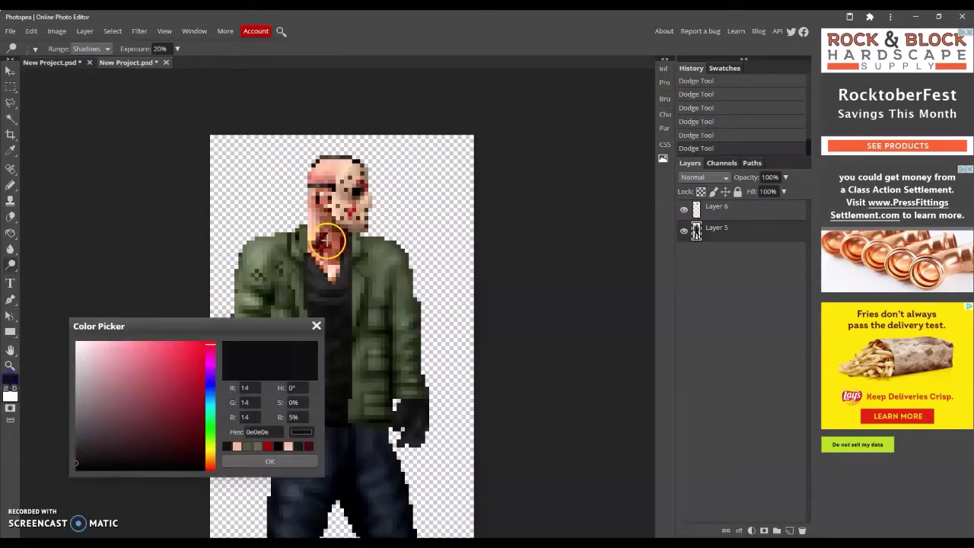
pyautogui.click(10, 185)
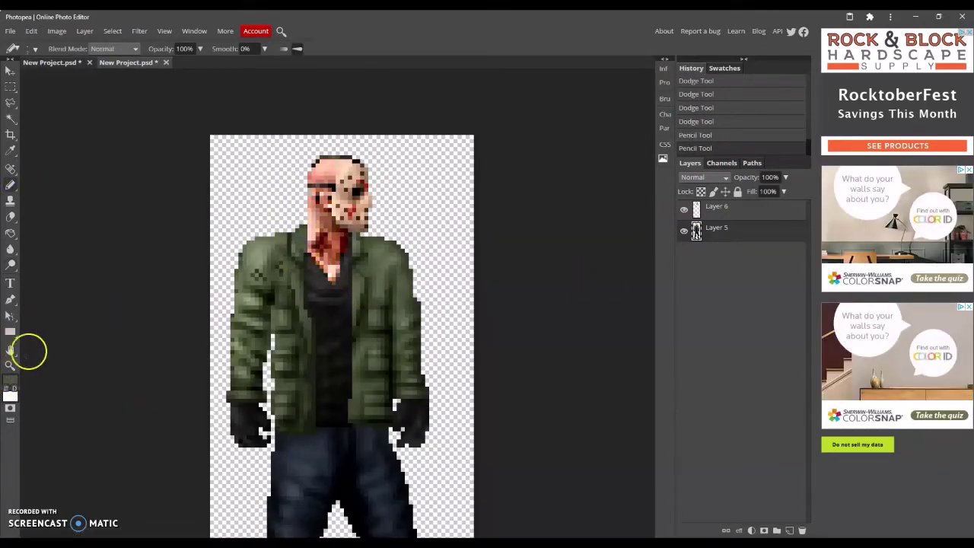
pyautogui.click(10, 381)
pyautogui.press('Return')
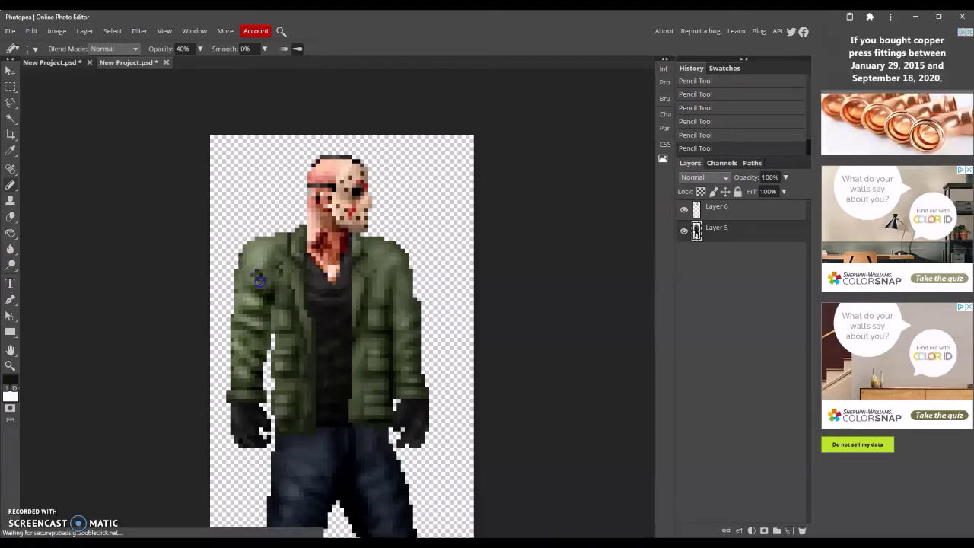
pyautogui.click(239, 289)
pyautogui.click(363, 257)
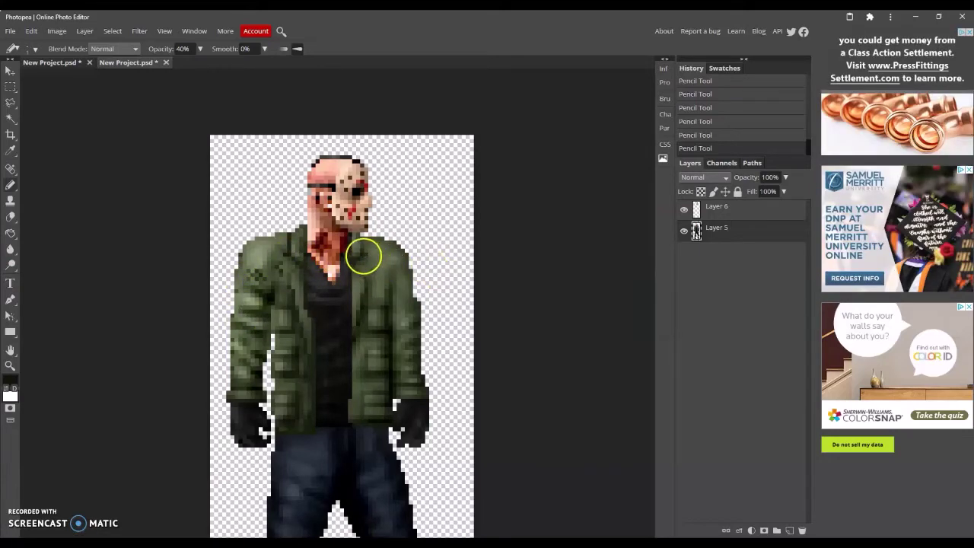
# Burn shadows into the jacket from waist to shoulder and across the left shoulder.
pyautogui.rightClick(10, 265)
pyautogui.click(53, 281)
pyautogui.click(284, 299)
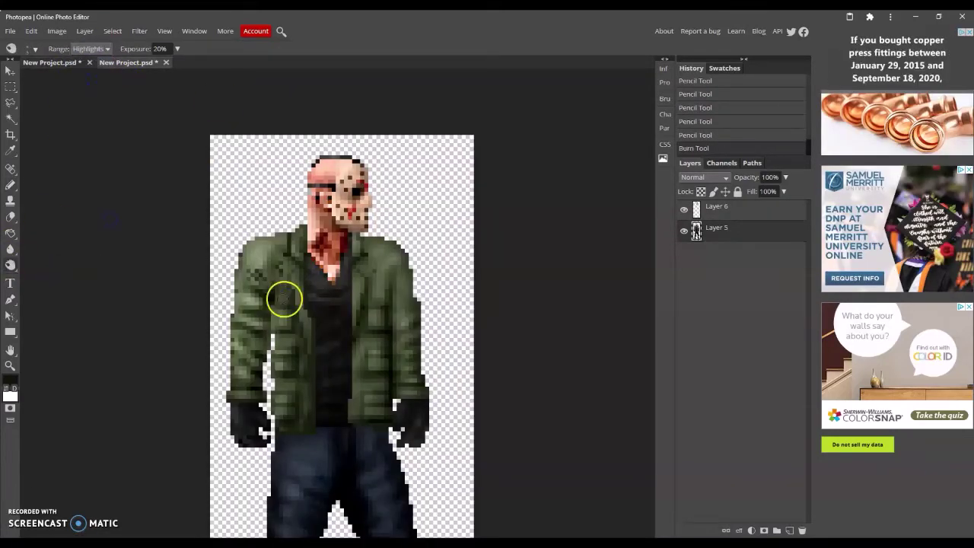
pyautogui.moveTo(352, 402)
pyautogui.mouseDown()
pyautogui.moveTo(396, 305)
pyautogui.moveTo(384, 243)
pyautogui.mouseUp()
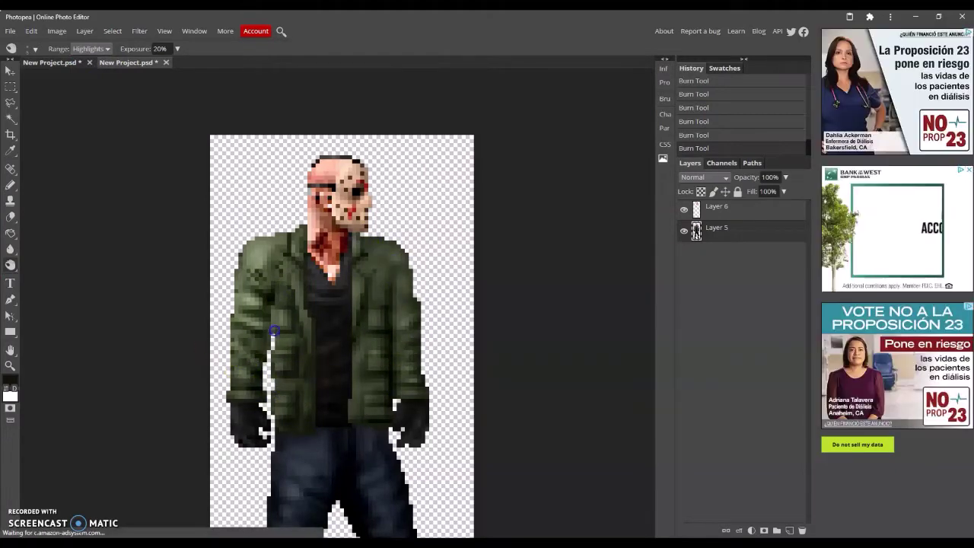
pyautogui.moveTo(284, 269)
pyautogui.mouseDown()
pyautogui.moveTo(280, 251)
pyautogui.moveTo(274, 259)
pyautogui.moveTo(370, 276)
pyautogui.moveTo(411, 348)
pyautogui.mouseUp()
# Dodge highlights on the jacket's right side and burn its lower left at Midtones.
pyautogui.click(10, 264)
pyautogui.click(31, 49)
pyautogui.click(104, 113)
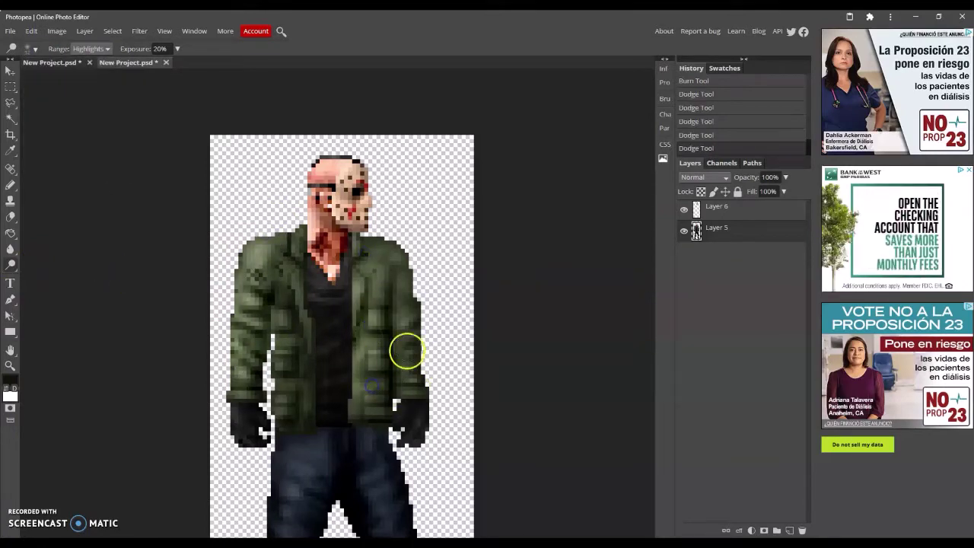
pyautogui.moveTo(403, 274)
pyautogui.mouseDown()
pyautogui.moveTo(289, 350)
pyautogui.moveTo(305, 282)
pyautogui.mouseUp()
pyautogui.click(90, 49)
pyautogui.click(91, 70)
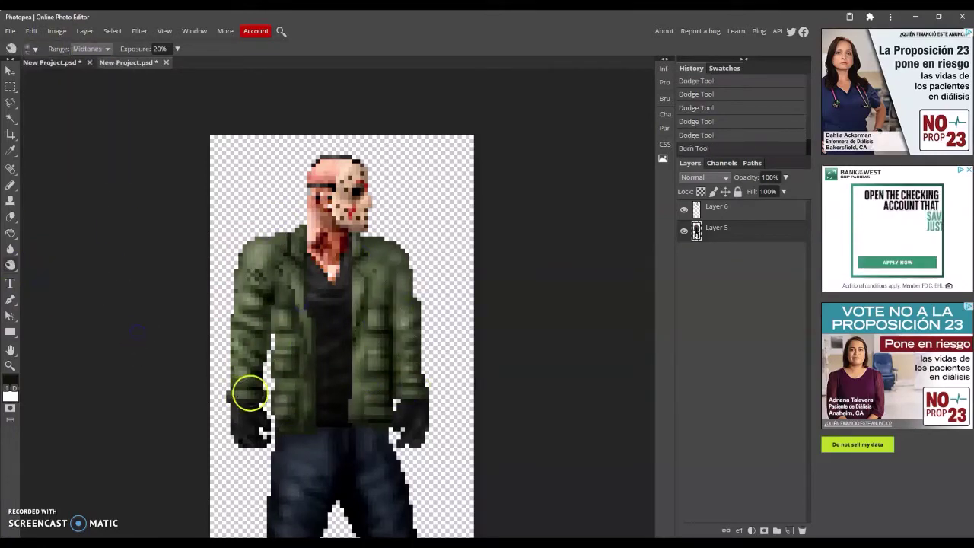
pyautogui.moveTo(243, 391)
pyautogui.mouseDown()
pyautogui.moveTo(298, 305)
pyautogui.moveTo(388, 406)
pyautogui.moveTo(388, 272)
pyautogui.mouseUp()
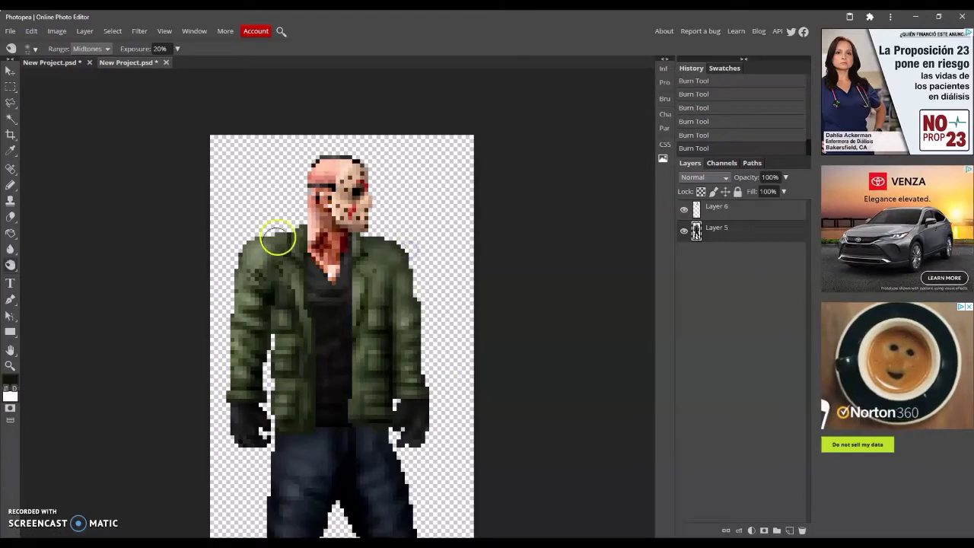
pyautogui.doubleClick(10, 365)
# Pick a skin tone and add skin-tone pixels to the mask on Layer 6.
pyautogui.scroll(3, 403, 147)
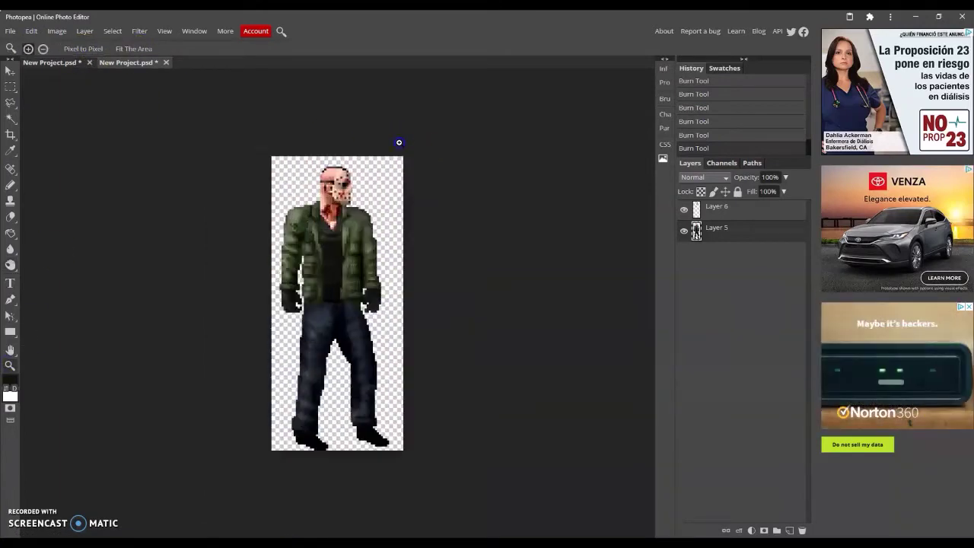
pyautogui.scroll(3, 66, 183)
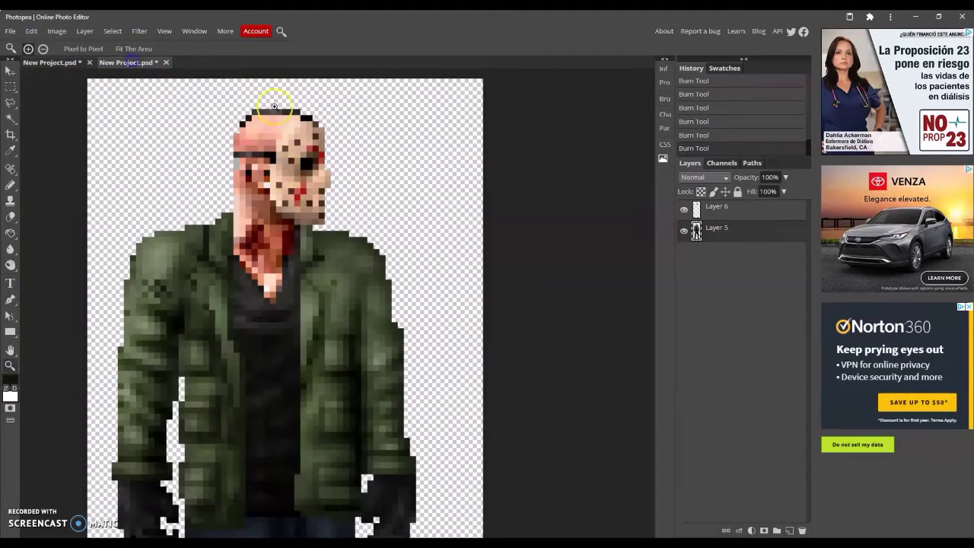
pyautogui.click(274, 105)
pyautogui.click(10, 381)
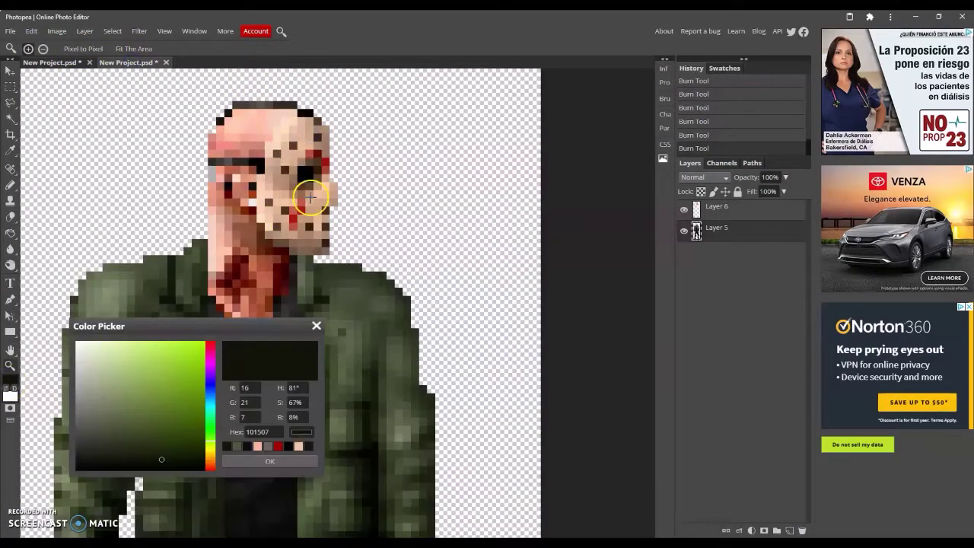
pyautogui.click(717, 206)
pyautogui.press('b')
pyautogui.click(299, 195)
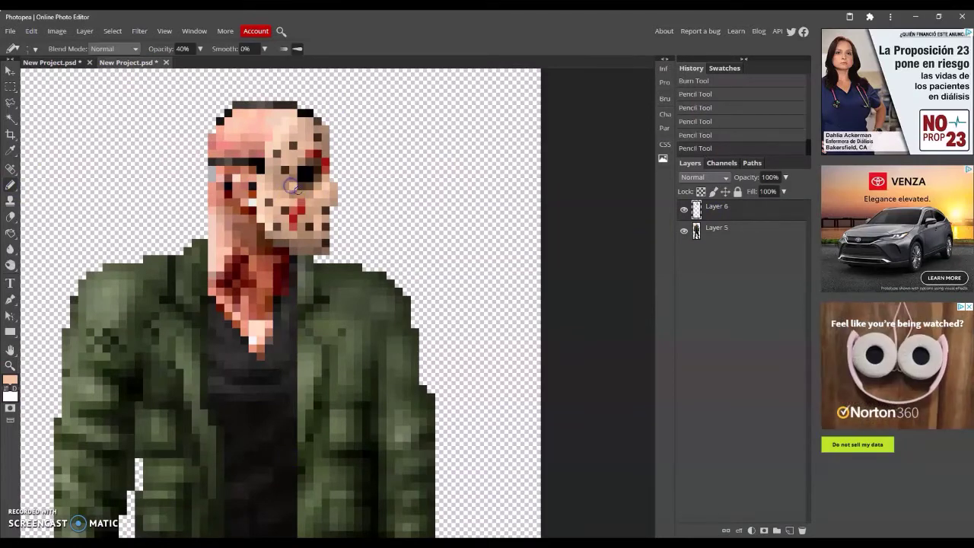
pyautogui.click(294, 186)
# Burn shading onto the mask with the range limited to Highlights.
pyautogui.doubleClick(10, 365)
pyautogui.scroll(3, 353, 129)
pyautogui.scroll(3, 353, 130)
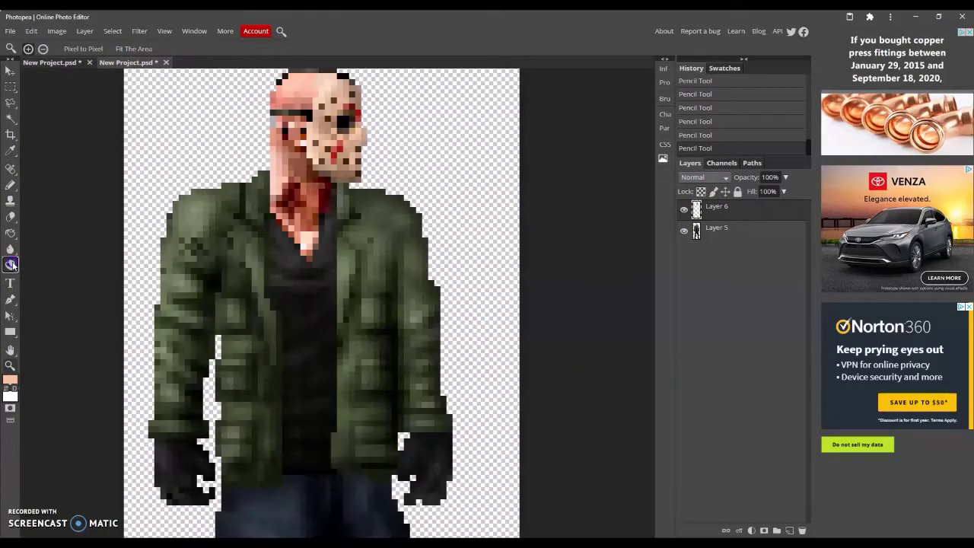
pyautogui.press('o')
pyautogui.click(350, 131)
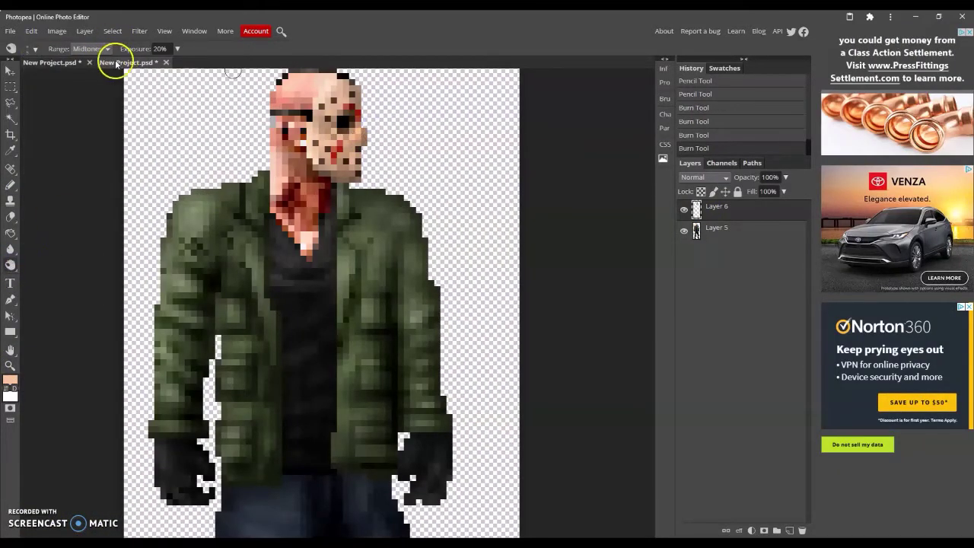
pyautogui.click(90, 48)
pyautogui.click(88, 78)
pyautogui.scroll(2, 362, 153)
pyautogui.moveTo(365, 187); pyautogui.dragTo(328, 246)
pyautogui.doubleClick(10, 366)
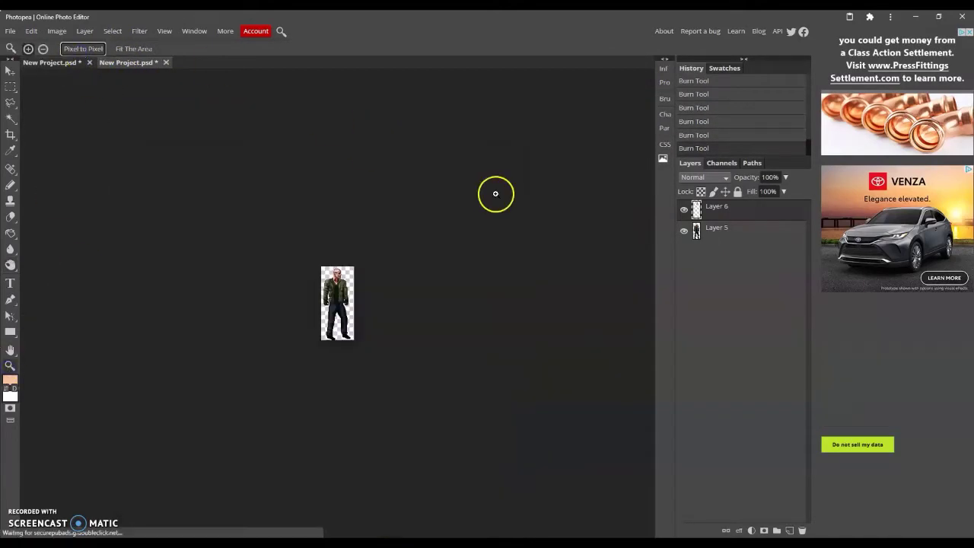
# Check the Jason reference, then select and shift the left boot toe pixels.
pyautogui.click(129, 63)
pyautogui.click(49, 63)
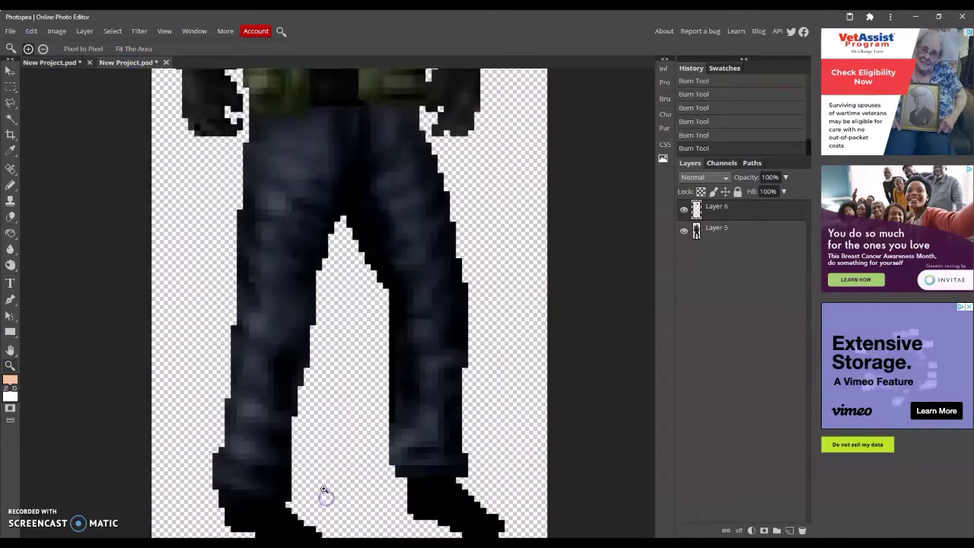
pyautogui.moveTo(254, 419); pyautogui.dragTo(333, 449)
pyautogui.click(10, 70)
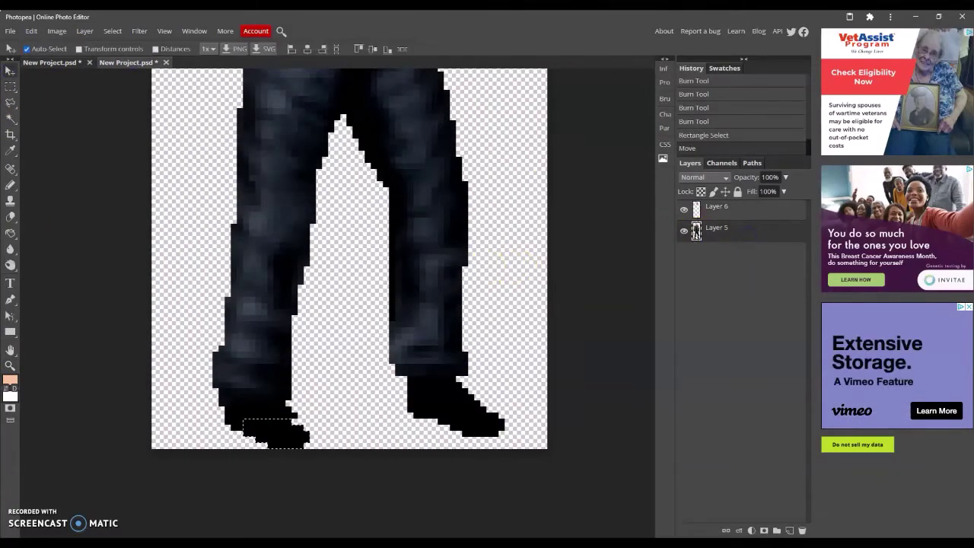
pyautogui.click(10, 379)
# Bring up the image menu on the Jason render in the browser reference page.
pyautogui.hotkey('alt', 'Tab')
pyautogui.hotkey('ctrl', 'shift', 'Tab')
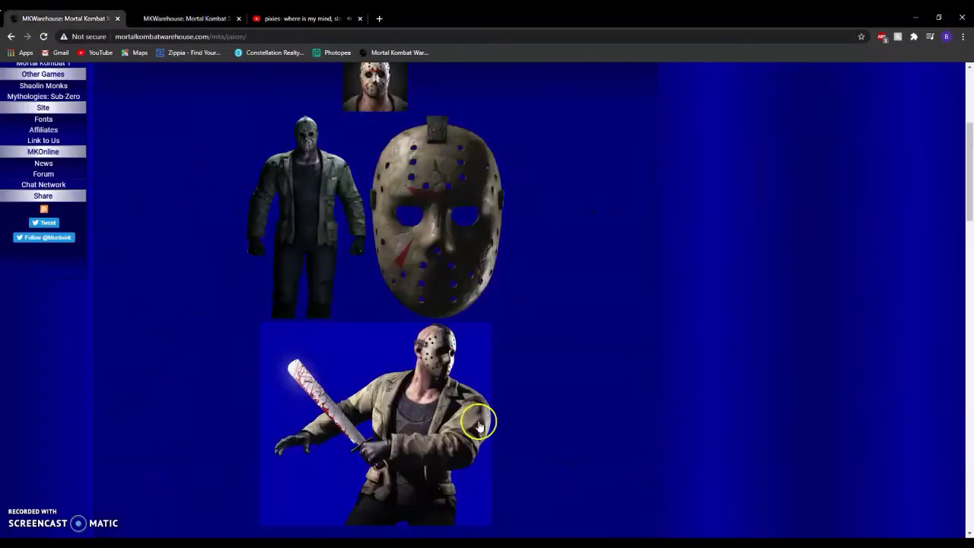
pyautogui.rightClick(320, 392)
# Copy the Jason render image and return to Photopea with the pencil for boot touch-ups.
pyautogui.click(357, 315)
pyautogui.hotkey('alt', 'Tab')
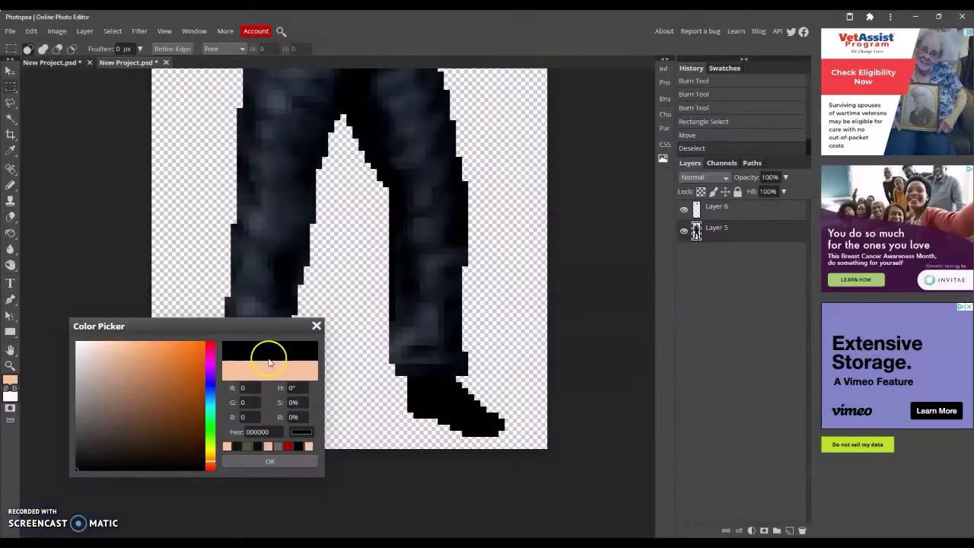
pyautogui.click(11, 185)
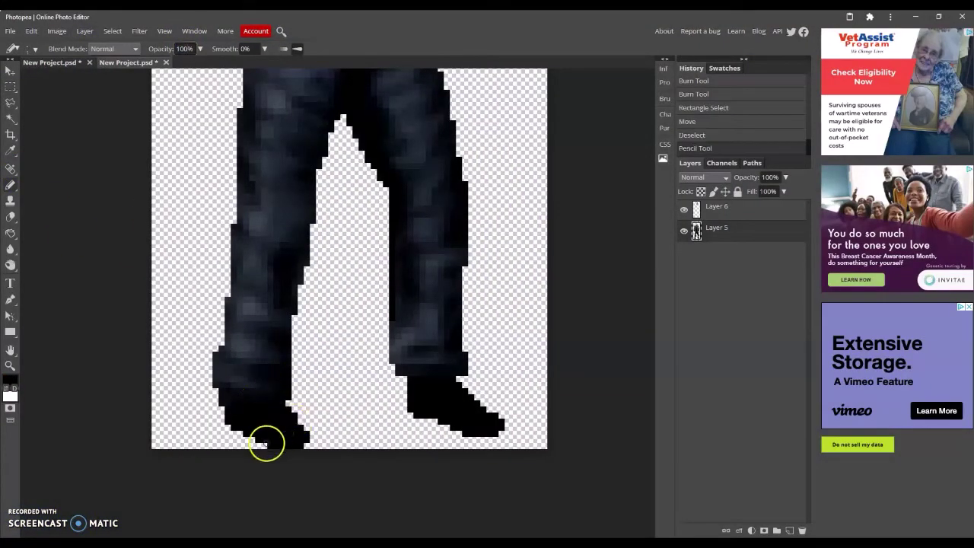
pyautogui.scroll(3, 309, 278)
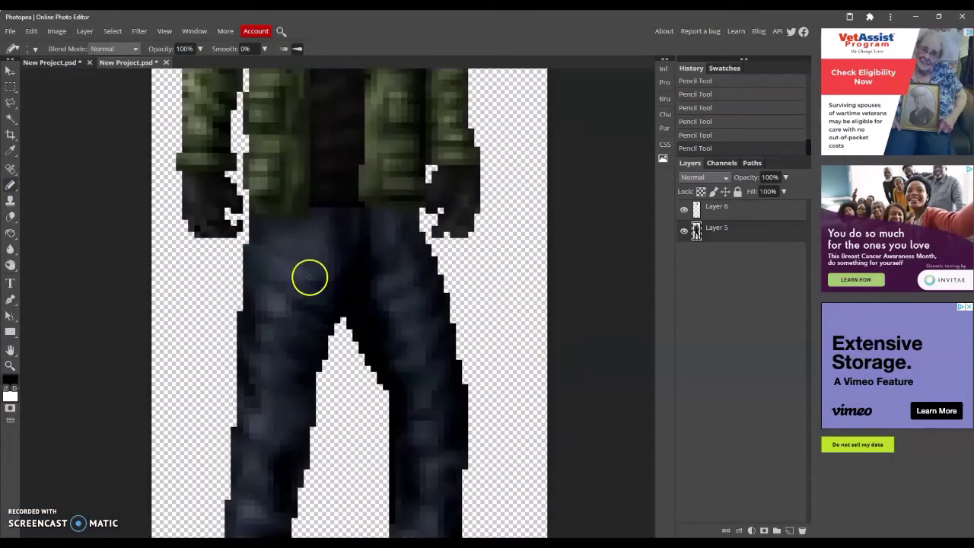
pyautogui.scroll(-3, 342, 239)
pyautogui.scroll(1, 304, 304)
# Rectangle-select the left and right lower legs and nudge each into place.
pyautogui.press('m')
pyautogui.moveTo(206, 347); pyautogui.dragTo(288, 496)
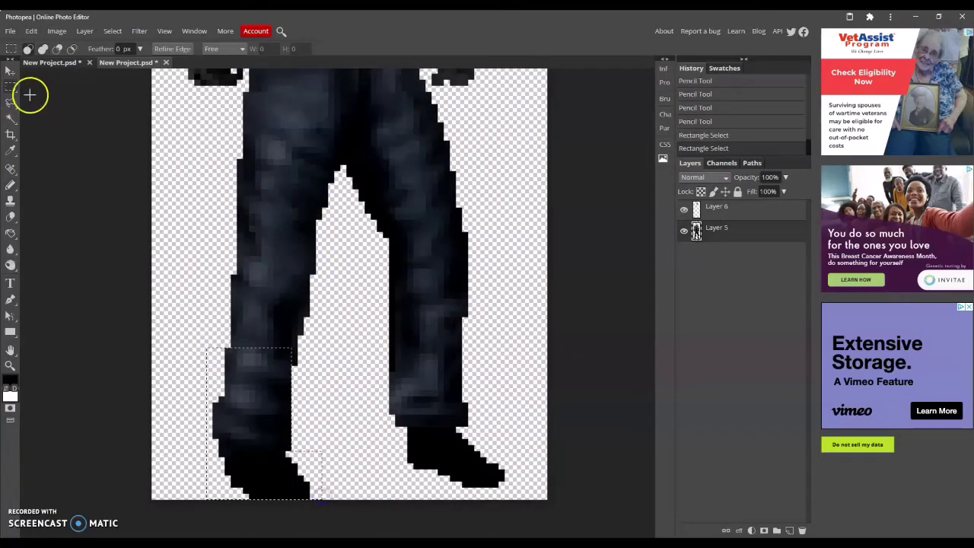
pyautogui.hotkey('ctrl', 'd')
pyautogui.scroll(1, 395, 270)
pyautogui.moveTo(391, 292); pyautogui.dragTo(456, 152)
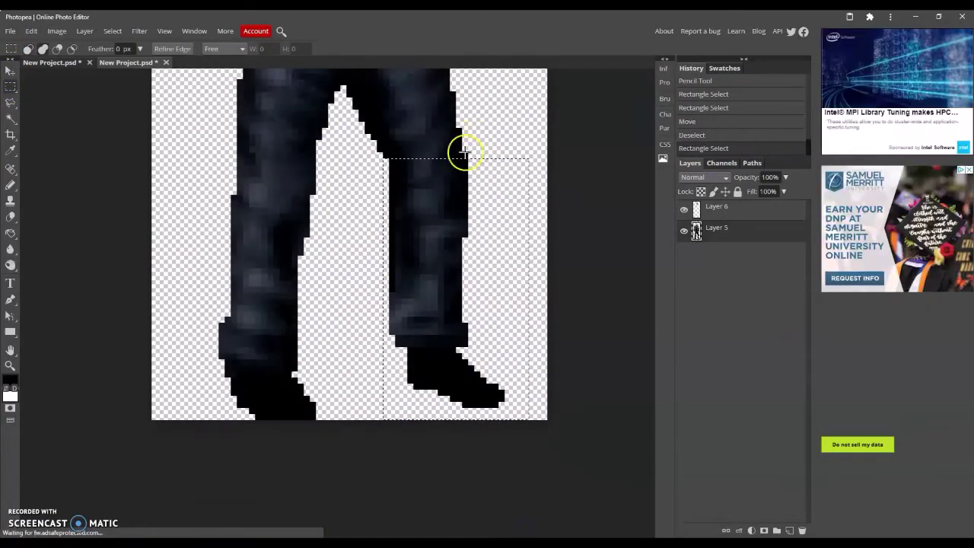
pyautogui.hotkey('ctrl', 'Left')
pyautogui.hotkey('ctrl', 'Left')
pyautogui.hotkey('ctrl', 'Left')
pyautogui.scroll(2, 410, 228)
pyautogui.click(499, 205)
pyautogui.scroll(2, 380, 228)
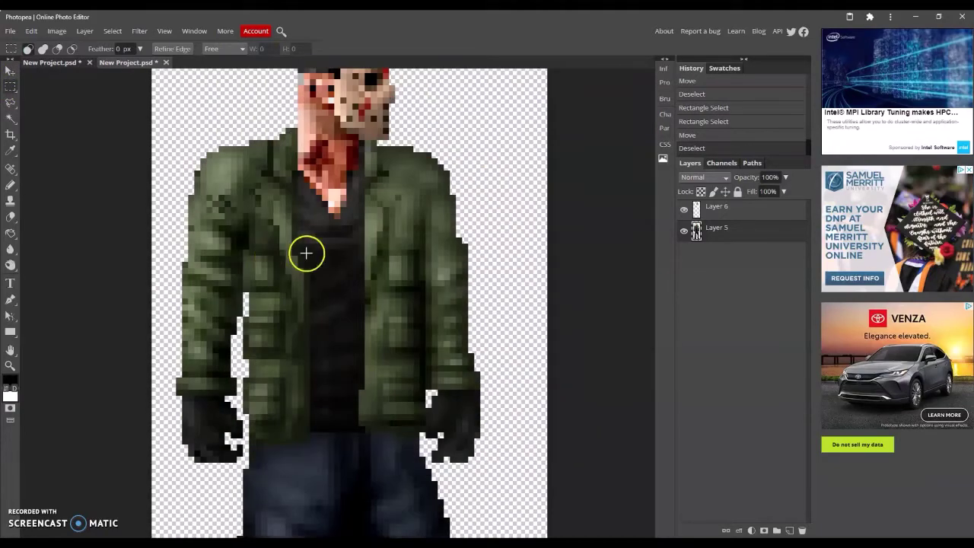
pyautogui.scroll(1, 304, 252)
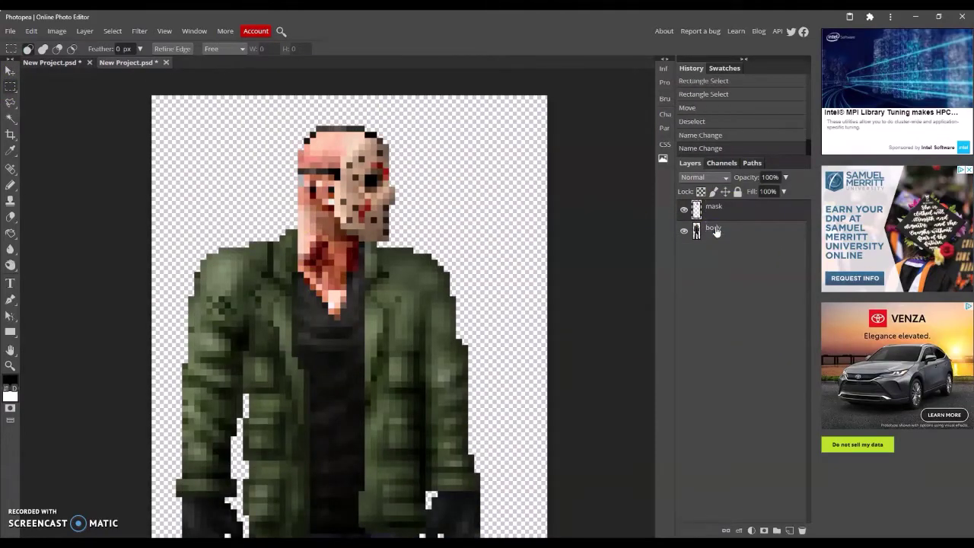
# Create a new document from the clipboard and paste the Jason render into it.
pyautogui.hotkey('ctrl', 'n')
pyautogui.click(130, 134)
pyautogui.hotkey('ctrl', 'v')
# Lasso the machete in the render and unlock the background layer.
pyautogui.click(10, 102)
pyautogui.hotkey('ctrl', '+')
pyautogui.hotkey('ctrl', '+')
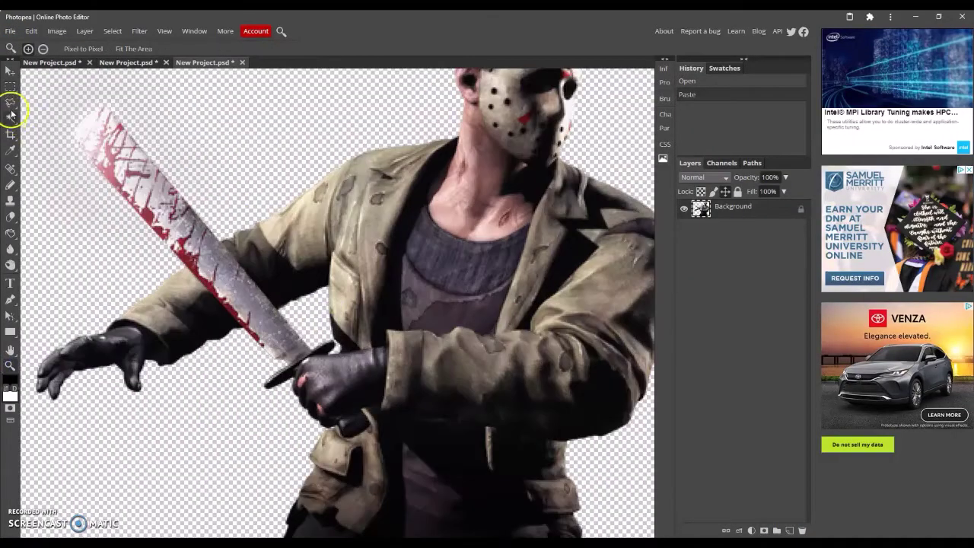
pyautogui.click(92, 93)
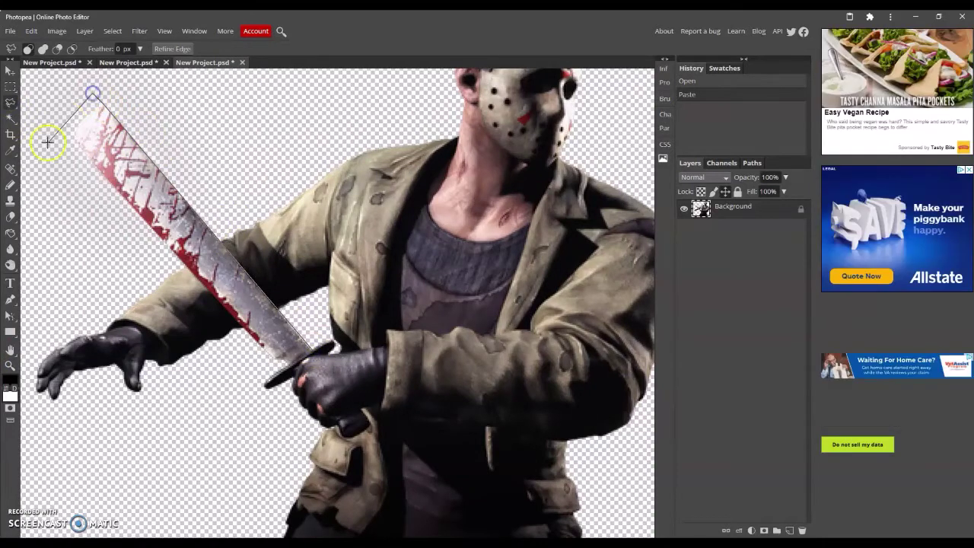
pyautogui.click(299, 358)
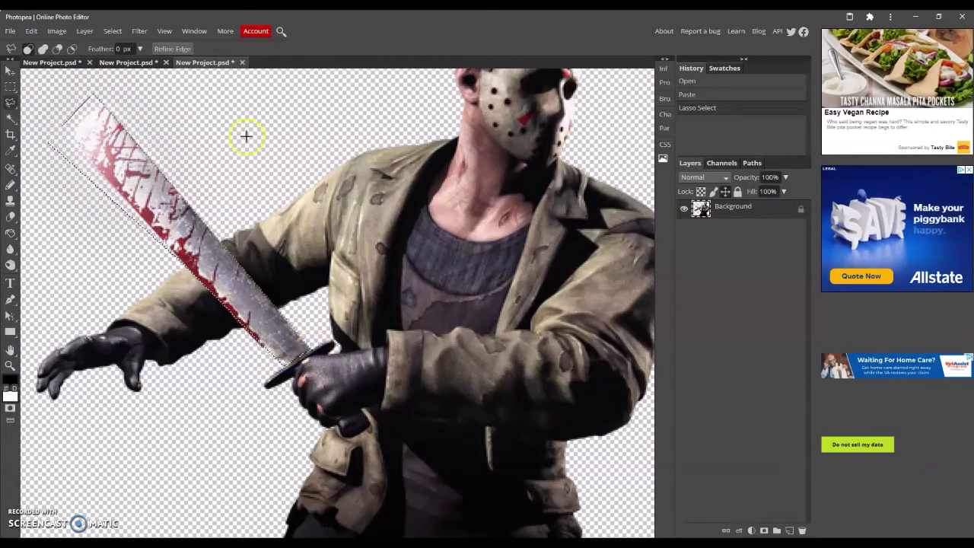
pyautogui.hotkey('ctrl', 't')
pyautogui.click(724, 191)
# Scale the selected machete down to 20 percent width and cut it out.
pyautogui.hotkey('ctrl', 't')
pyautogui.click(31, 31)
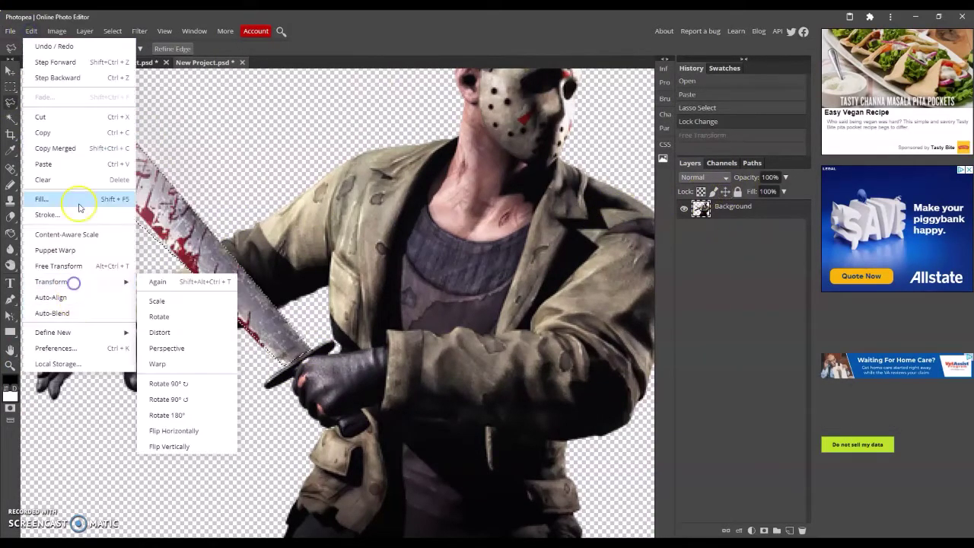
pyautogui.click(168, 307)
pyautogui.write('20')
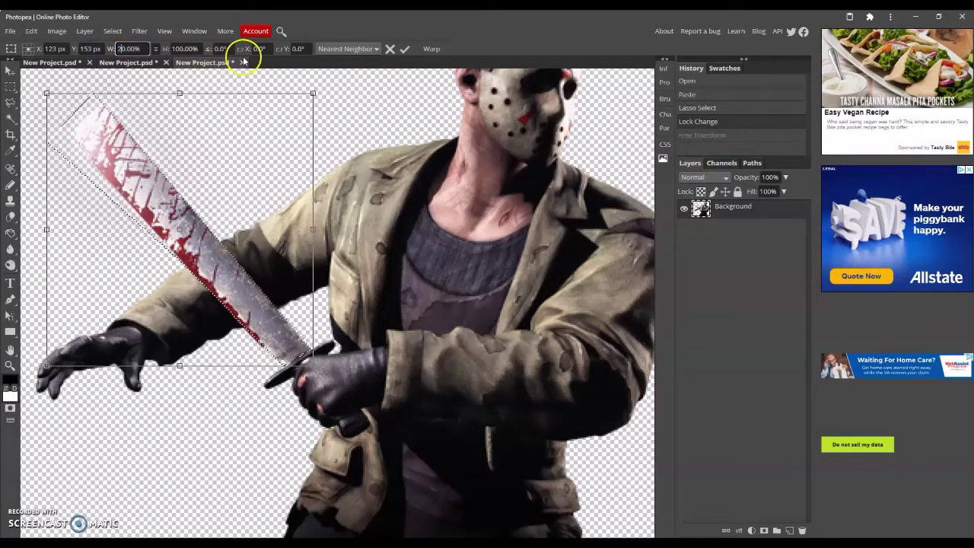
pyautogui.press('Return')
pyautogui.click(404, 49)
pyautogui.press('Delete')
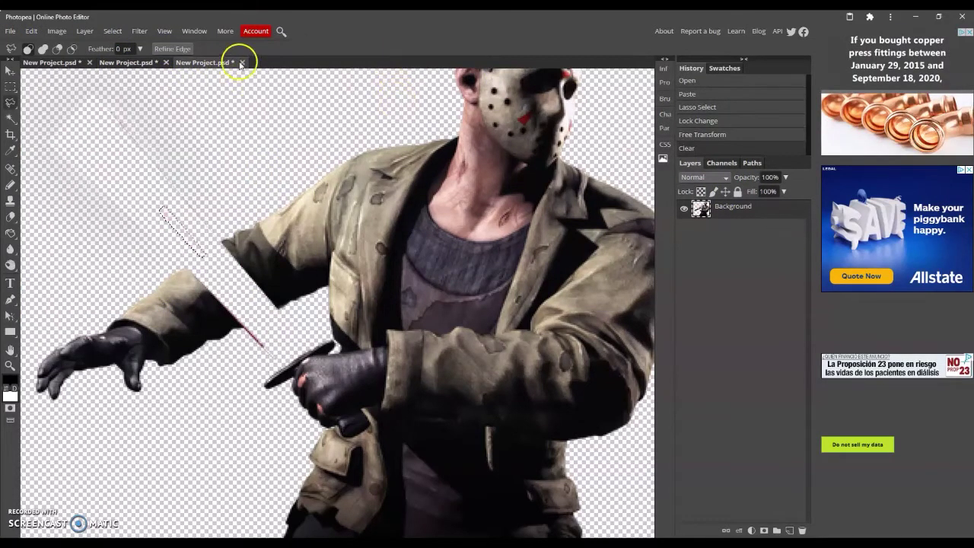
# Close the reference document and paste the machete into the sprite for flipping.
pyautogui.click(242, 62)
pyautogui.hotkey('ctrl', 'v')
pyautogui.click(31, 30)
# Sharpen the machete blade and desaturate it to grey with Saturation -100.
pyautogui.click(187, 428)
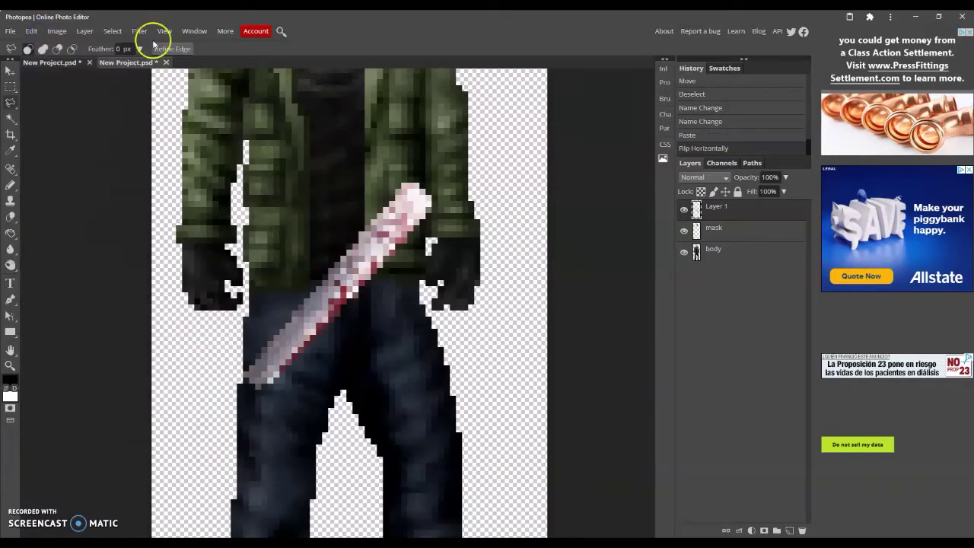
pyautogui.click(139, 30)
pyautogui.click(243, 191)
pyautogui.hotkey('ctrl', 'u')
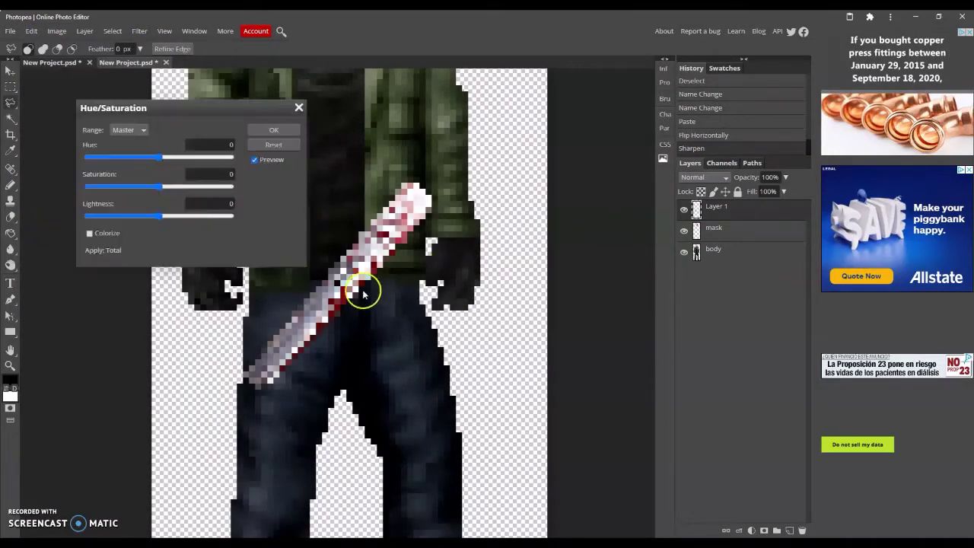
pyautogui.moveTo(159, 187); pyautogui.dragTo(88, 186)
pyautogui.click(272, 131)
# Choose a dark red foreground colour and erase stray pixels around the blade.
pyautogui.click(9, 380)
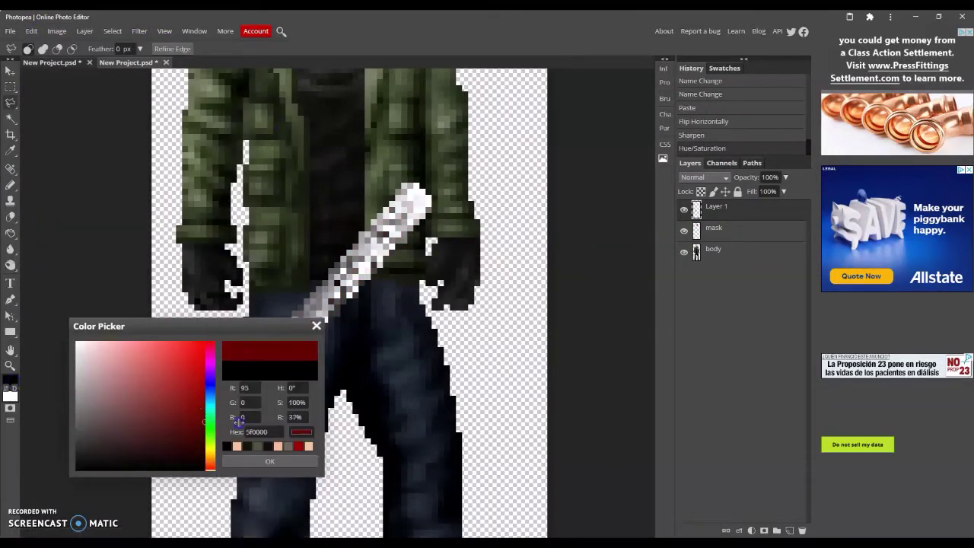
pyautogui.click(265, 456)
pyautogui.press('w')
pyautogui.click(253, 179)
pyautogui.click(11, 216)
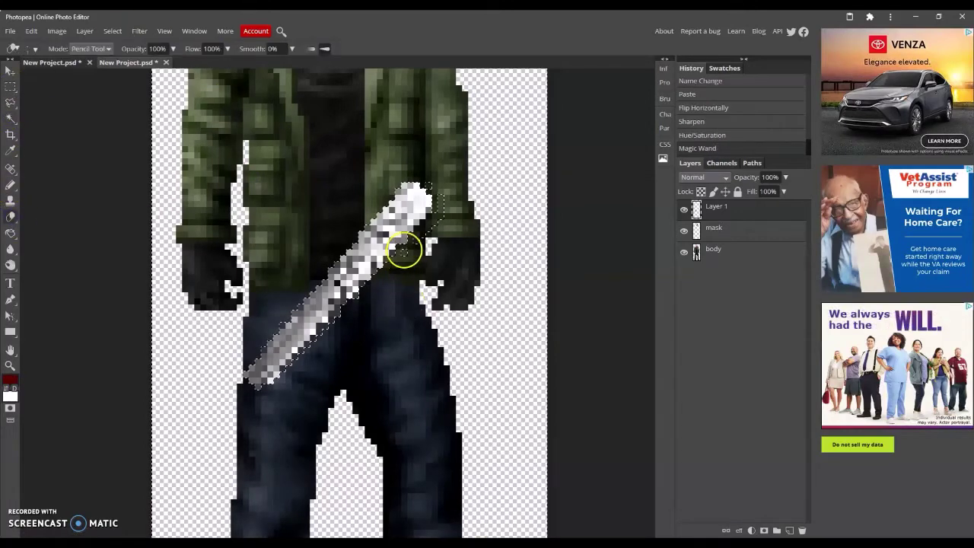
pyautogui.moveTo(402, 246)
pyautogui.mouseDown()
pyautogui.moveTo(416, 225)
pyautogui.moveTo(433, 228)
pyautogui.mouseUp()
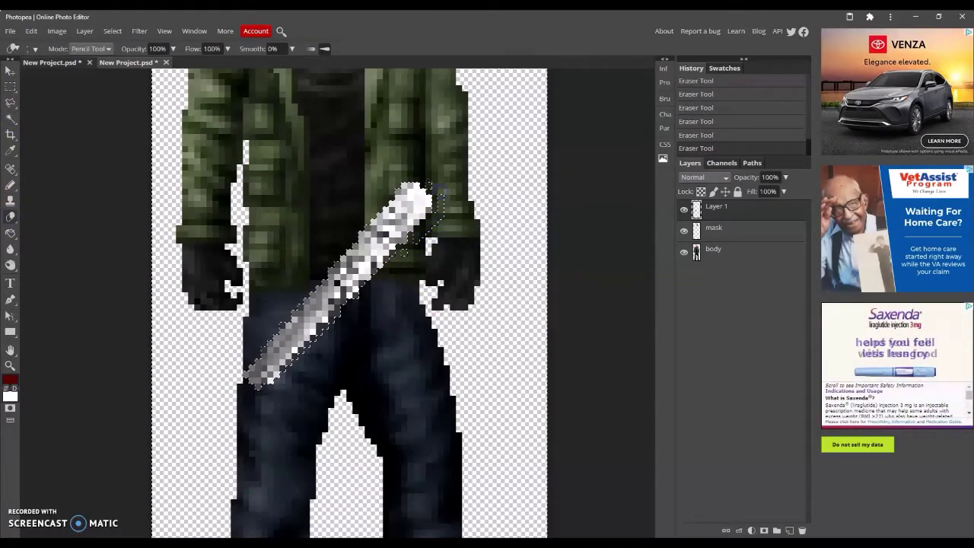
pyautogui.hotkey('ctrl', 'd')
pyautogui.click(11, 118)
# Select the blade's pixels with Magic Wand and trim the selection around it.
pyautogui.hotkey('ctrl', 'a')
pyautogui.click(335, 166)
pyautogui.press('m')
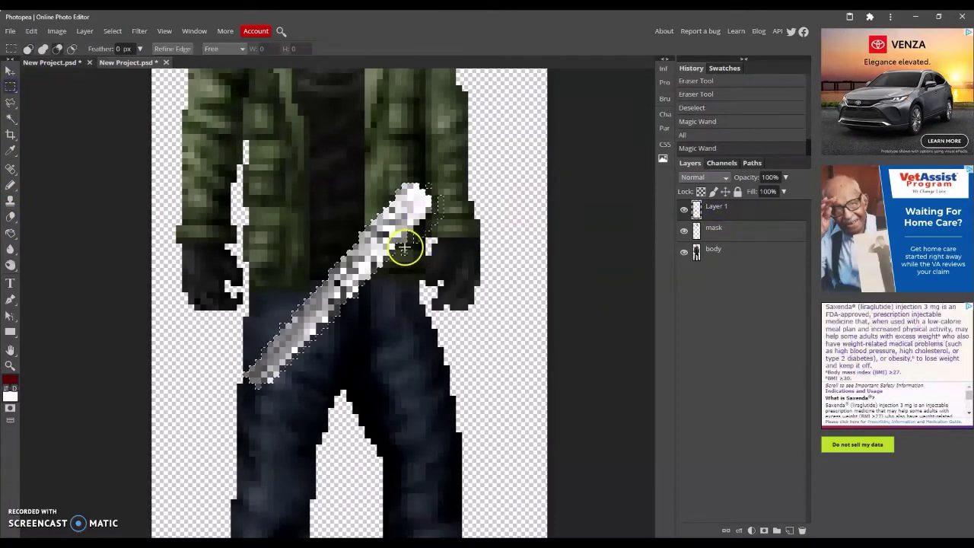
pyautogui.moveTo(446, 222)
pyautogui.mouseDown()
pyautogui.moveTo(446, 211)
pyautogui.moveTo(410, 196)
pyautogui.mouseUp()
# Paint dark red blood streaks on the blade with a Multiply, 50%-opacity pencil, then deselect.
pyautogui.click(11, 184)
pyautogui.click(114, 48)
pyautogui.click(104, 98)
pyautogui.hotkey('ctrl', 'z')
pyautogui.click(196, 54)
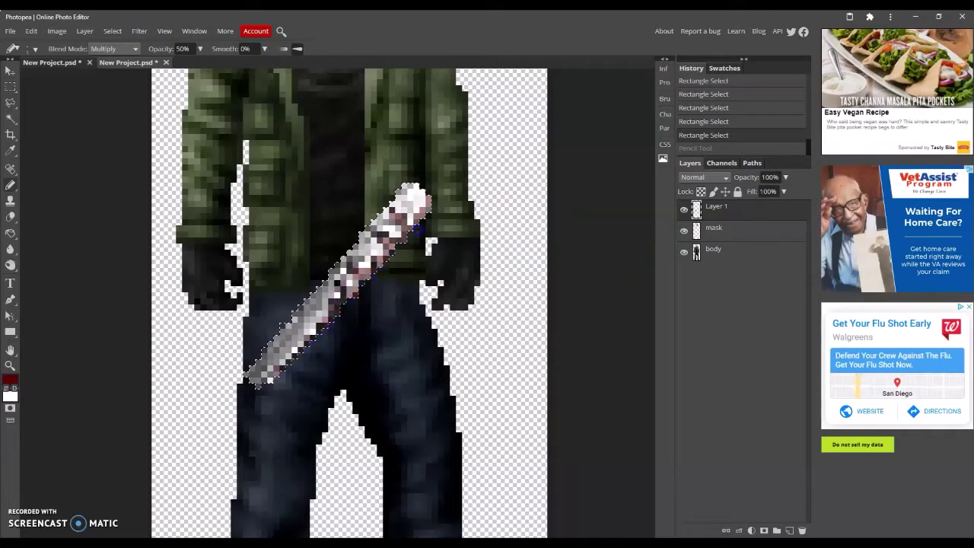
pyautogui.moveTo(420, 228)
pyautogui.mouseDown()
pyautogui.moveTo(411, 209)
pyautogui.moveTo(337, 310)
pyautogui.mouseUp()
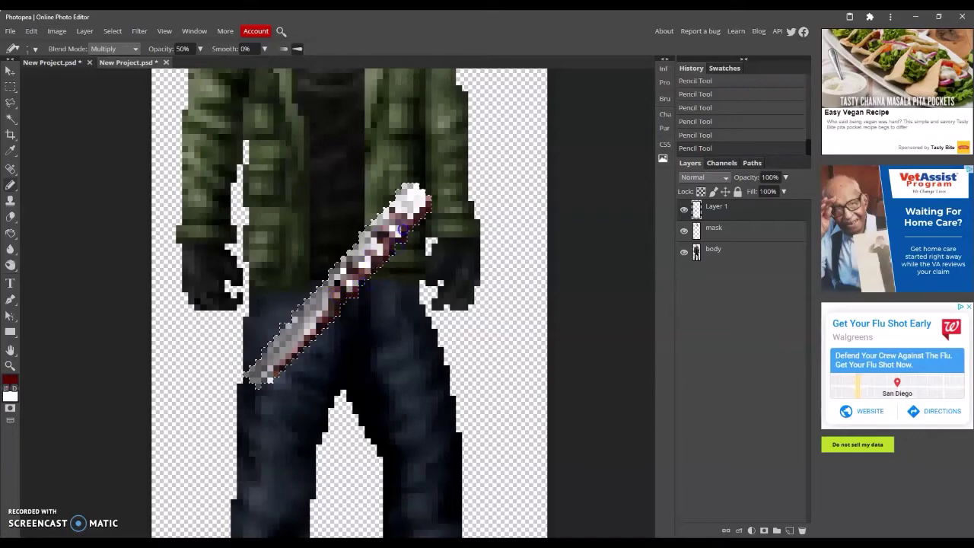
pyautogui.hotkey('ctrl', 'd')
# Lock the body layer and move the machete into the left hand.
pyautogui.press('z')
pyautogui.click(84, 49)
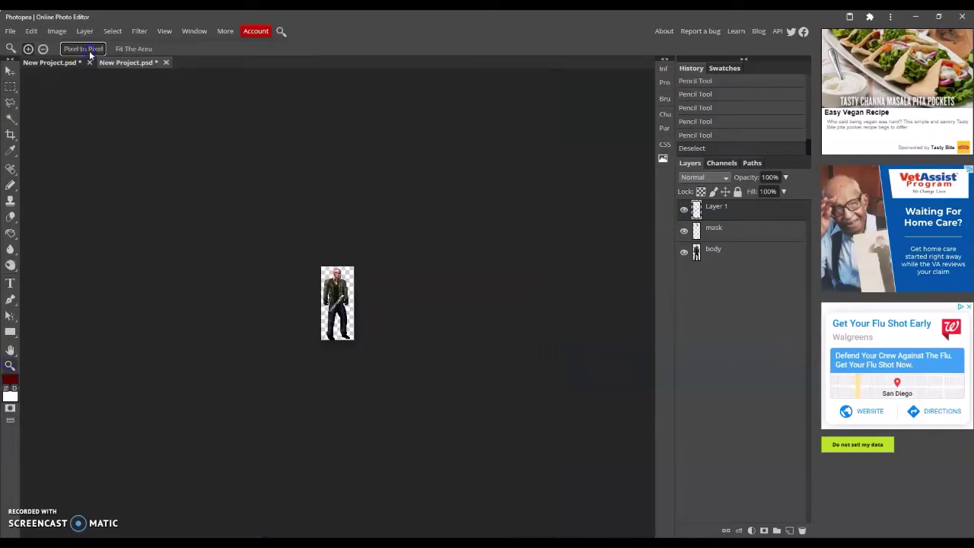
pyautogui.click(11, 71)
pyautogui.click(365, 324)
pyautogui.press('z')
pyautogui.click(342, 305)
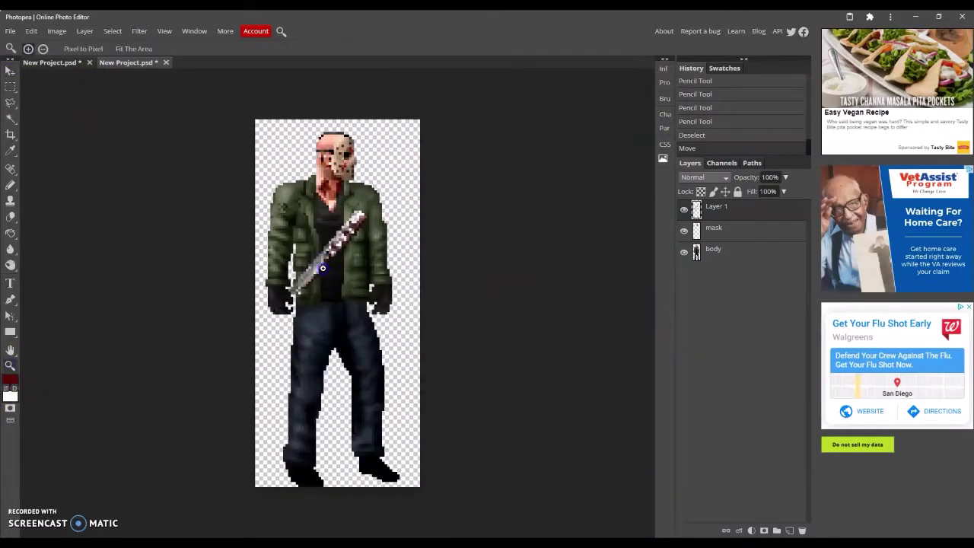
pyautogui.press('v')
pyautogui.click(725, 191)
pyautogui.moveTo(399, 344); pyautogui.dragTo(278, 344)
# Draw a black machete handle with a 100%-opacity pencil.
pyautogui.click(9, 379)
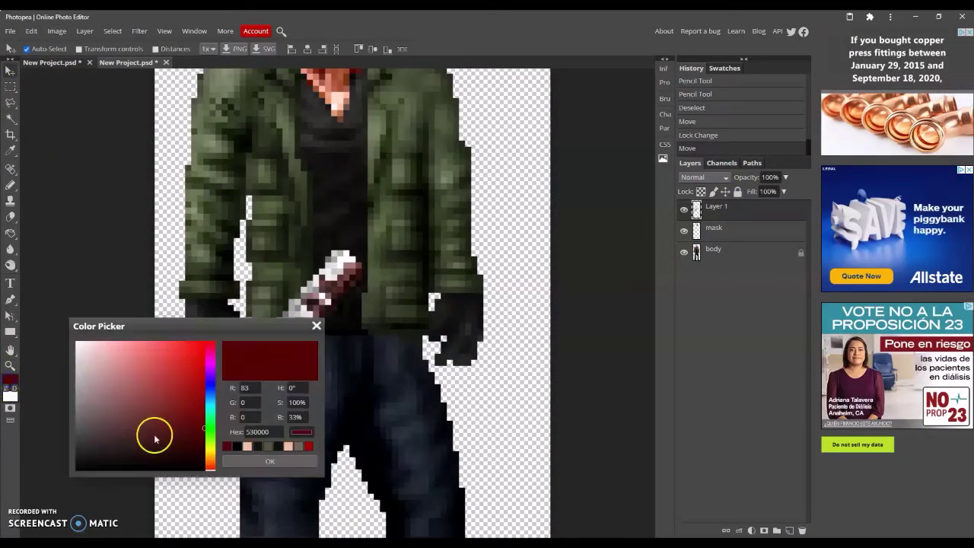
pyautogui.click(83, 464)
pyautogui.press('Return')
pyautogui.press('b')
pyautogui.press('0')
pyautogui.click(190, 485)
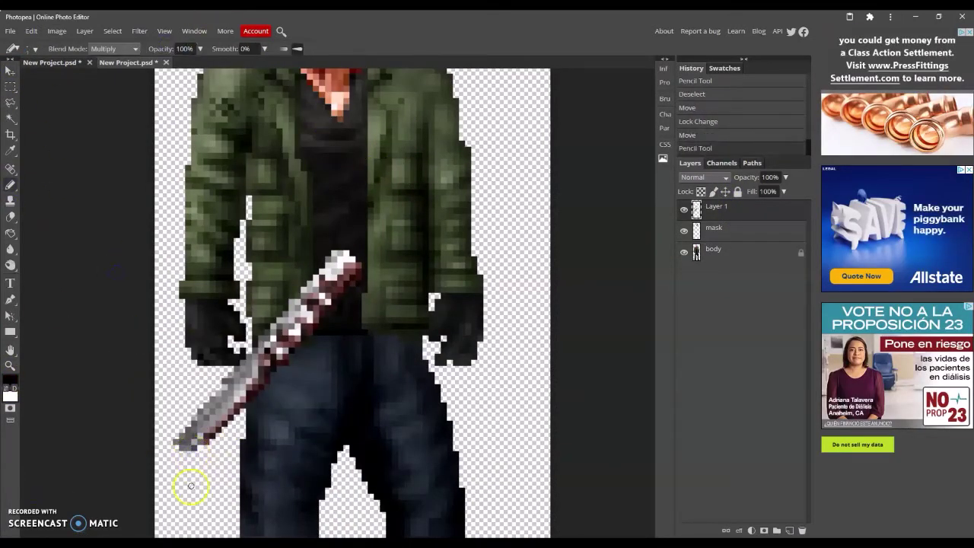
pyautogui.moveTo(179, 448); pyautogui.dragTo(181, 457)
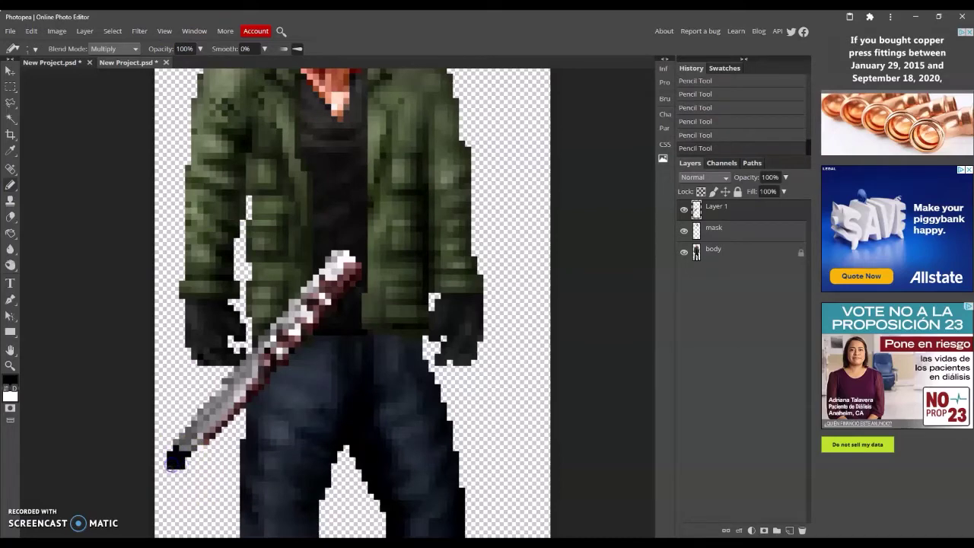
pyautogui.click(170, 471)
pyautogui.scroll(-1, 167, 449)
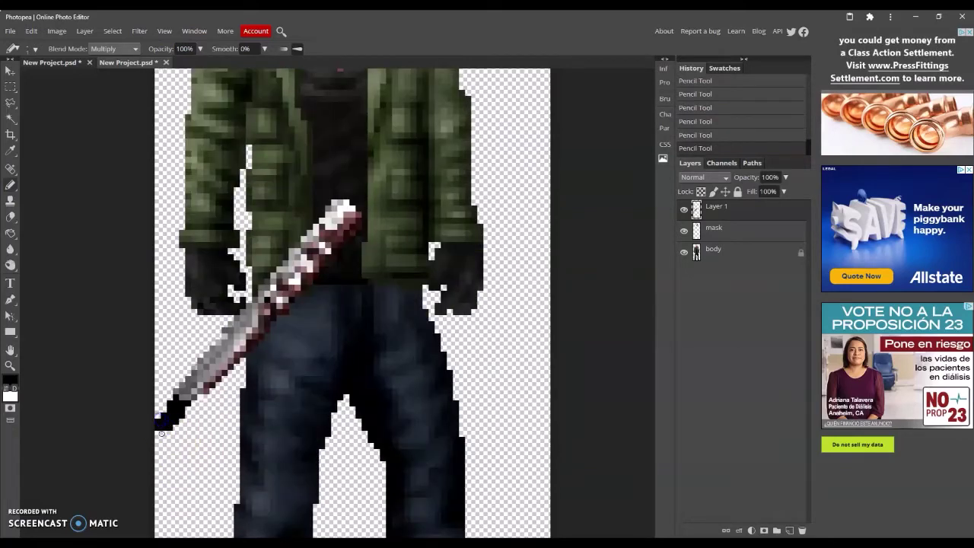
pyautogui.moveTo(161, 432); pyautogui.dragTo(173, 427)
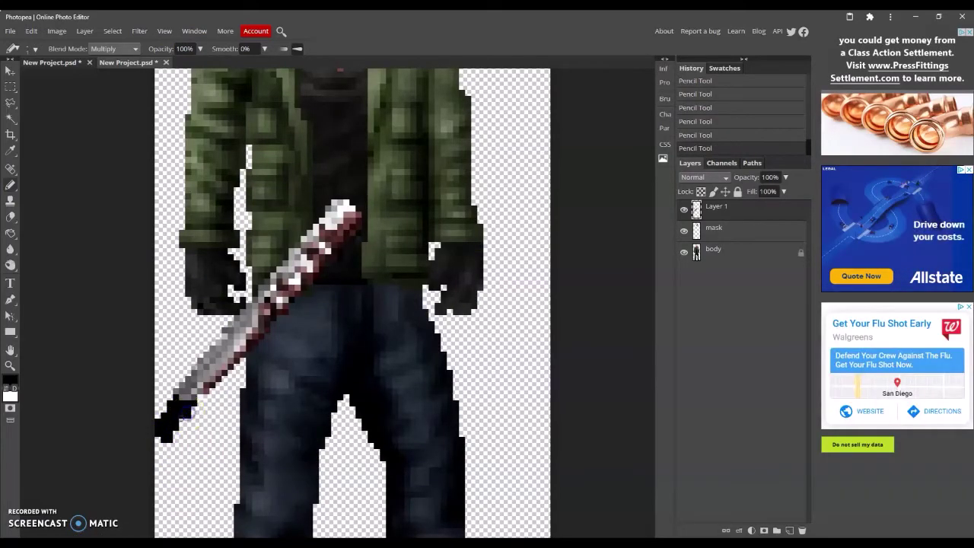
# Move the machete up and right and set Layer 1 opacity to 50%.
pyautogui.press('v')
pyautogui.moveTo(226, 330); pyautogui.dragTo(277, 220)
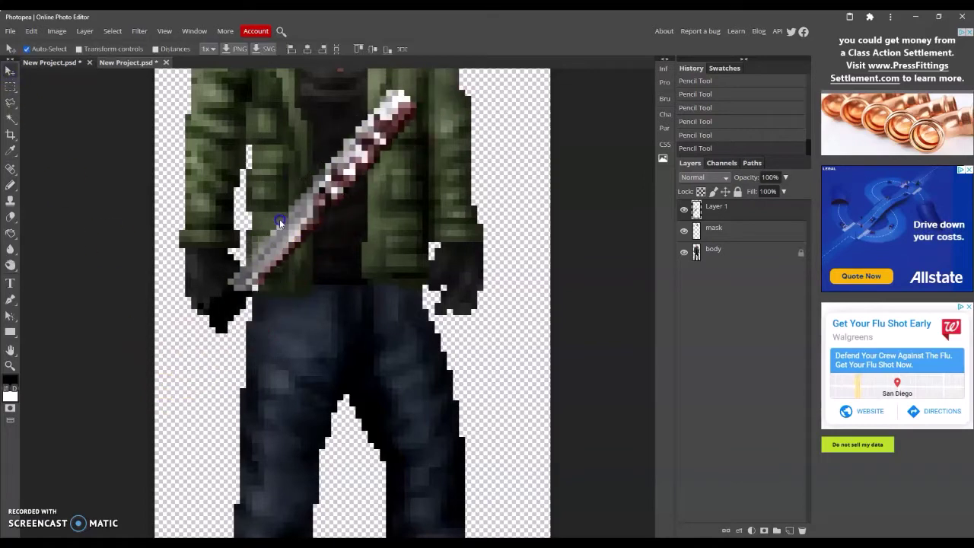
pyautogui.write('50')
pyautogui.press('Return')
# Erase machete pixels over the glove and restore Layer 1 to 100% opacity.
pyautogui.hotkey('ctrl', 'd')
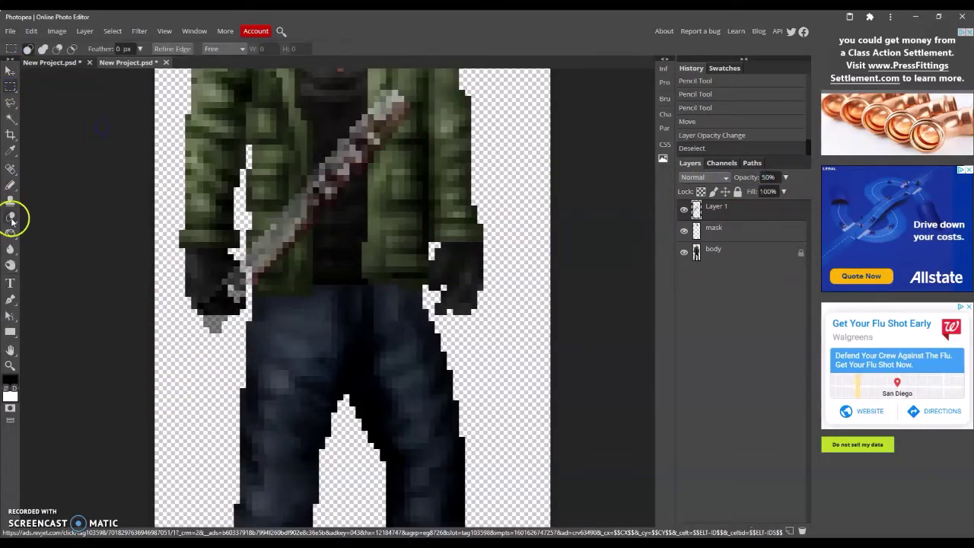
pyautogui.click(11, 216)
pyautogui.click(240, 286)
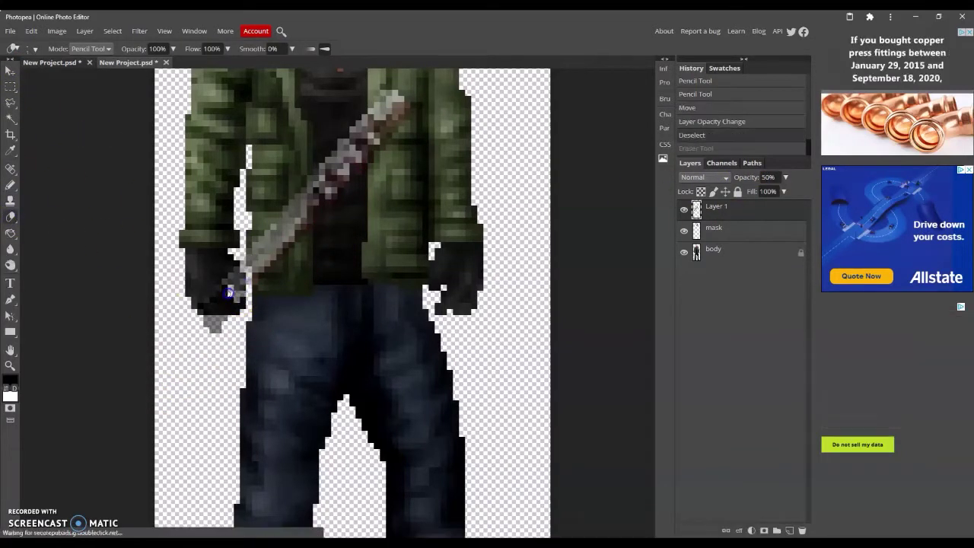
pyautogui.click(770, 177)
pyautogui.write('100')
pyautogui.click(15, 73)
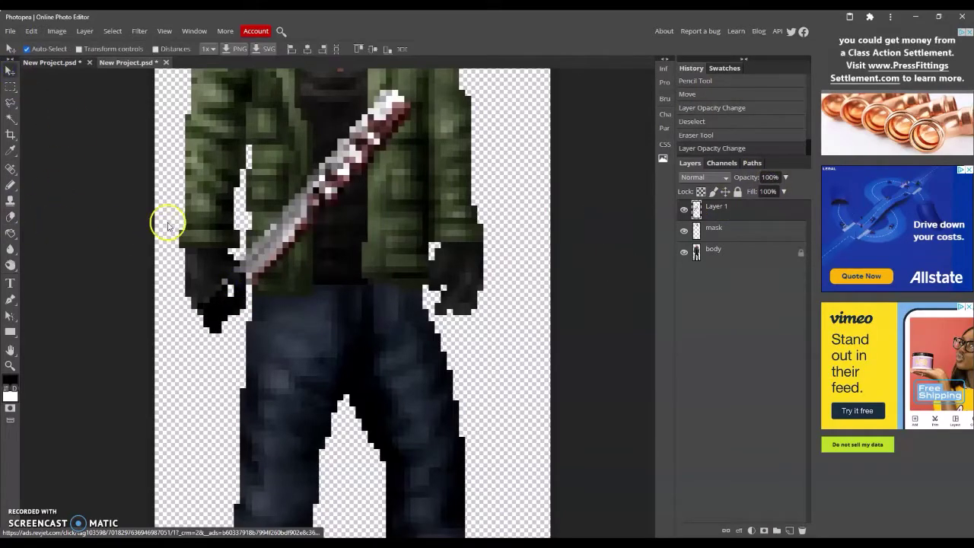
pyautogui.hotkey('ctrl', 'z')
pyautogui.hotkey('ctrl', 'z')
pyautogui.hotkey('ctrl', 'z')
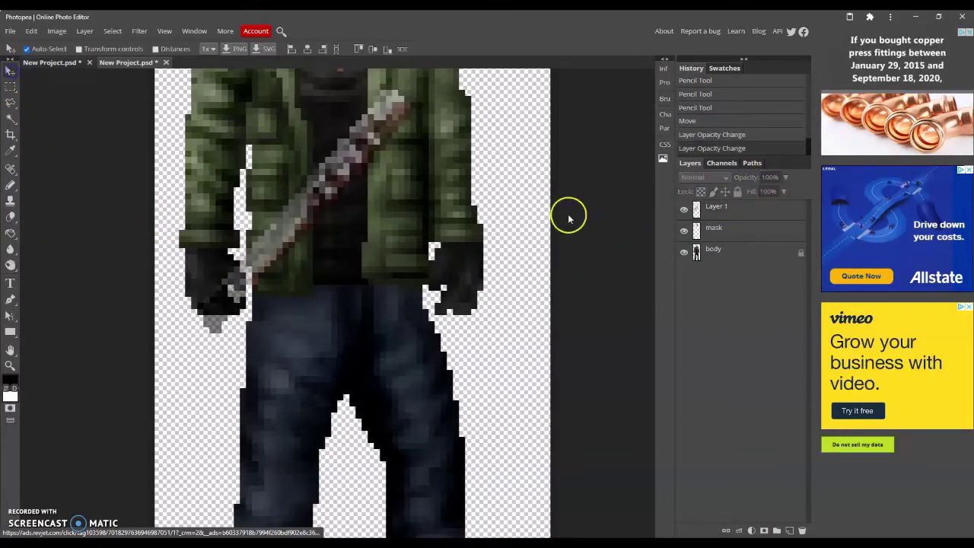
pyautogui.press('Return')
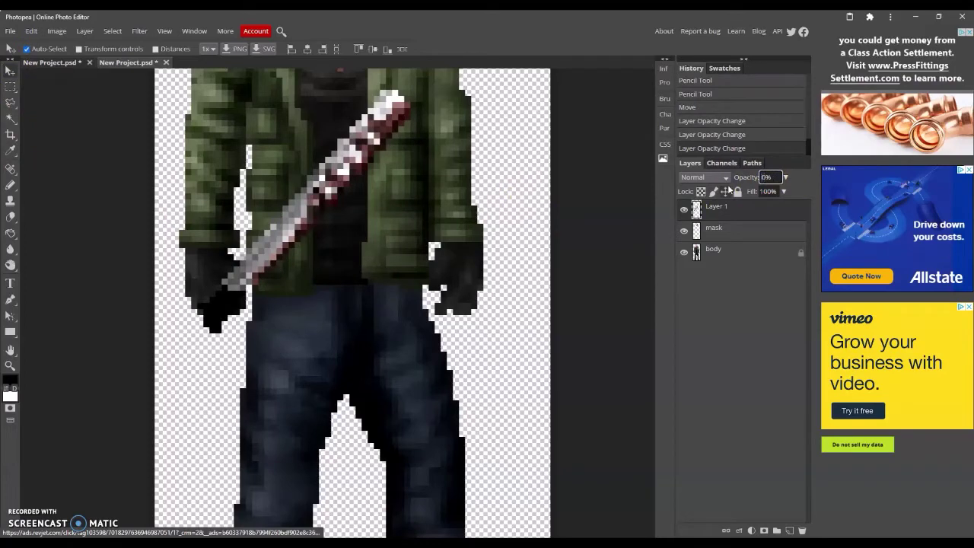
# Erase the remaining machete pixels overlapping the glove and zoom out to the whole sprite.
pyautogui.write('50')
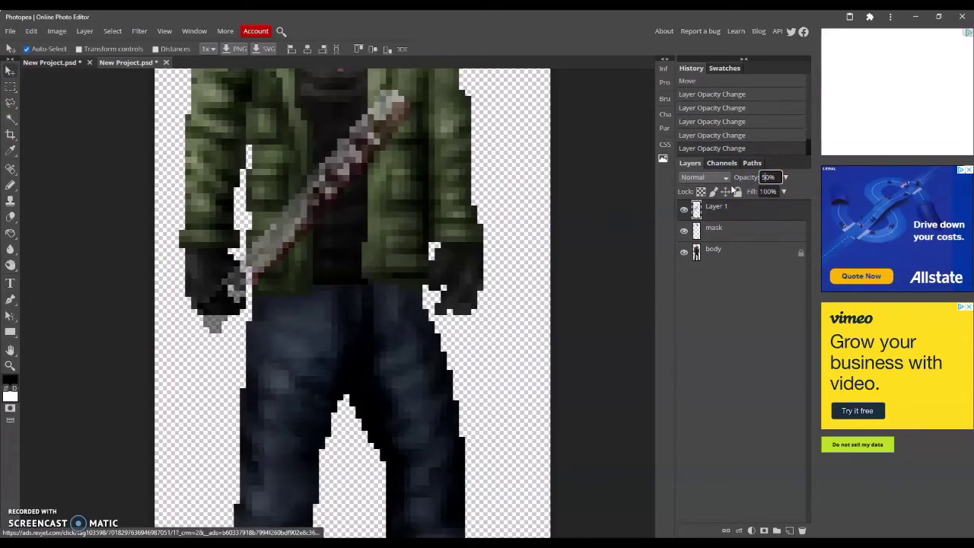
pyautogui.click(10, 217)
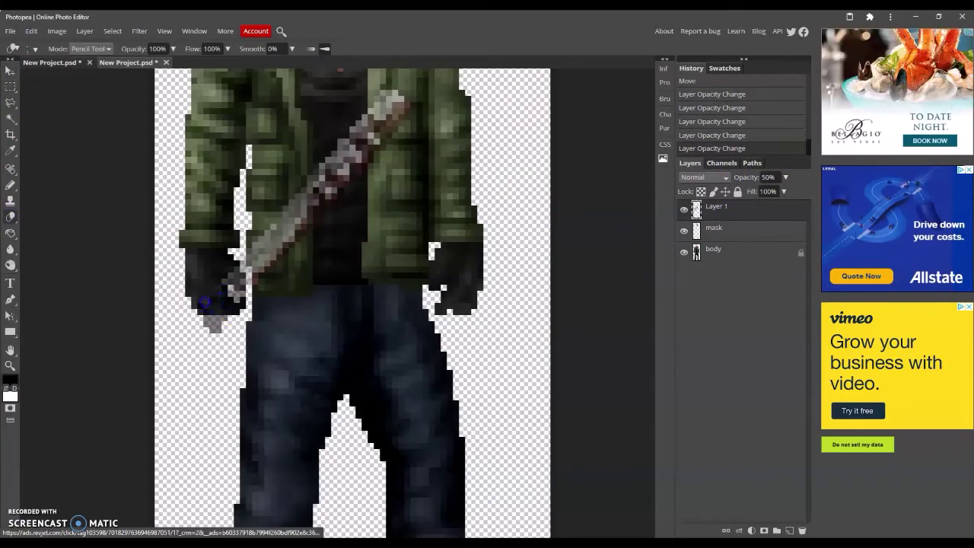
pyautogui.click(241, 301)
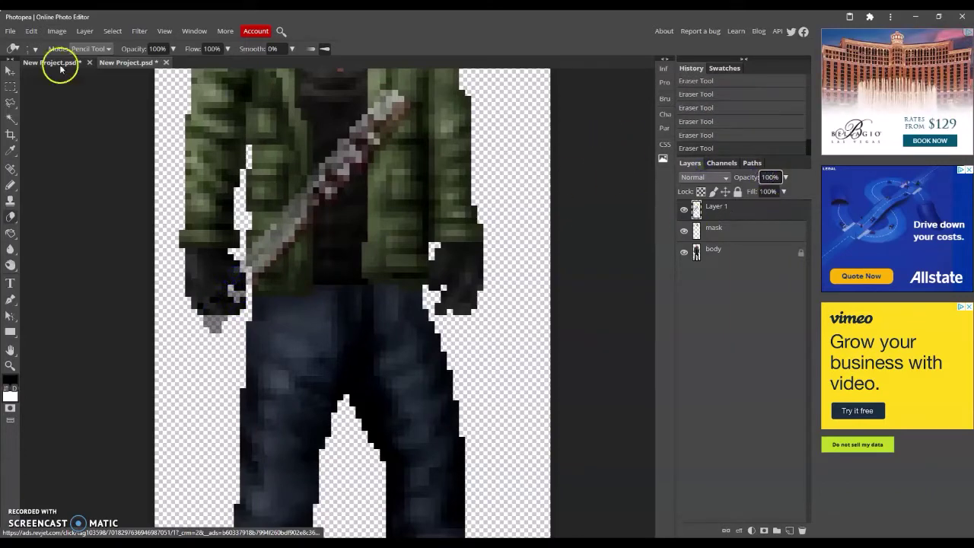
pyautogui.click(10, 365)
pyautogui.click(116, 63)
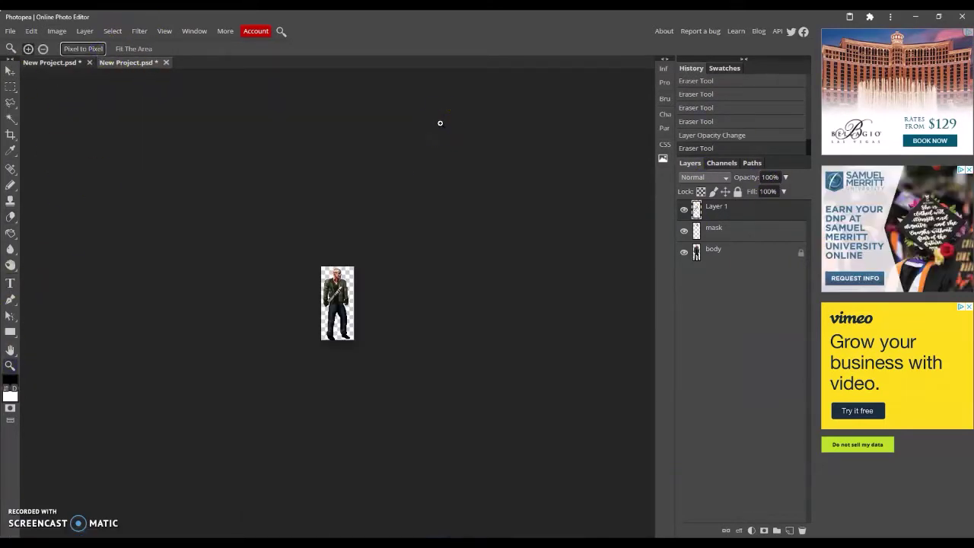
# Trim the empty canvas around the sprite and fit the figure in view.
pyautogui.click(31, 27)
pyautogui.click(171, 194)
pyautogui.hotkey('ctrl', '0')
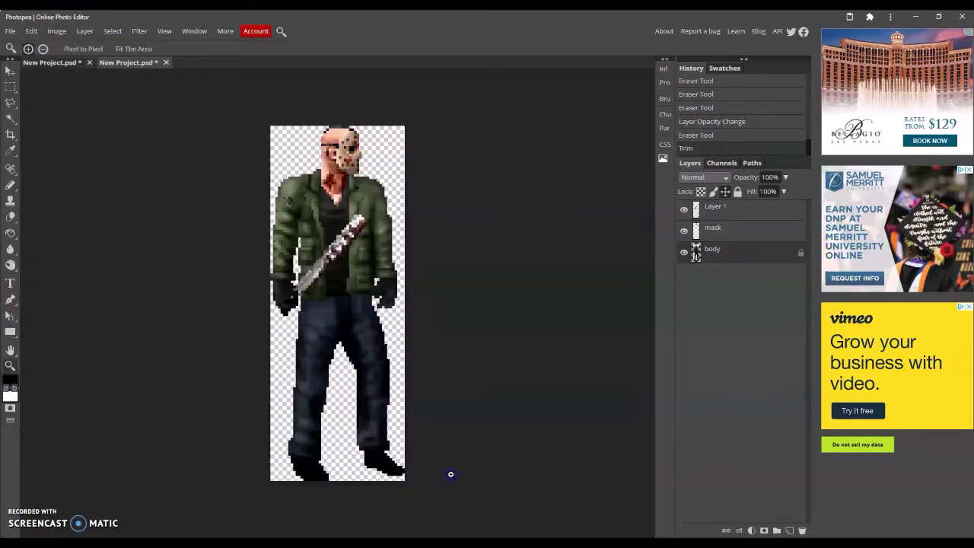
# Dodge shadows on the right boot and set the pencil to Normal blending.
pyautogui.rightClick(11, 264)
pyautogui.press('b')
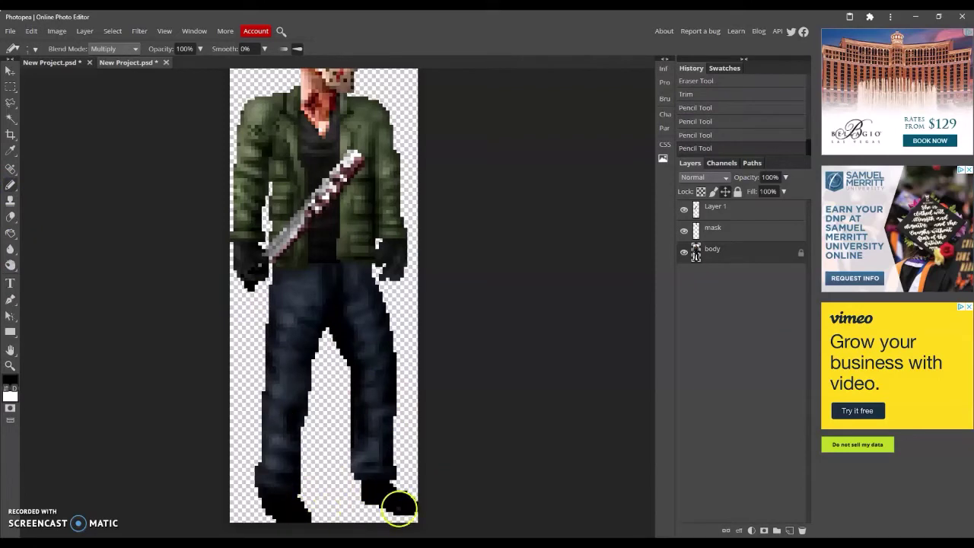
pyautogui.press('o')
pyautogui.click(30, 48)
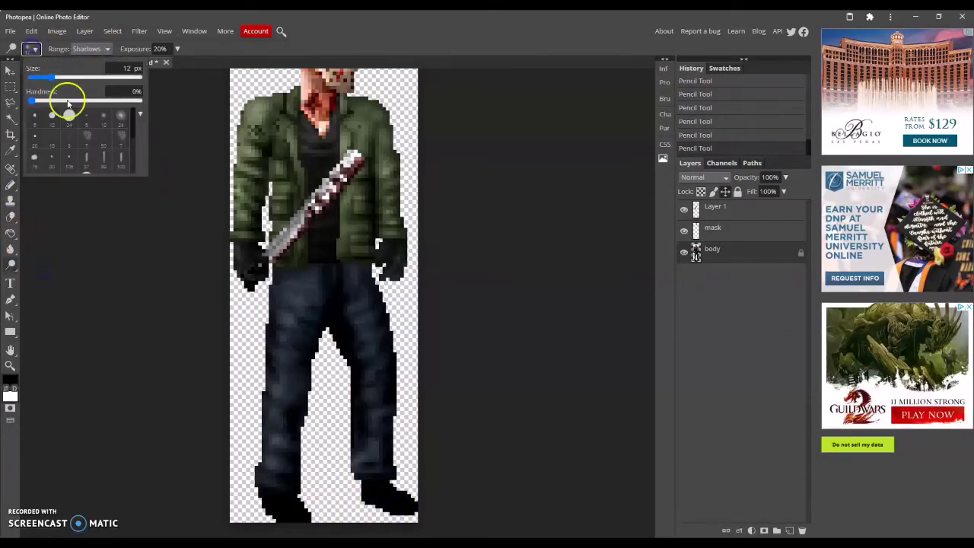
pyautogui.click(405, 502)
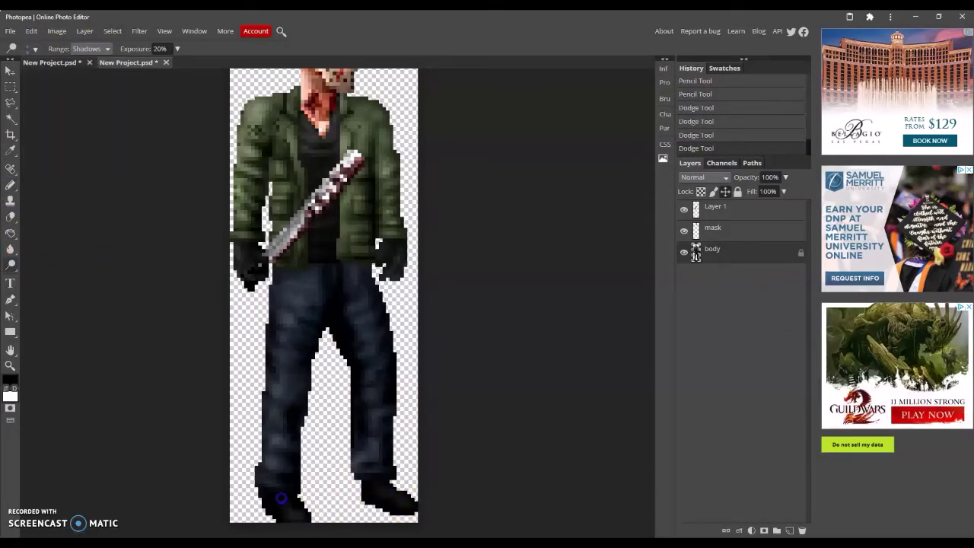
pyautogui.rightClick(11, 264)
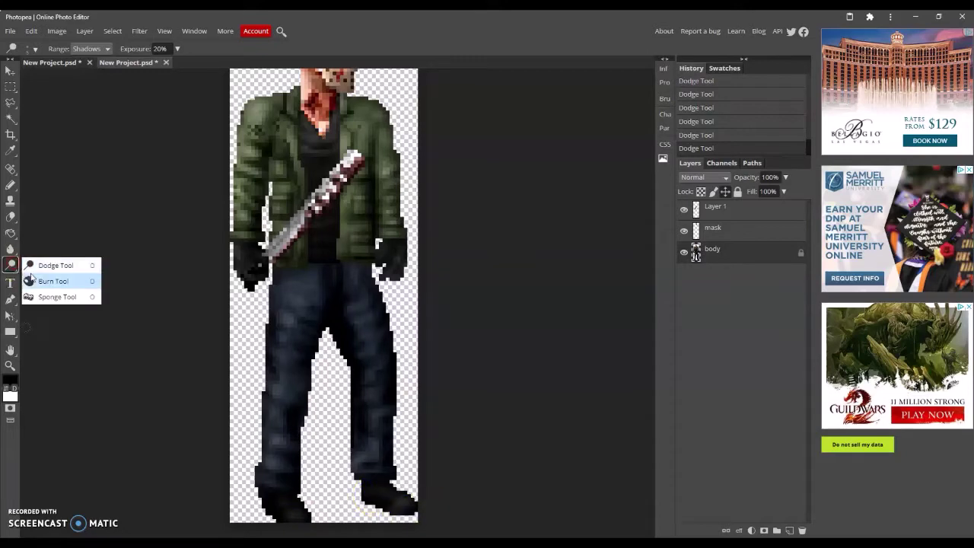
pyautogui.click(47, 280)
pyautogui.press('b')
pyautogui.click(114, 49)
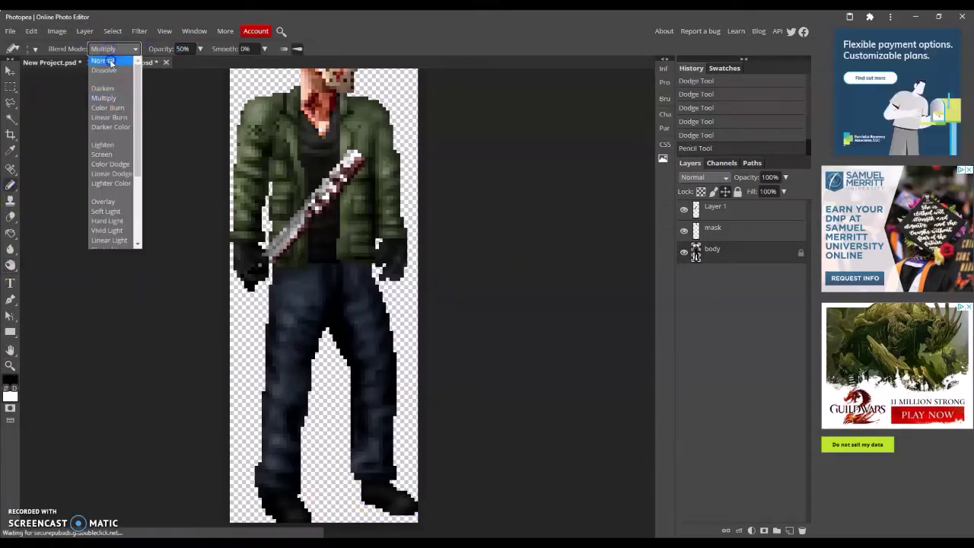
pyautogui.click(377, 481)
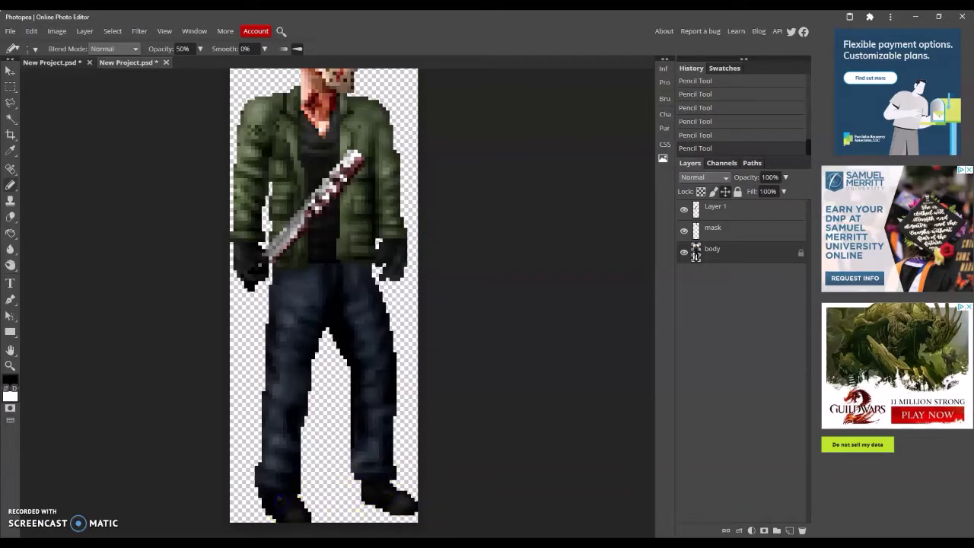
# Compare with the reference photo and dodge shadows on the lower legs.
pyautogui.press('z')
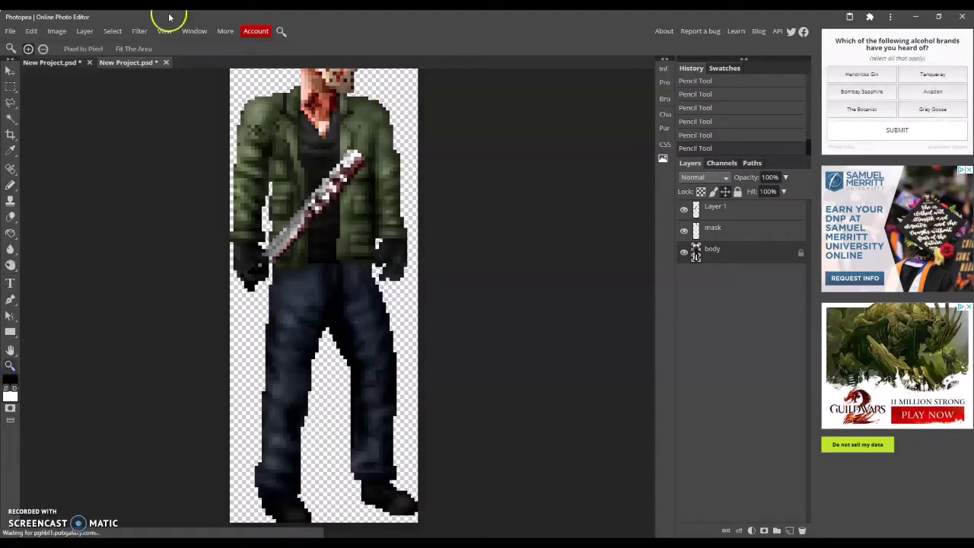
pyautogui.scroll(-5, 218, 168)
pyautogui.scroll(4, 417, 352)
pyautogui.click(129, 62)
pyautogui.click(51, 63)
pyautogui.click(129, 62)
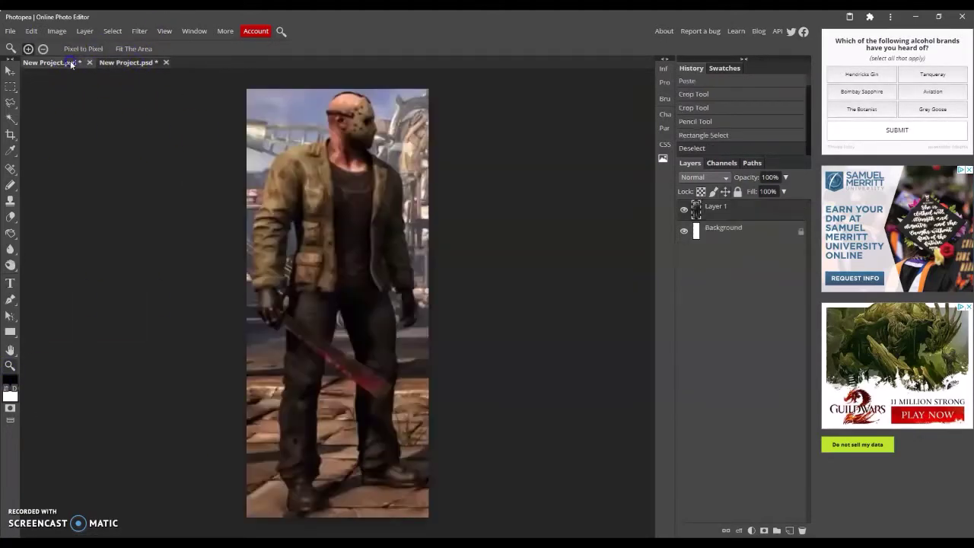
pyautogui.click(52, 63)
pyautogui.click(10, 264)
pyautogui.click(327, 450)
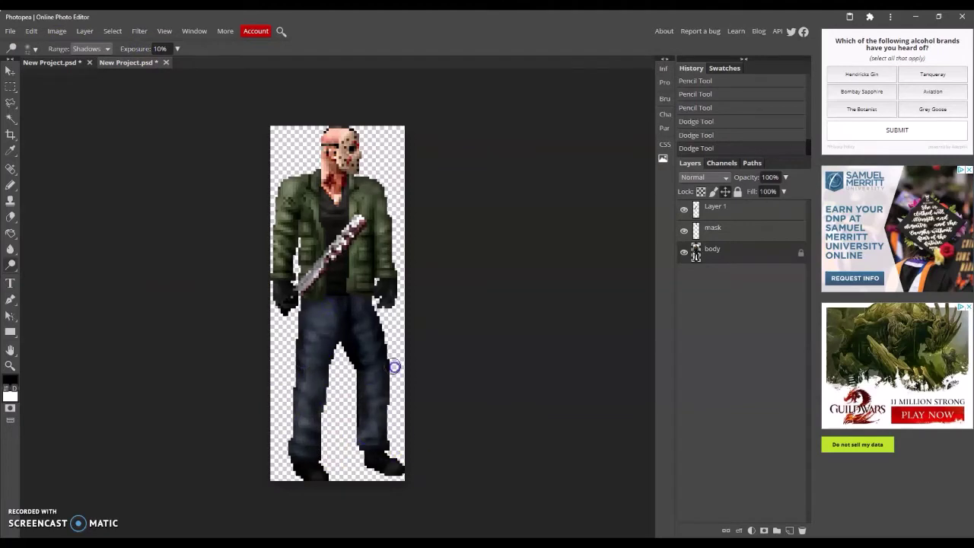
# Burn the jeans' highlights with the Burn tool set to Highlights range.
pyautogui.hotkey('shift', 'o')
pyautogui.click(91, 47)
pyautogui.click(107, 69)
pyautogui.click(346, 350)
pyautogui.click(349, 366)
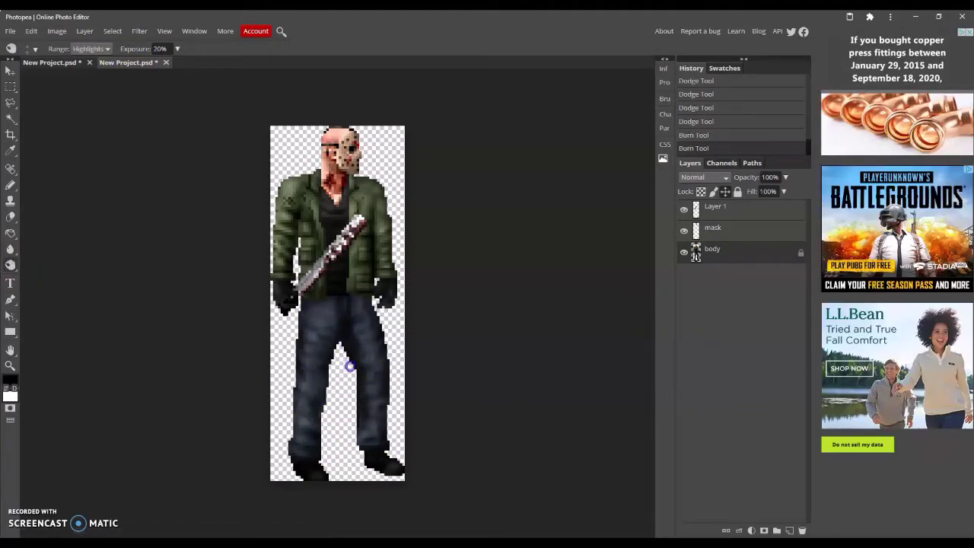
# Pick a new drawing colour and add a new empty Layer 2.
pyautogui.click(10, 382)
pyautogui.click(148, 452)
pyautogui.press('Escape')
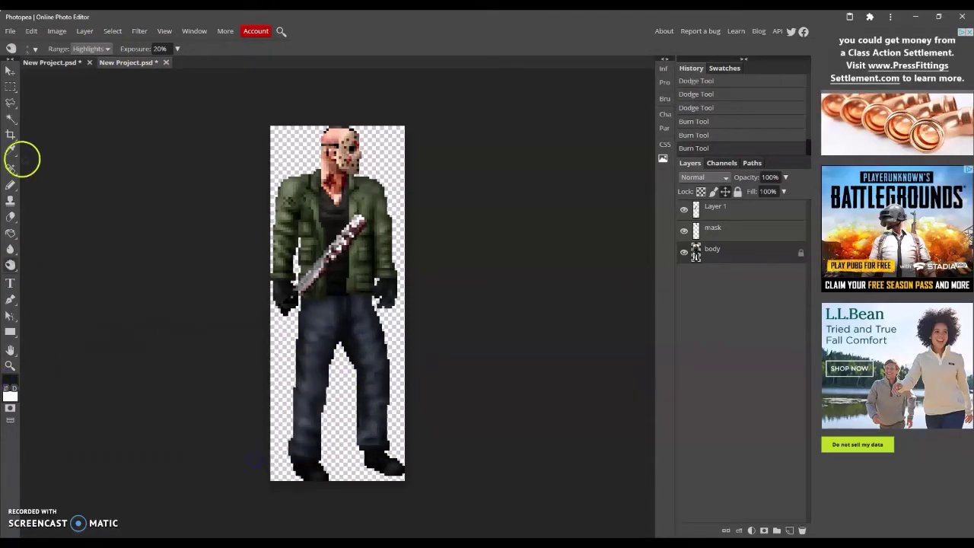
pyautogui.click(10, 185)
pyautogui.click(789, 530)
pyautogui.hotkey('ctrl', 'a')
pyautogui.hotkey('ctrl', 'd')
# Magic-wand select the sprite's jacket and leg areas by colour.
pyautogui.click(10, 118)
pyautogui.click(348, 162)
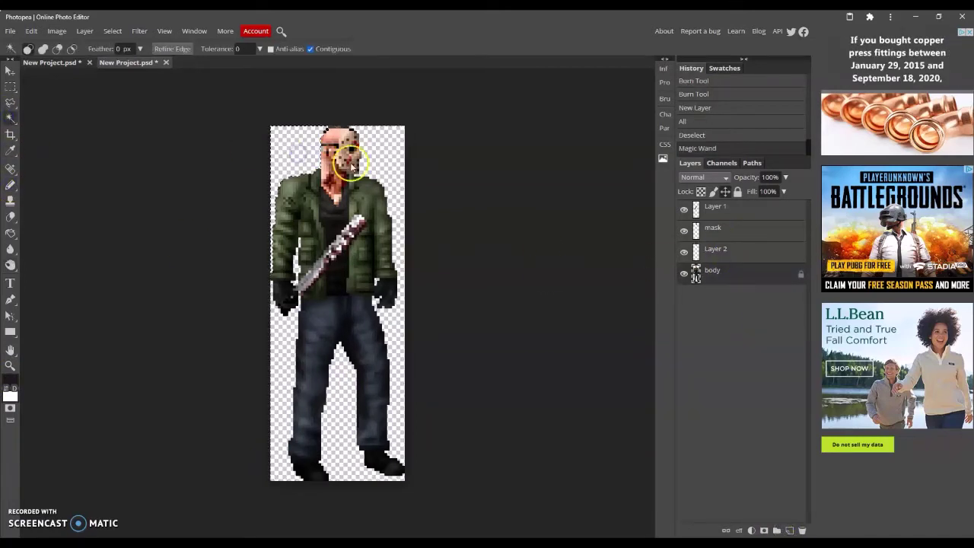
pyautogui.click(305, 342)
pyautogui.click(337, 379)
pyautogui.click(384, 334)
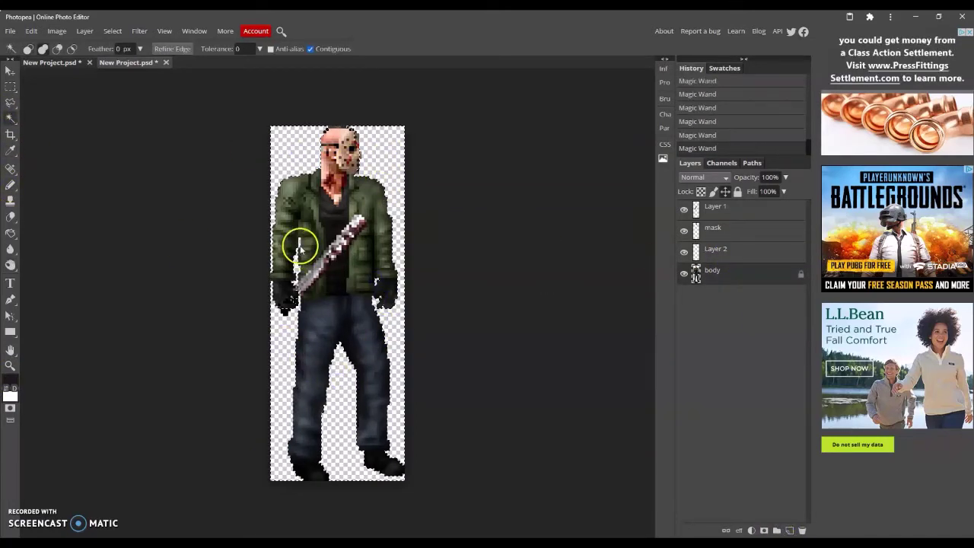
# Make Layer 2 active and set the pencil's size and hardness.
pyautogui.click(726, 251)
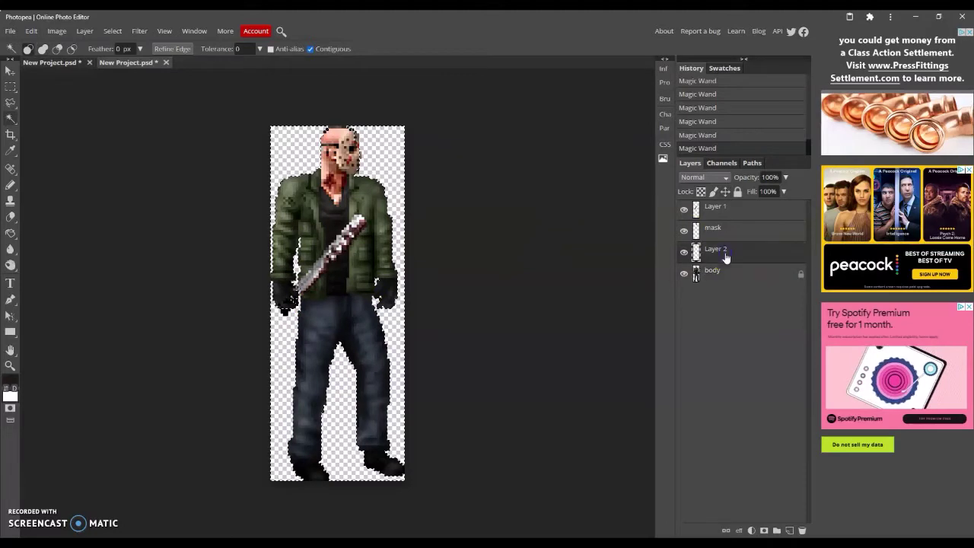
pyautogui.click(10, 185)
pyautogui.click(31, 48)
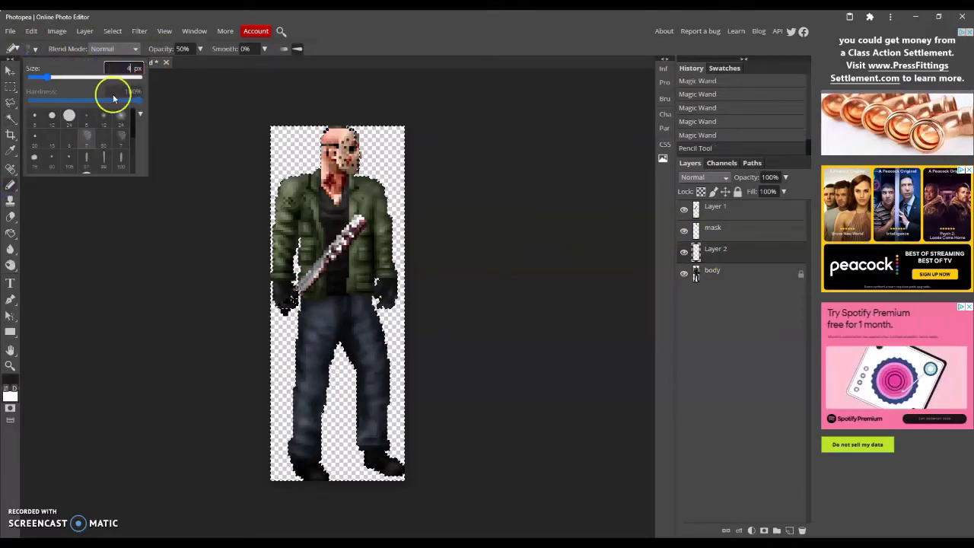
pyautogui.click(174, 113)
pyautogui.hotkey('ctrl', 'z')
pyautogui.click(85, 30)
# Invert the selection and set the pencil opacity to 50.
pyautogui.hotkey('ctrl', 'shift', 'i')
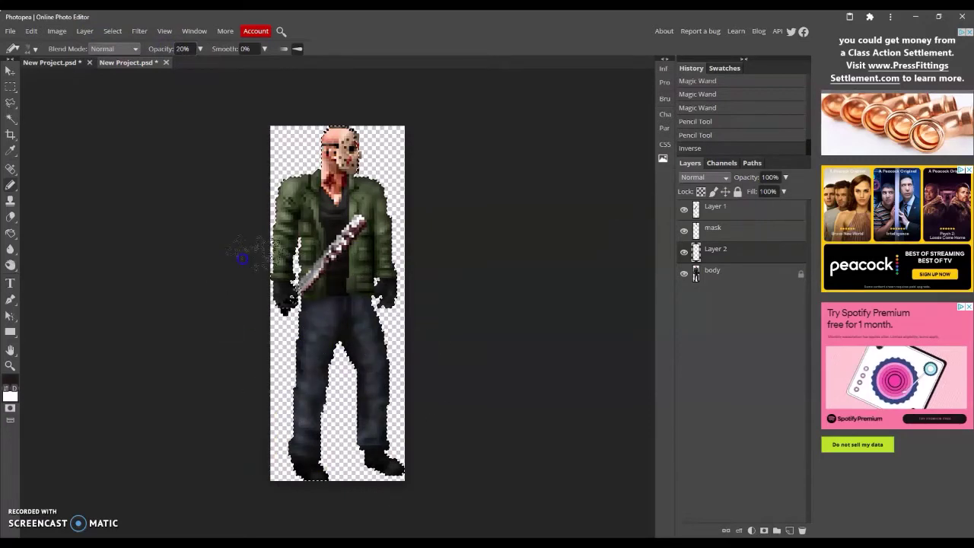
pyautogui.click(405, 384)
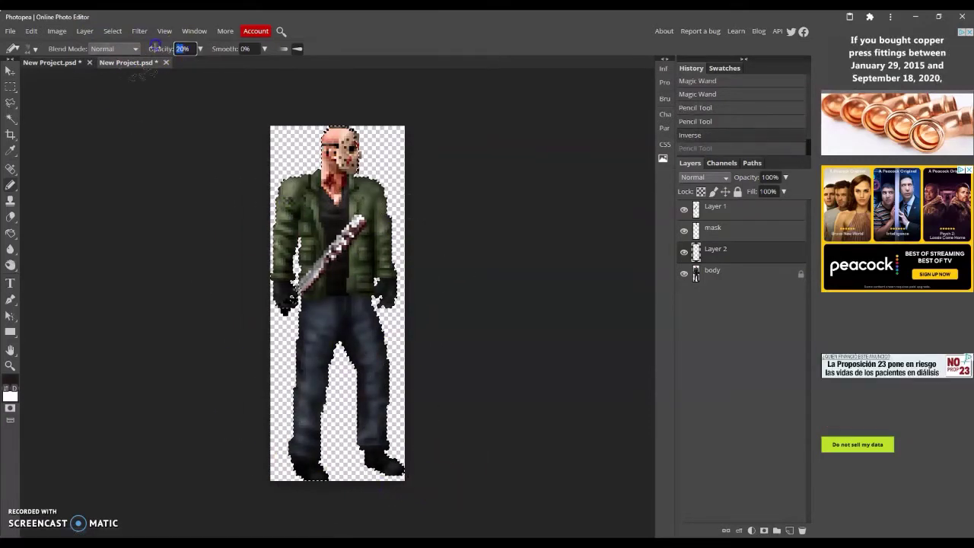
pyautogui.write('50')
pyautogui.click(420, 472)
pyautogui.click(180, 51)
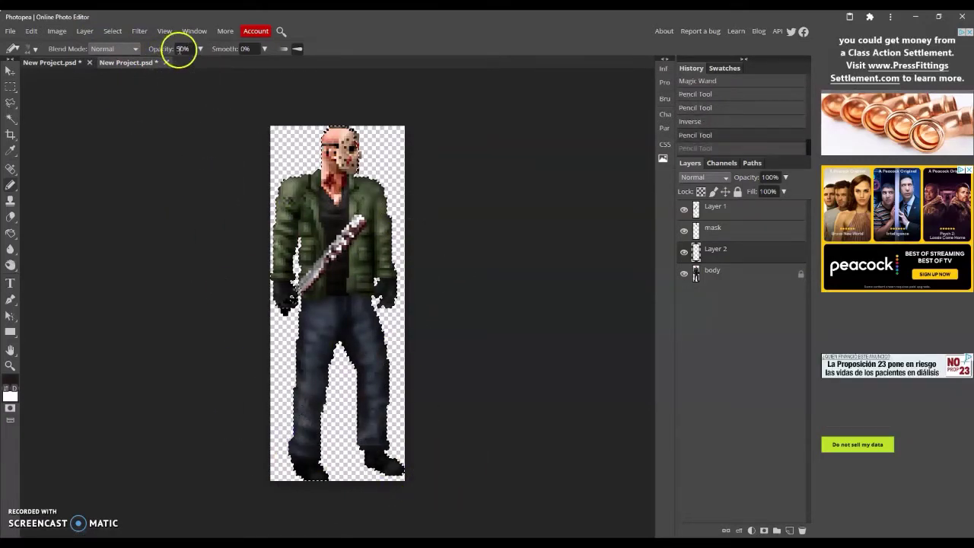
# Try Darken, Linear Burn and Hard Light blending for the pencil.
pyautogui.click(115, 48)
pyautogui.click(106, 83)
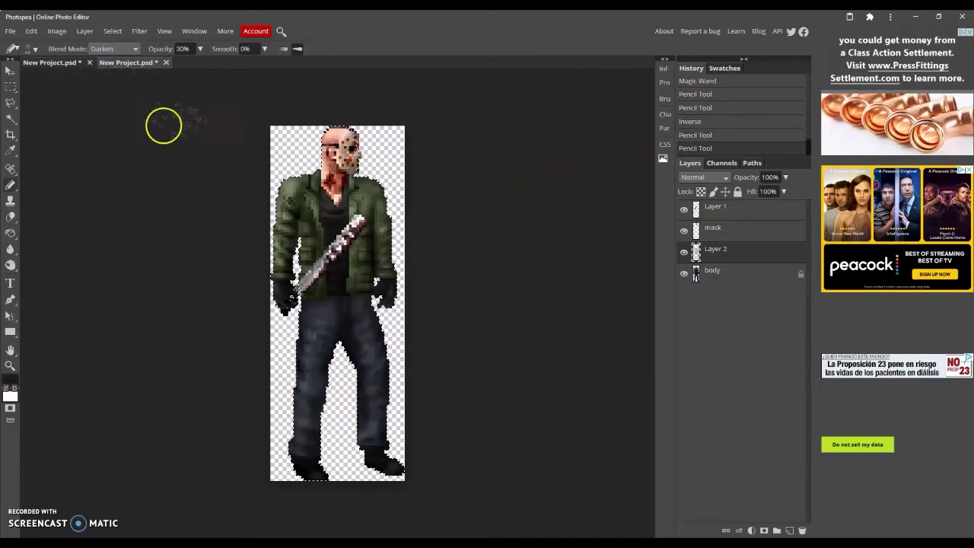
pyautogui.click(114, 48)
pyautogui.click(113, 129)
pyautogui.click(343, 491)
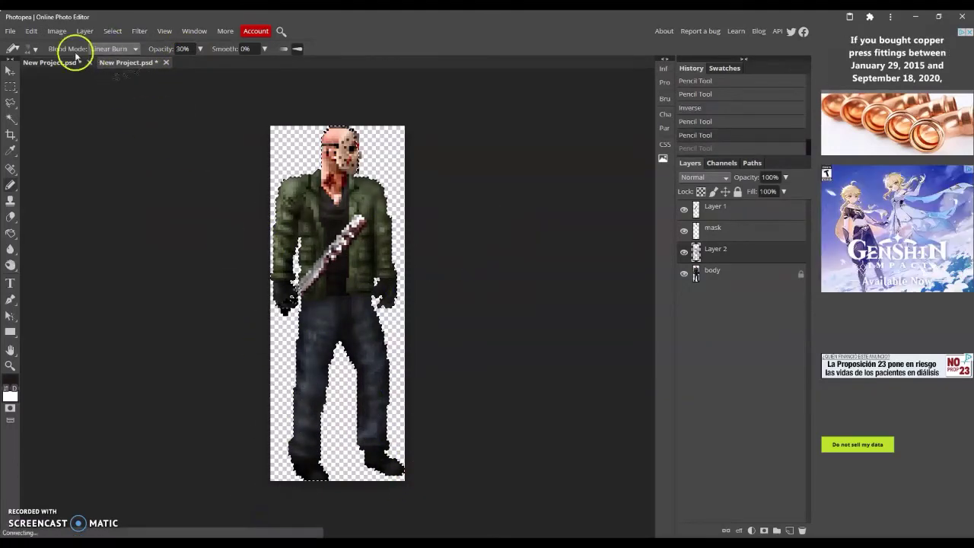
pyautogui.click(110, 49)
pyautogui.click(119, 157)
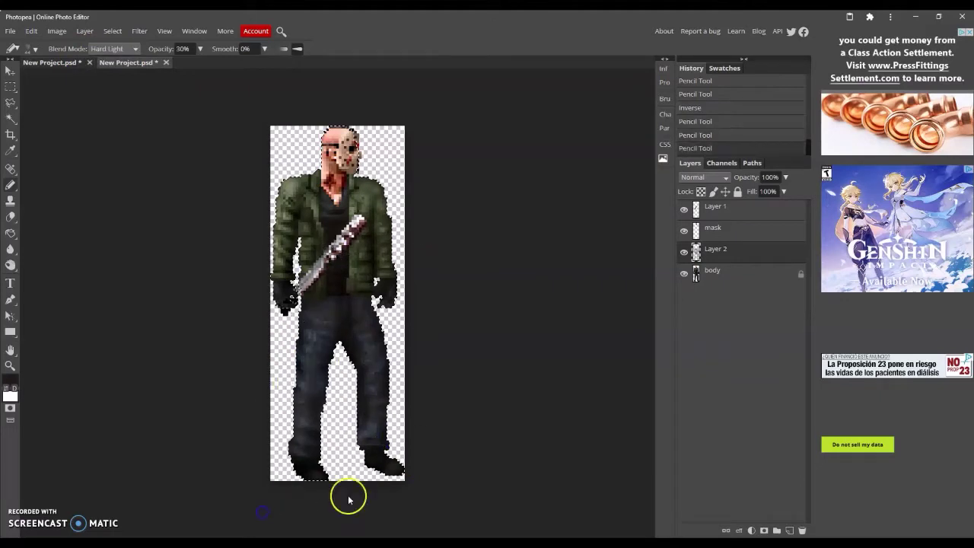
# Cycle Layer 2 through darker blend modes and Color, then return it to Normal.
pyautogui.click(704, 177)
pyautogui.click(698, 245)
pyautogui.click(704, 177)
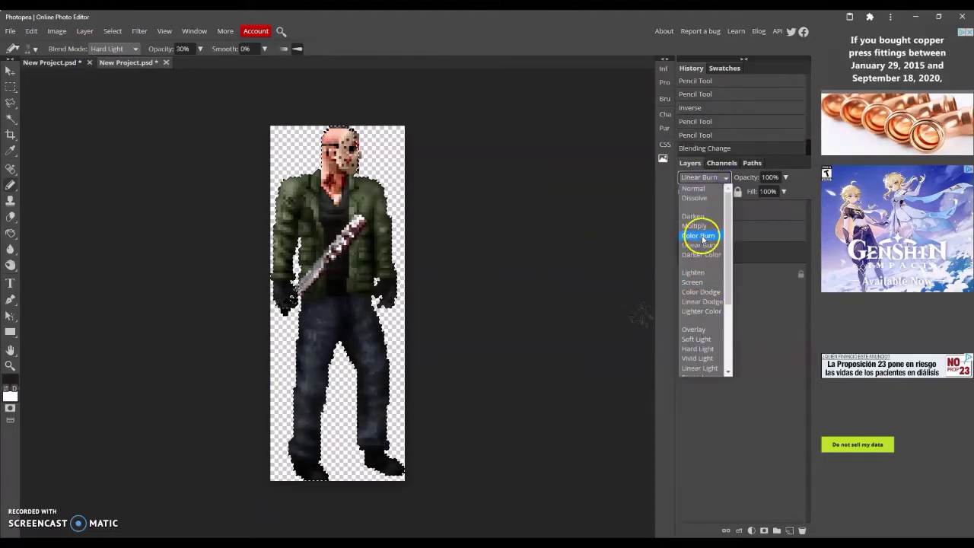
pyautogui.click(702, 238)
pyautogui.click(704, 176)
pyautogui.click(699, 299)
pyautogui.click(704, 177)
pyautogui.scroll(-3, 696, 320)
pyautogui.click(692, 359)
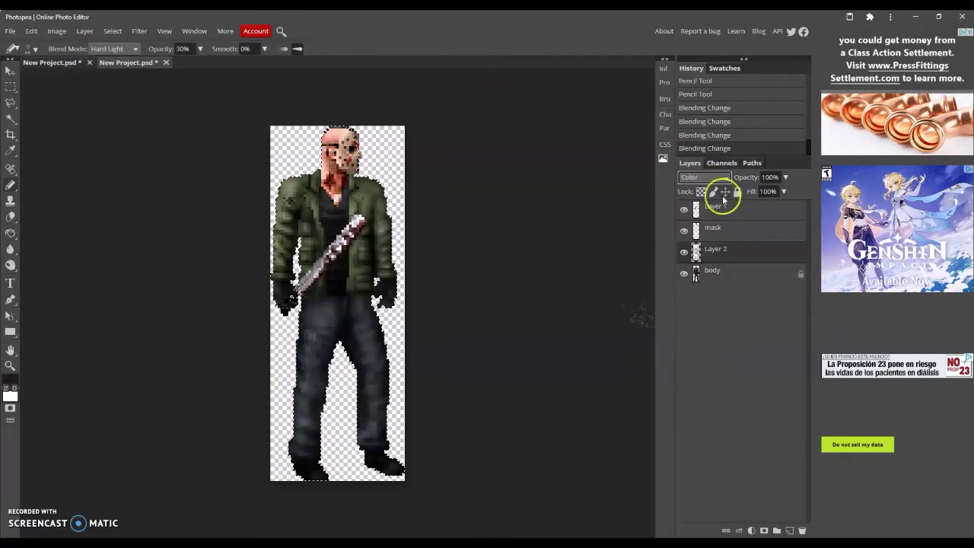
pyautogui.click(704, 177)
# Preview a Levels adjustment and cancel it.
pyautogui.press('v')
pyautogui.hotkey('ctrl', 'l')
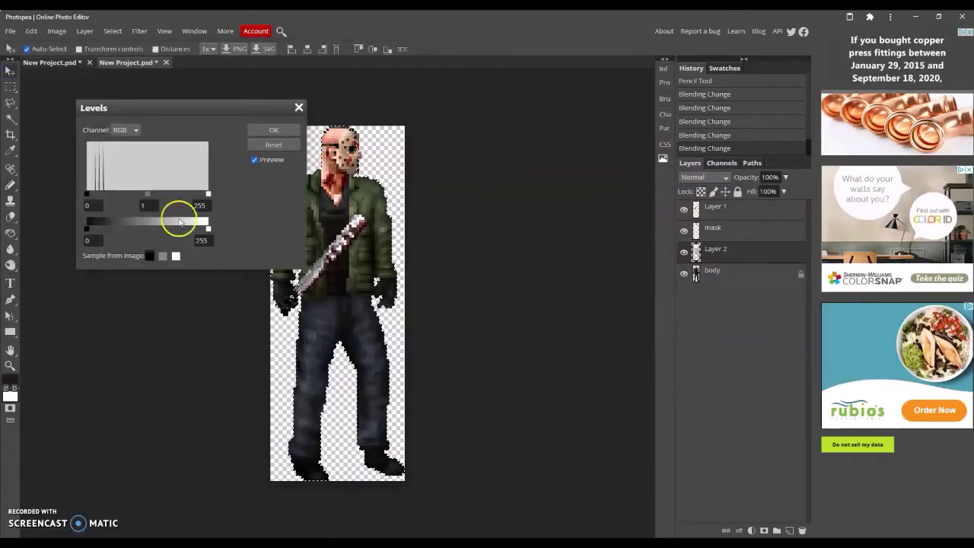
pyautogui.moveTo(147, 194); pyautogui.dragTo(132, 196)
pyautogui.press('Escape')
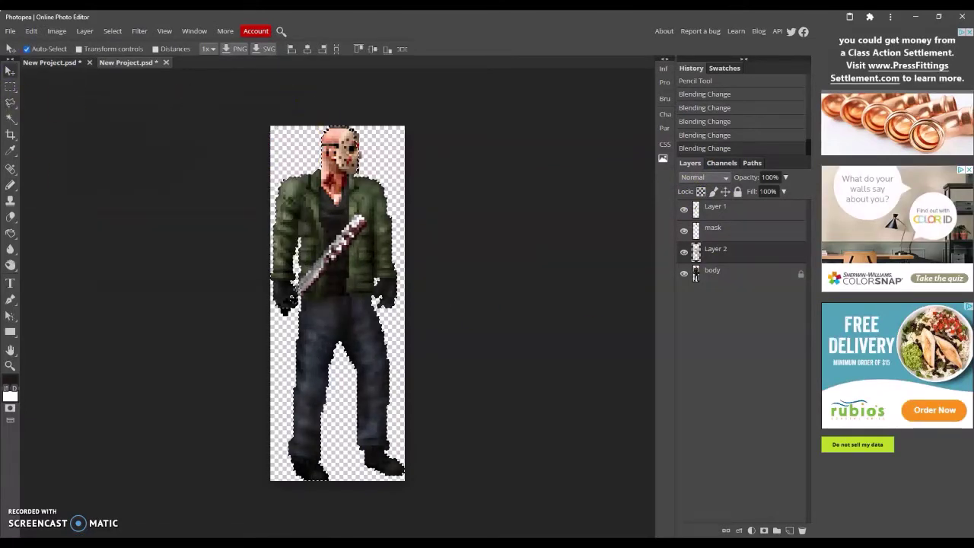
# With the Burn tool and a dark colour, burn trial shadows into the jacket, undoing them.
pyautogui.click(10, 394)
pyautogui.click(10, 264)
pyautogui.click(30, 48)
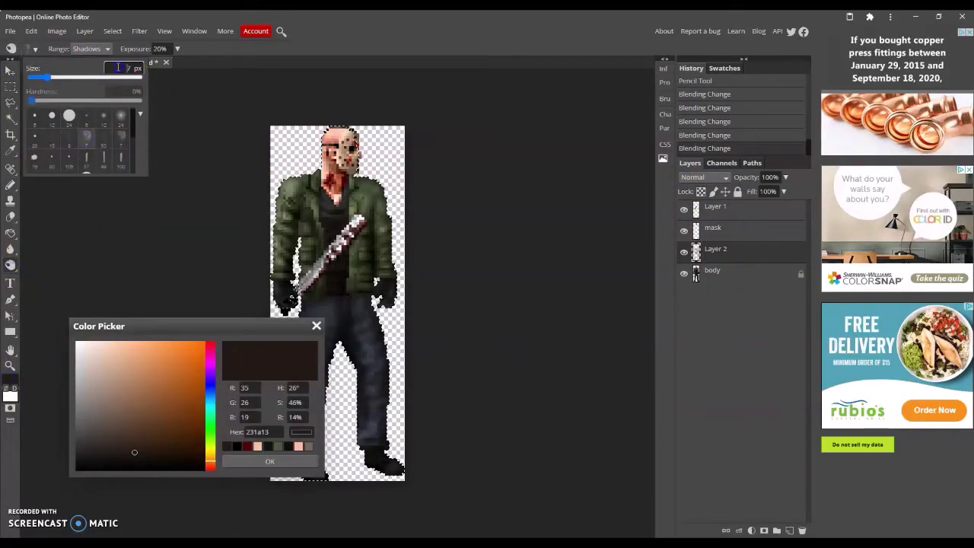
pyautogui.click(253, 457)
pyautogui.click(425, 458)
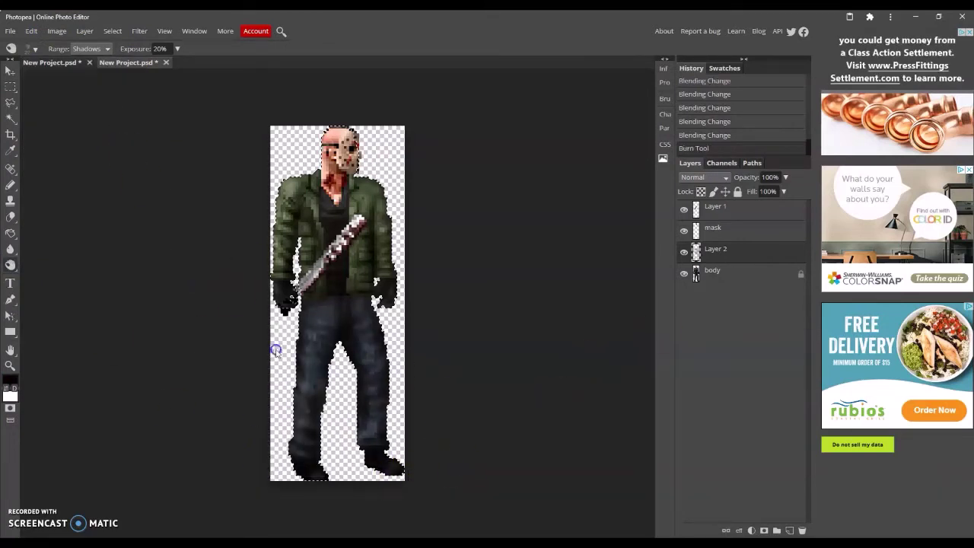
pyautogui.moveTo(275, 350); pyautogui.dragTo(334, 304)
pyautogui.hotkey('ctrl', 'z')
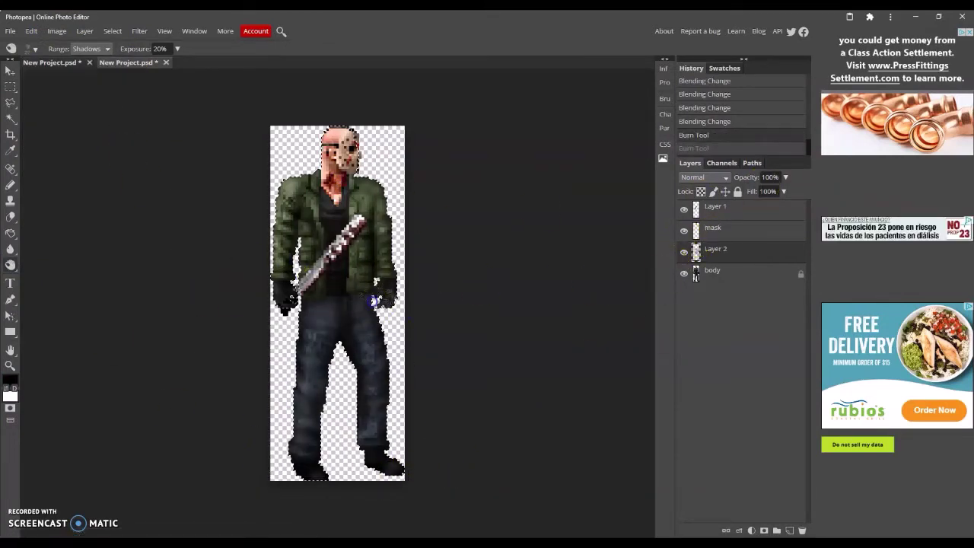
pyautogui.click(305, 275)
pyautogui.click(373, 248)
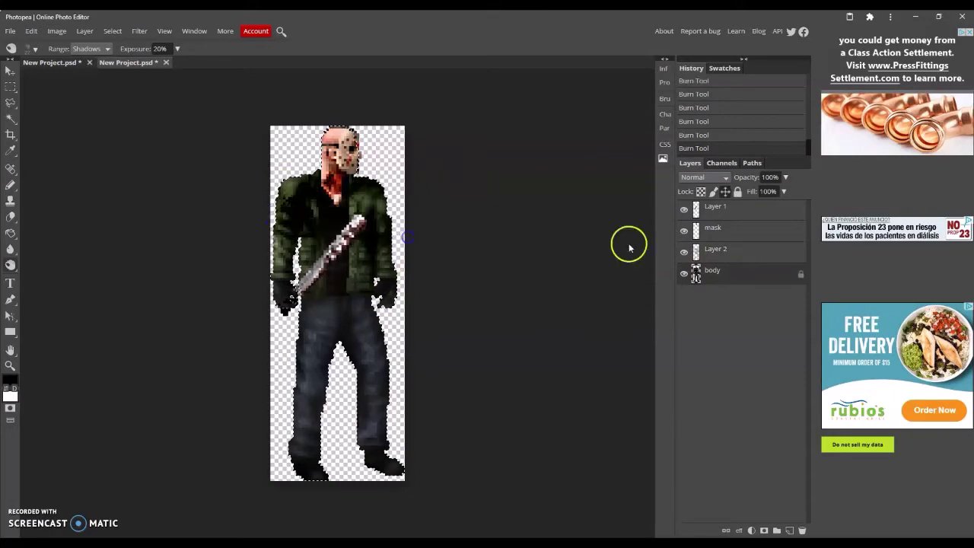
pyautogui.hotkey('ctrl', 'z')
pyautogui.hotkey('ctrl', 'z')
pyautogui.hotkey('ctrl', 'z')
# Lower burn exposure to 5% and deepen shading on the jacket and jeans.
pyautogui.hotkey('ctrl', 'z')
pyautogui.hotkey('ctrl', 'z')
pyautogui.write('10')
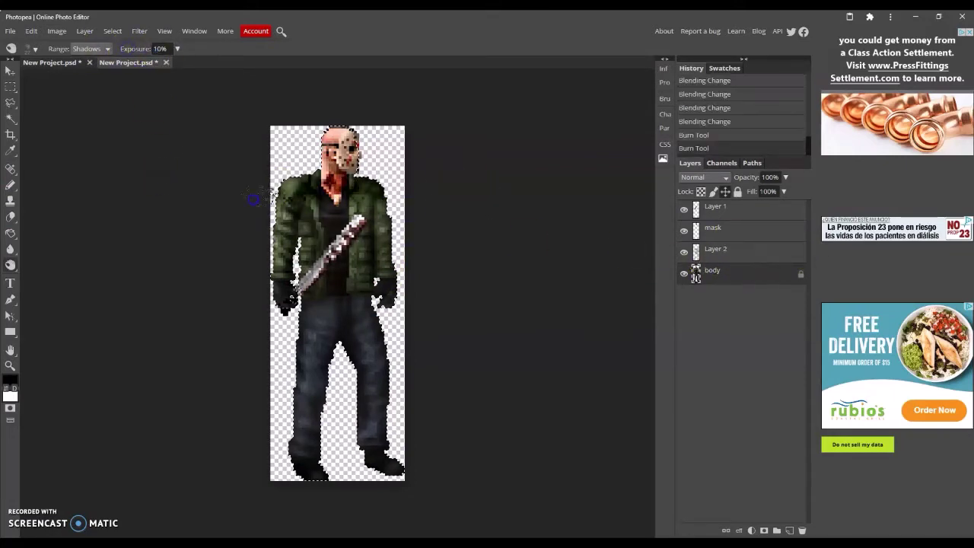
pyautogui.moveTo(320, 183); pyautogui.dragTo(388, 448)
pyautogui.hotkey('ctrl', 'z')
pyautogui.click(39, 50)
pyautogui.click(150, 172)
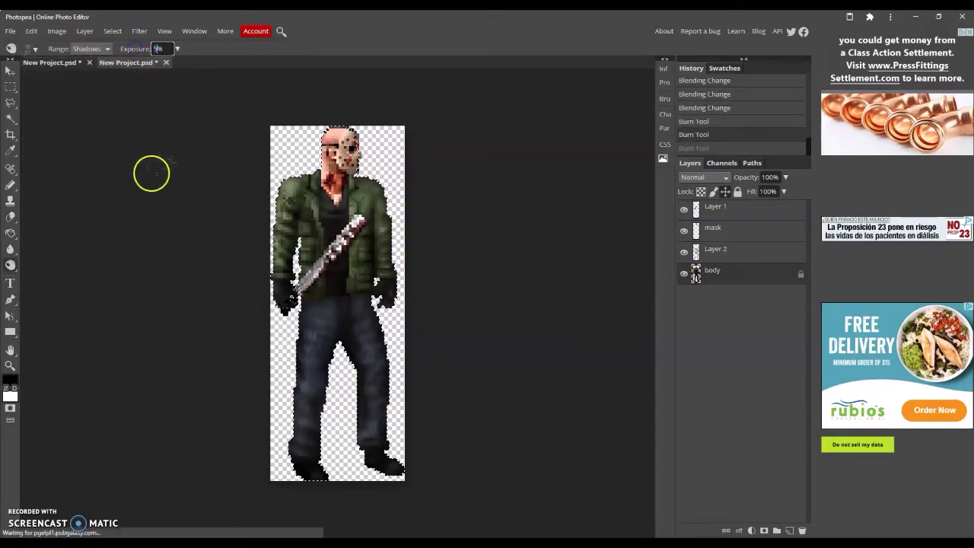
pyautogui.moveTo(287, 198); pyautogui.dragTo(304, 221)
pyautogui.moveTo(357, 205); pyautogui.dragTo(373, 259)
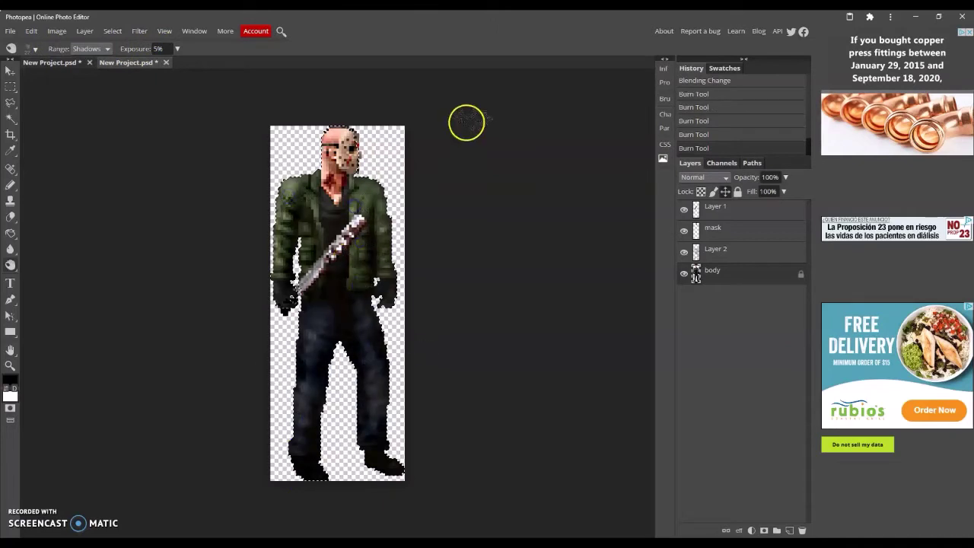
pyautogui.hotkey('alt', ']')
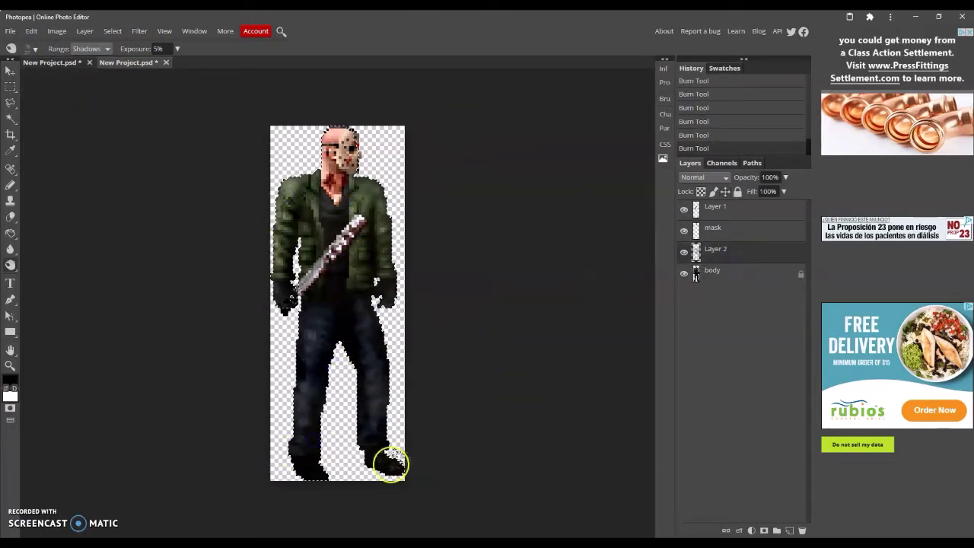
# Trial-delete a strip above the boots, undo it, and hide Layer 2.
pyautogui.click(11, 86)
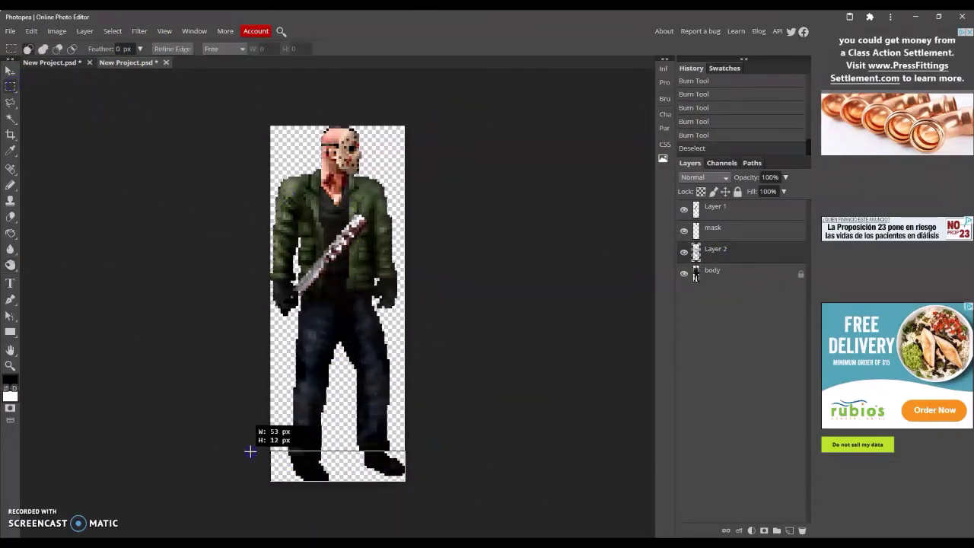
pyautogui.moveTo(250, 449); pyautogui.dragTo(410, 487)
pyautogui.press('Delete')
pyautogui.hotkey('ctrl', 'z')
pyautogui.hotkey('ctrl', 'z')
pyautogui.hotkey('ctrl', 'z')
pyautogui.hotkey('ctrl', 'z')
pyautogui.hotkey('ctrl', 'z')
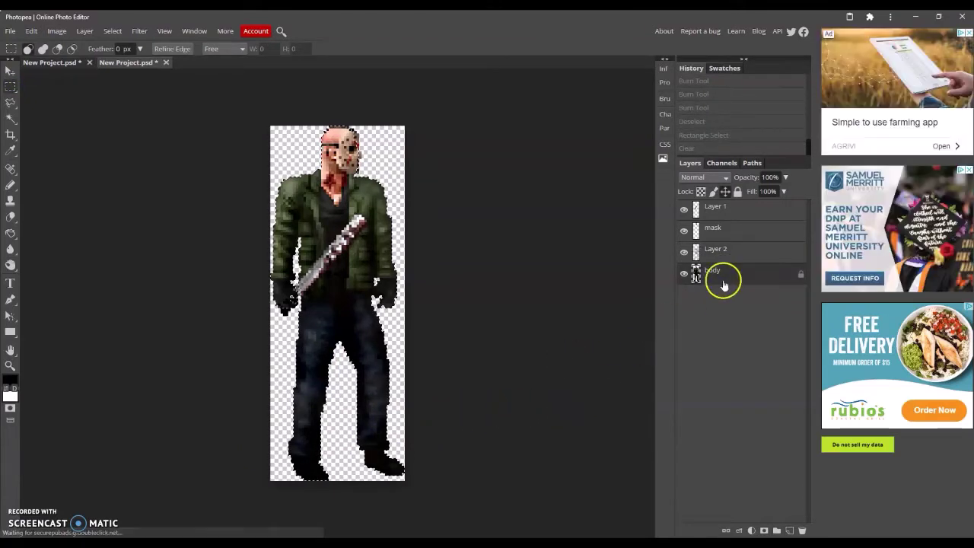
pyautogui.hotkey('ctrl', 'z')
pyautogui.hotkey('ctrl', 'z')
pyautogui.hotkey('ctrl', 'z')
pyautogui.hotkey('ctrl', 'z')
pyautogui.click(684, 254)
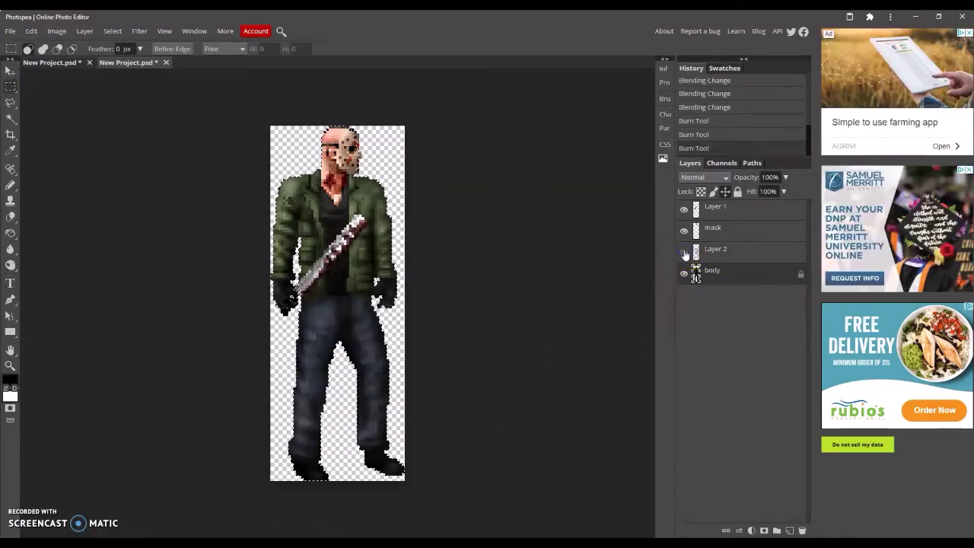
# Burn darker shading down the jeans and lower legs.
pyautogui.click(10, 265)
pyautogui.moveTo(384, 445); pyautogui.dragTo(360, 414)
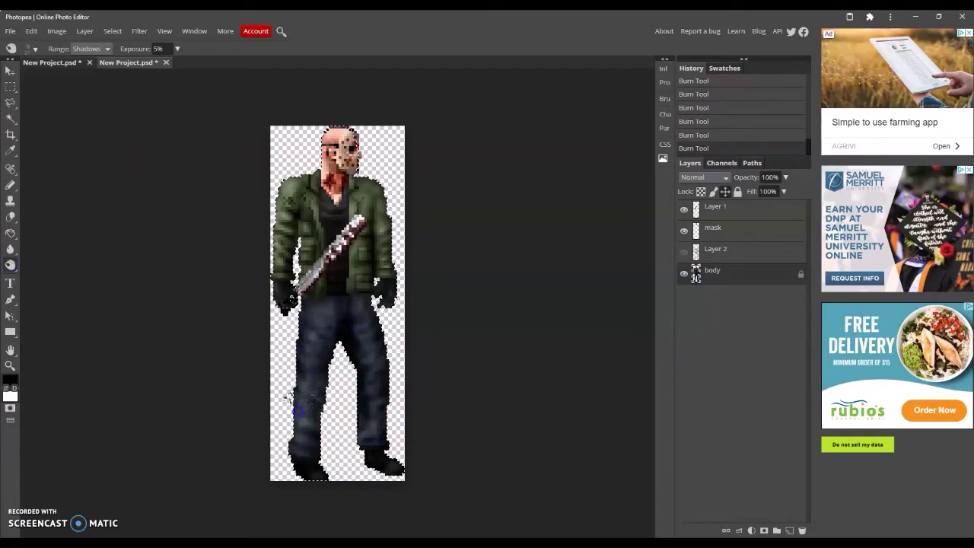
pyautogui.moveTo(342, 305); pyautogui.dragTo(326, 398)
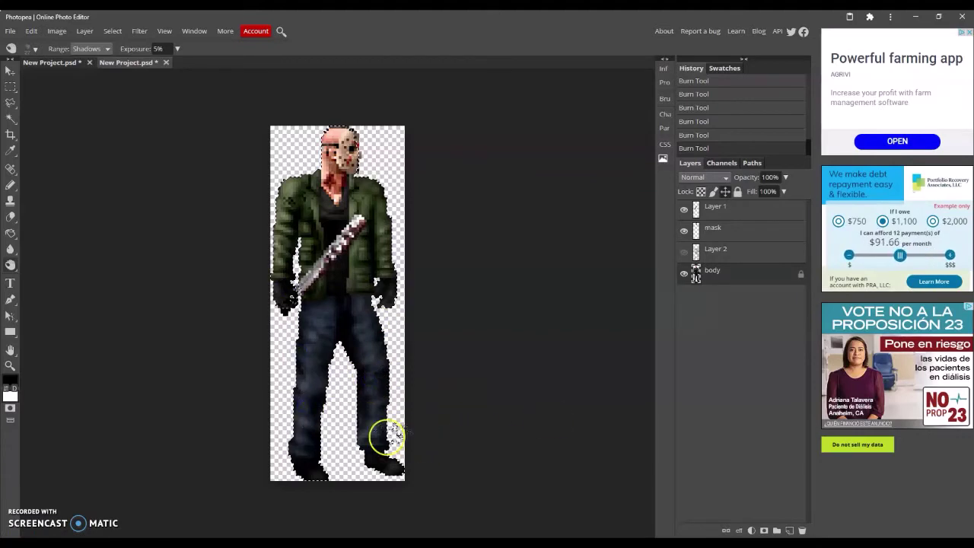
pyautogui.rightClick(11, 262)
pyautogui.click(53, 257)
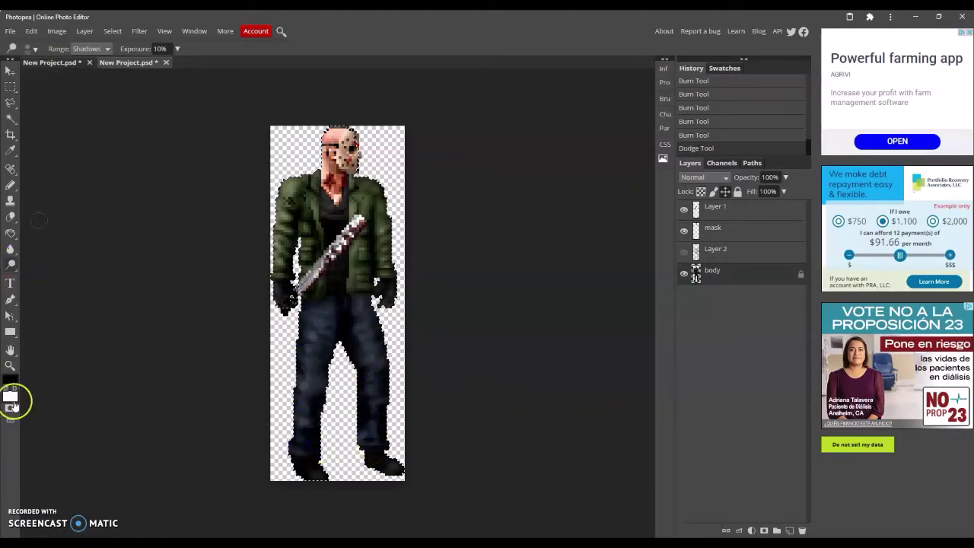
# Paint translucent dark shading near the feet with a hard round brush at 40% opacity.
pyautogui.click(13, 403)
pyautogui.rightClick(11, 185)
pyautogui.click(46, 185)
pyautogui.click(31, 48)
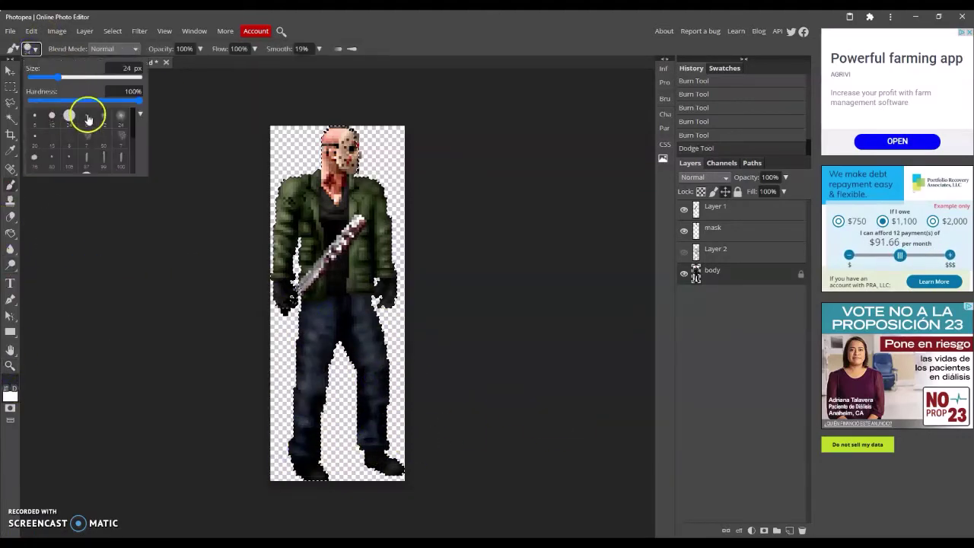
pyautogui.click(88, 119)
pyautogui.click(189, 48)
pyautogui.write('40')
pyautogui.moveTo(357, 449); pyautogui.dragTo(372, 464)
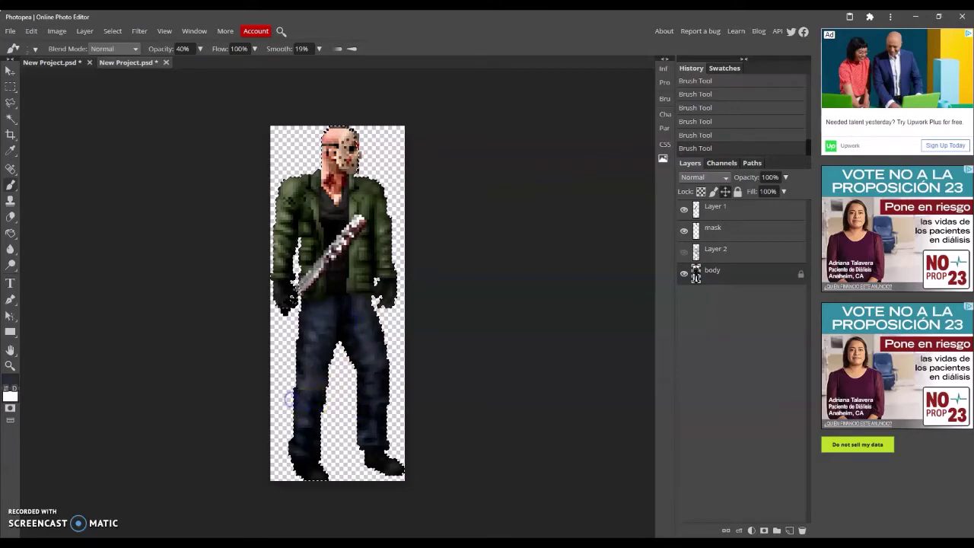
# Pick a dark brown foreground colour, sampling near the glove.
pyautogui.click(11, 379)
pyautogui.click(243, 348)
pyautogui.click(319, 447)
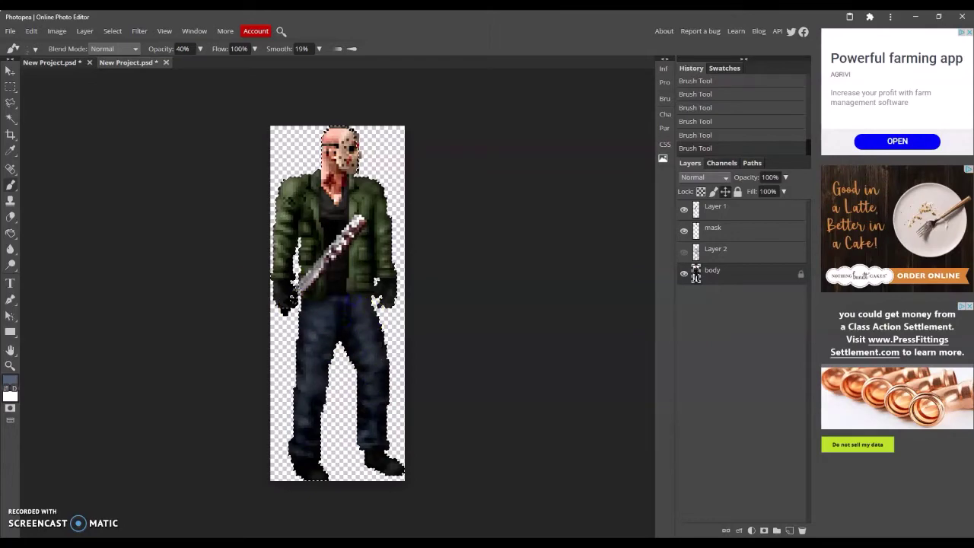
pyautogui.click(11, 379)
pyautogui.click(372, 312)
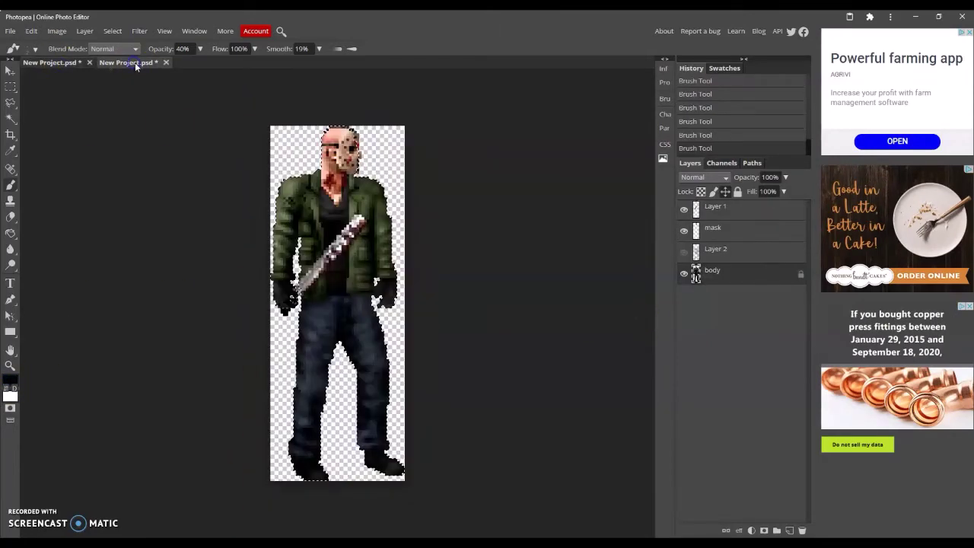
pyautogui.click(11, 379)
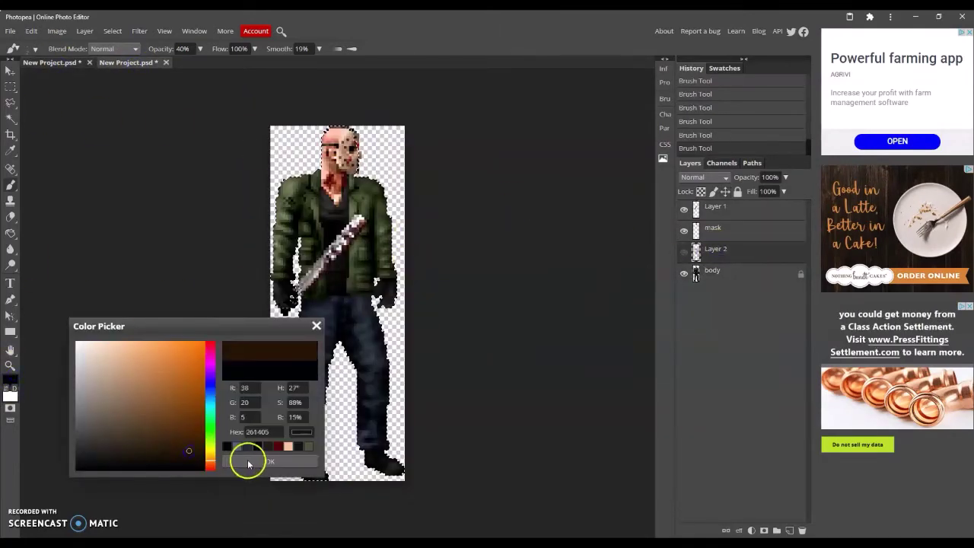
pyautogui.click(248, 462)
# Paint dark shading on the jeans with a brush preset, then deselect.
pyautogui.click(30, 48)
pyautogui.click(114, 131)
pyautogui.click(190, 133)
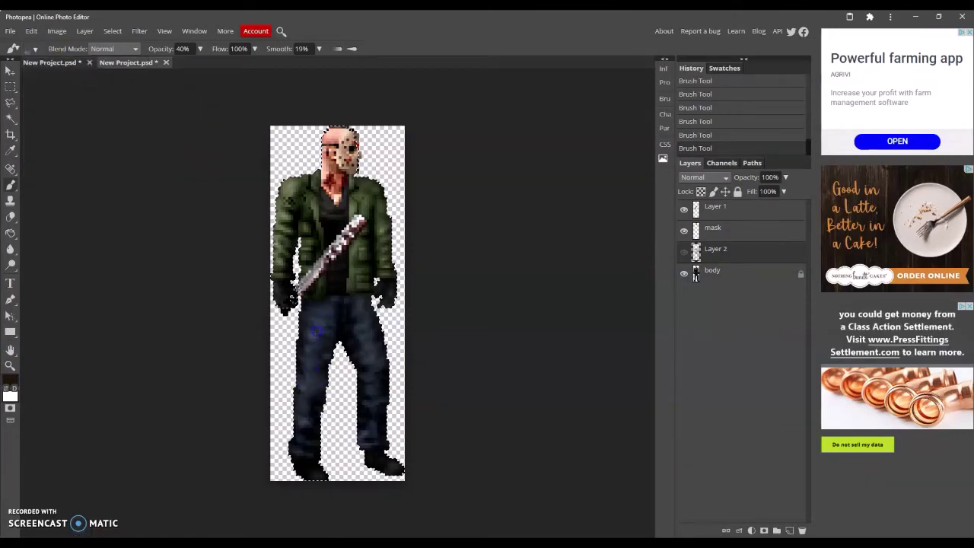
pyautogui.hotkey('ctrl', 'd')
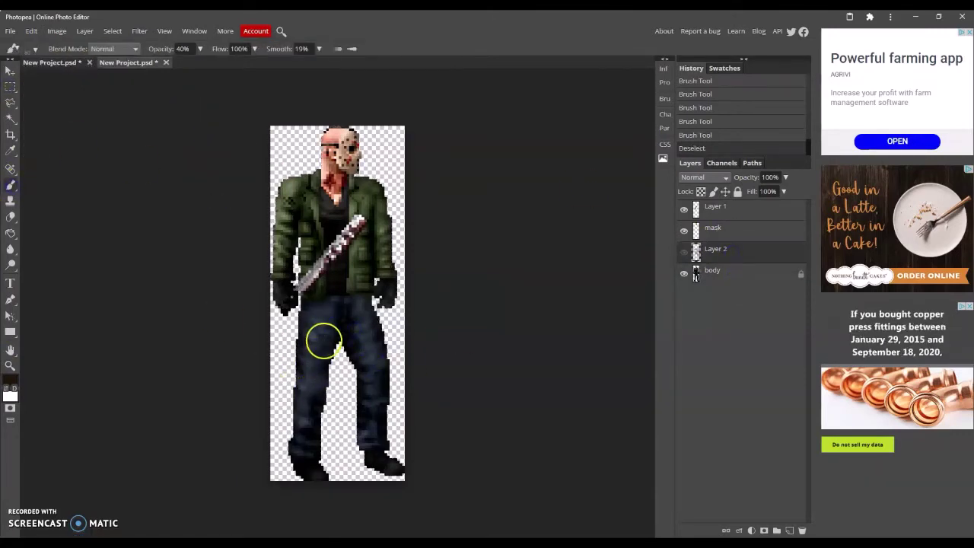
# Toggle the body layer's visibility and make Layer 2 the working layer.
pyautogui.click(683, 273)
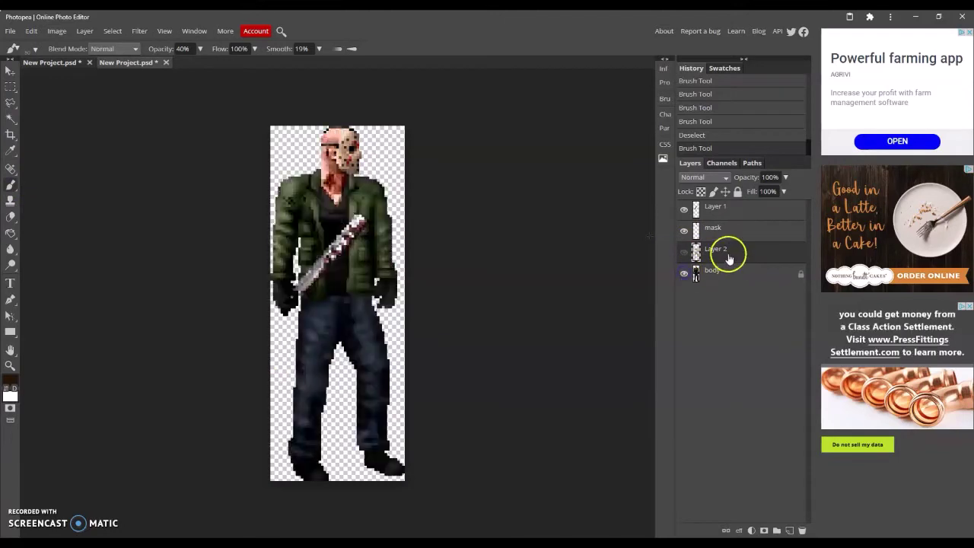
pyautogui.click(683, 273)
pyautogui.click(716, 260)
pyautogui.click(703, 176)
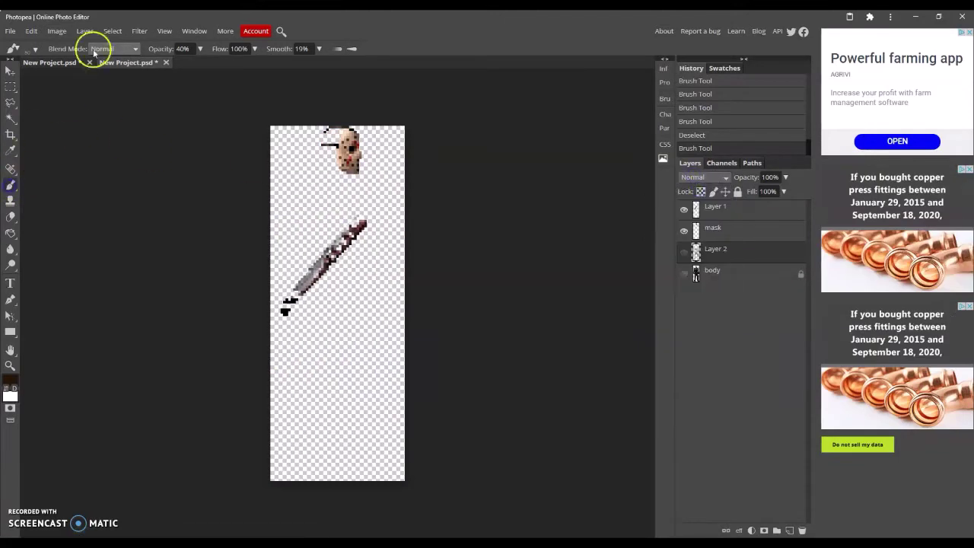
pyautogui.click(30, 48)
pyautogui.hotkey('ctrl', 'z')
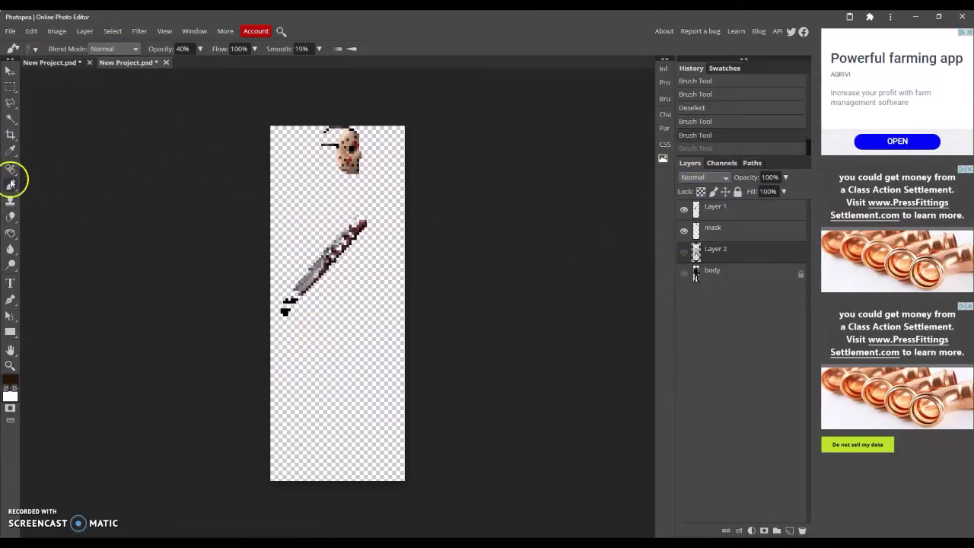
# Test a full-opacity stroke, undo it, and show Layer 2's grey shading.
pyautogui.click(152, 48)
pyautogui.click(346, 295)
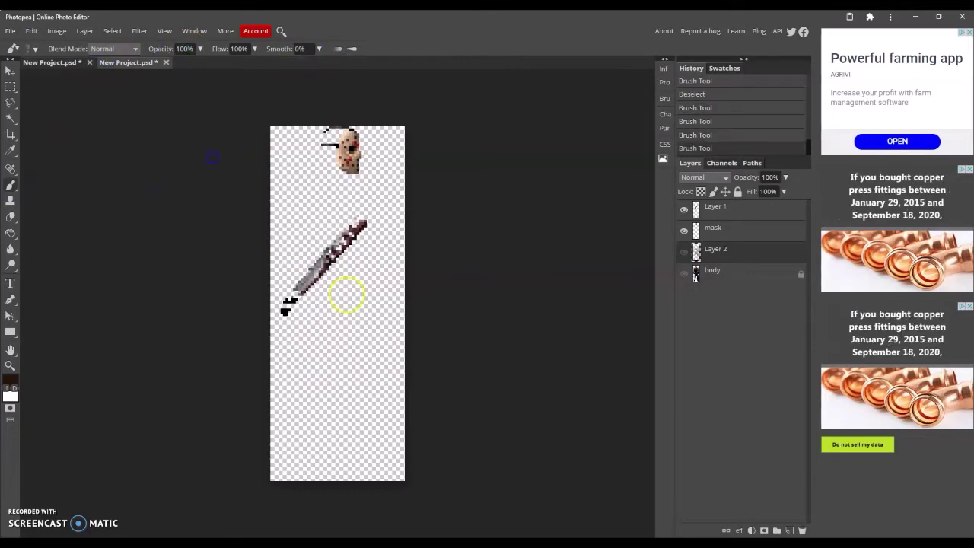
pyautogui.hotkey('ctrl', 'z')
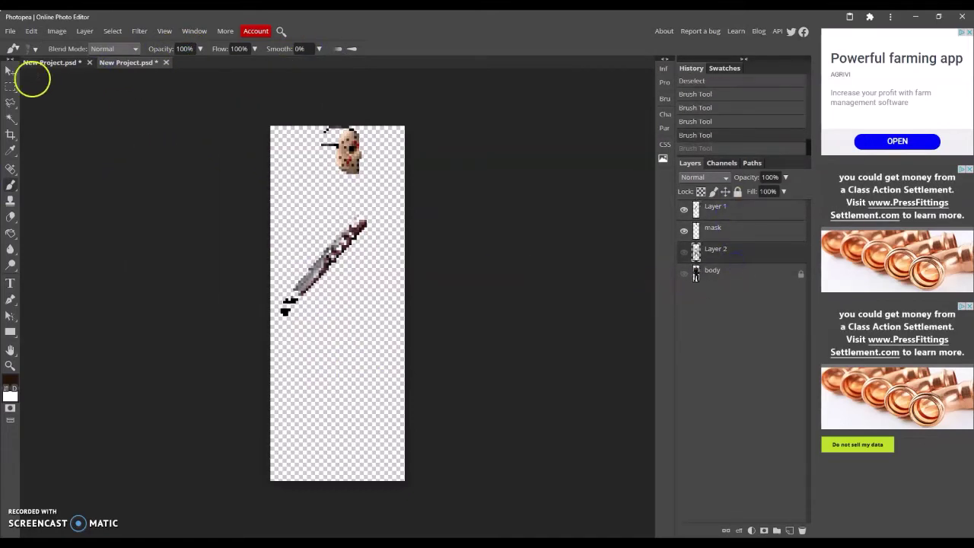
pyautogui.click(684, 253)
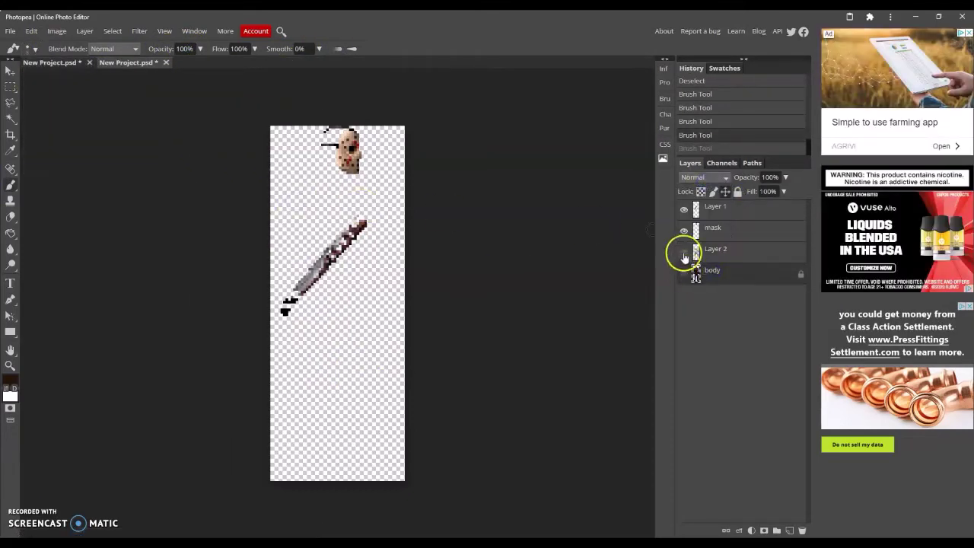
pyautogui.click(684, 252)
# Erase stray shading on the legs with a hard 1 px eraser and show the body layer.
pyautogui.click(10, 219)
pyautogui.click(35, 49)
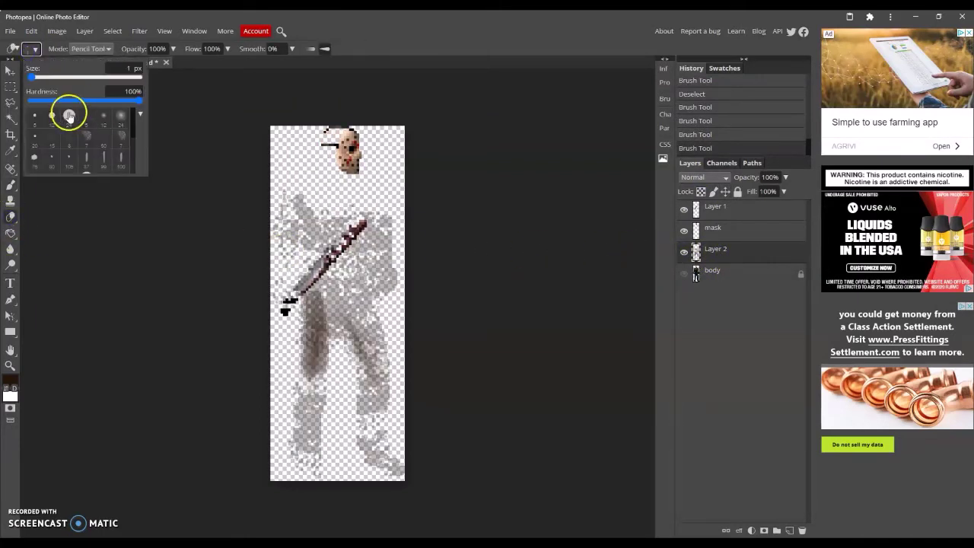
pyautogui.click(338, 343)
pyautogui.moveTo(308, 327)
pyautogui.mouseDown()
pyautogui.moveTo(304, 352)
pyautogui.moveTo(372, 296)
pyautogui.moveTo(300, 191)
pyautogui.mouseUp()
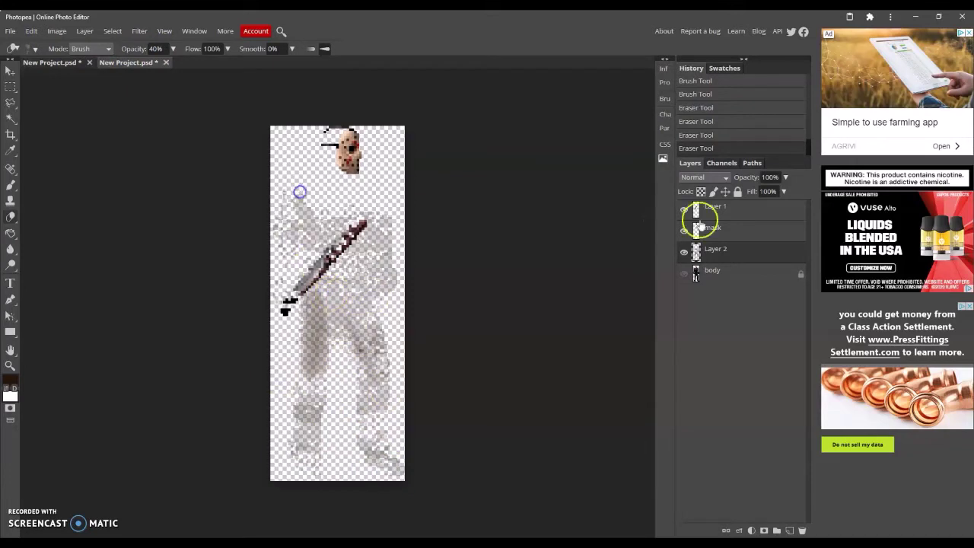
pyautogui.click(684, 273)
# Dab a small dark mark on the jacket and change the layer's blend mode.
pyautogui.click(11, 184)
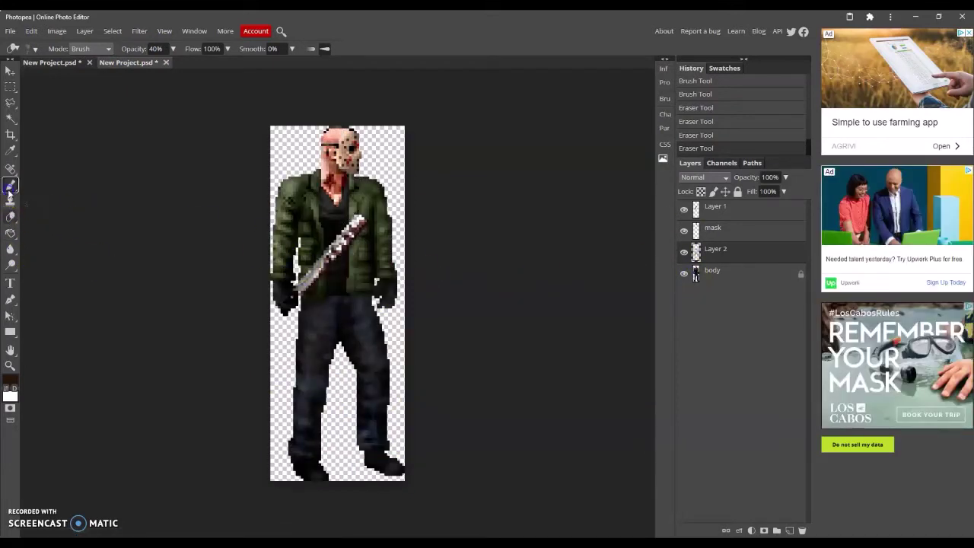
pyautogui.click(35, 49)
pyautogui.click(87, 145)
pyautogui.click(300, 200)
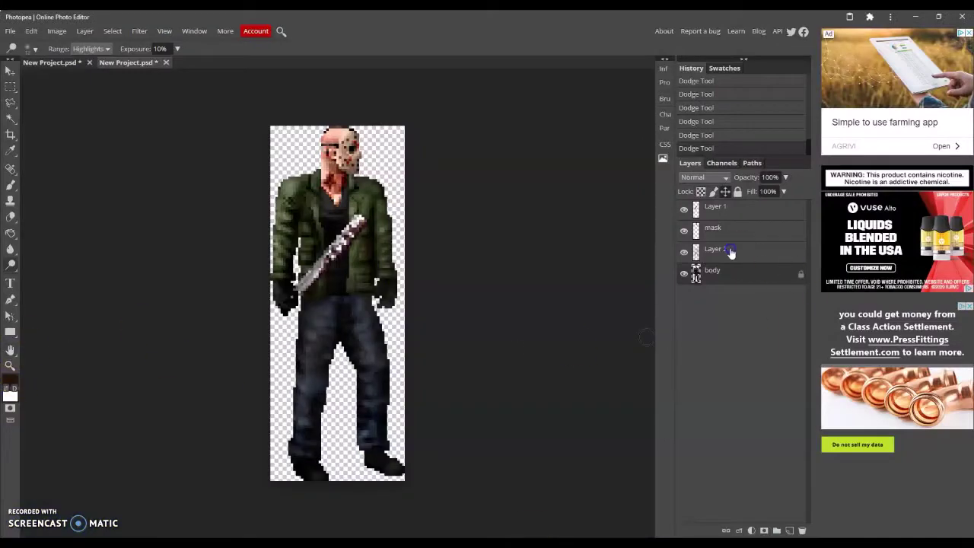
pyautogui.click(703, 176)
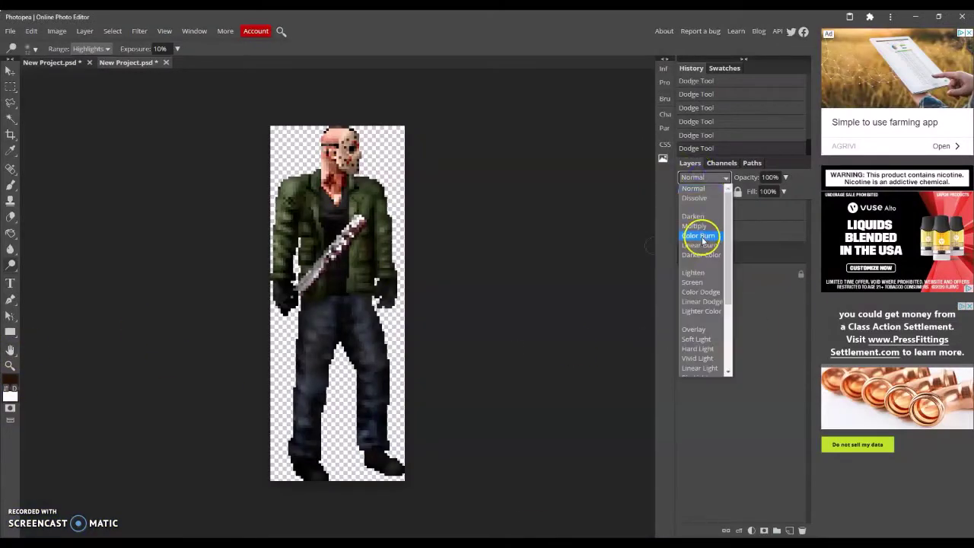
pyautogui.click(702, 244)
# Try Flatten Image, undo it, and merge the body layer into Layer 2 instead.
pyautogui.rightClick(724, 272)
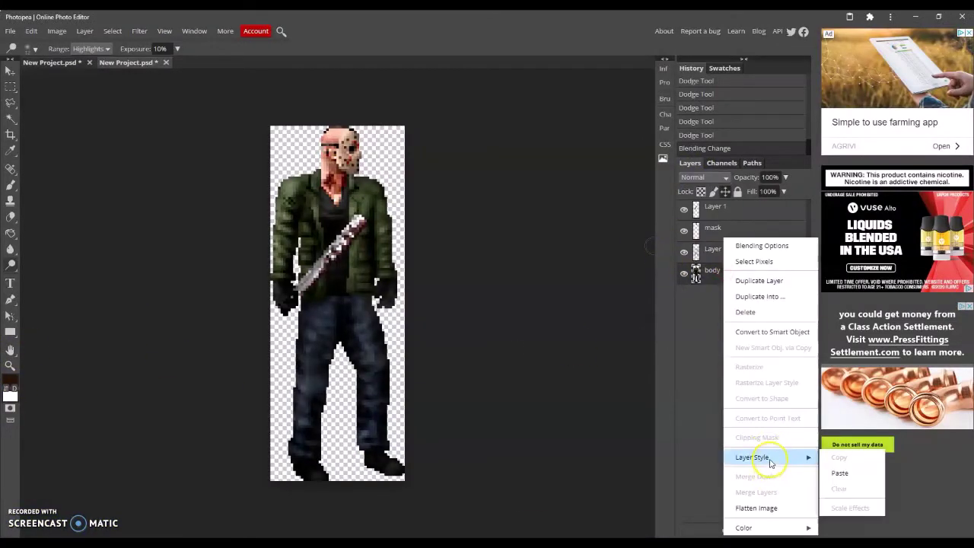
pyautogui.click(755, 507)
pyautogui.hotkey('ctrl', 'z')
pyautogui.rightClick(719, 261)
pyautogui.click(767, 491)
# Magic-wand select several same-colour areas of the sprite.
pyautogui.press('w')
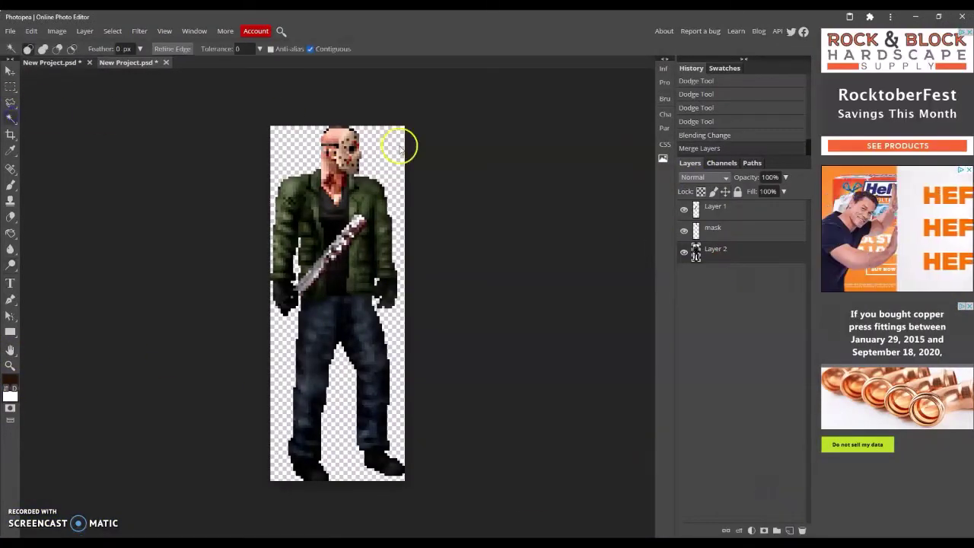
pyautogui.click(397, 141)
pyautogui.click(304, 278)
pyautogui.press('m')
pyautogui.click(115, 132)
# Paint skin pink along the face's left edge with the brush.
pyautogui.scroll(3, 331, 206)
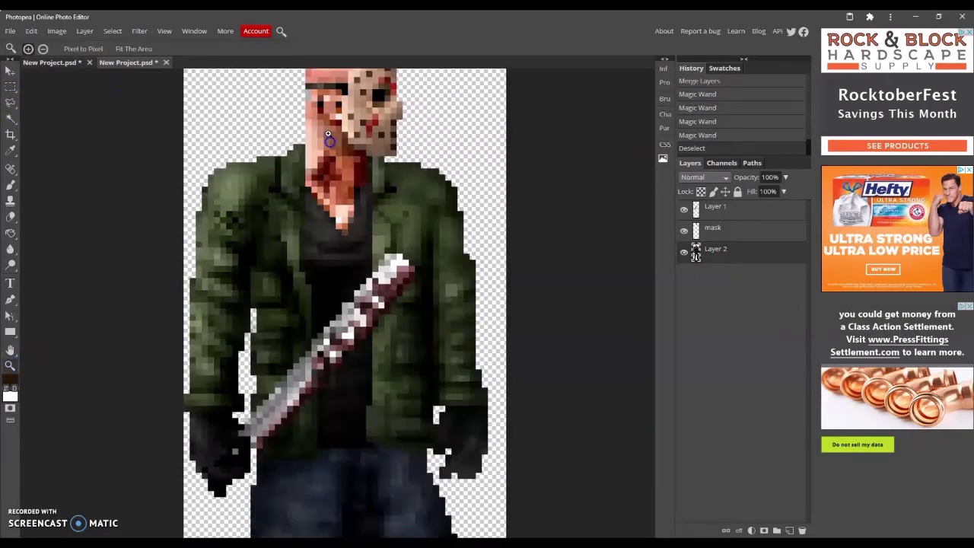
pyautogui.click(10, 379)
pyautogui.click(282, 126)
pyautogui.click(11, 185)
pyautogui.scroll(2, 11, 185)
pyautogui.click(25, 49)
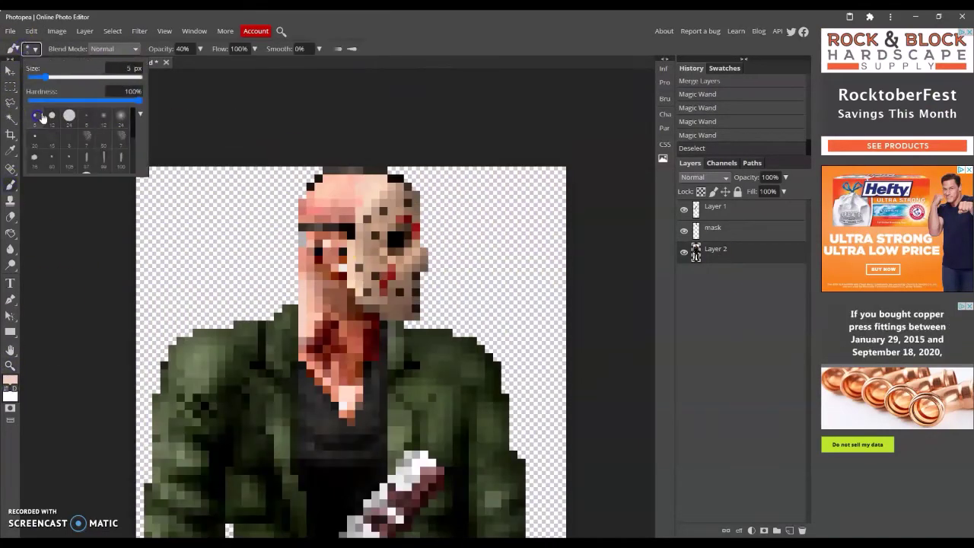
pyautogui.click(181, 60)
pyautogui.moveTo(304, 196); pyautogui.dragTo(303, 217)
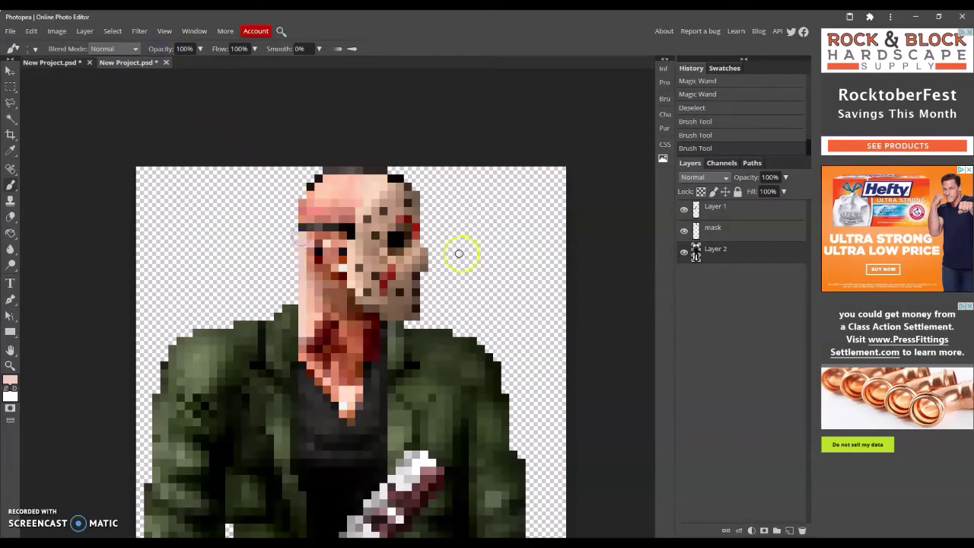
# Zoom in on the neck and dab dark red blood onto it.
pyautogui.click(10, 365)
pyautogui.moveTo(206, 76); pyautogui.dragTo(303, 176)
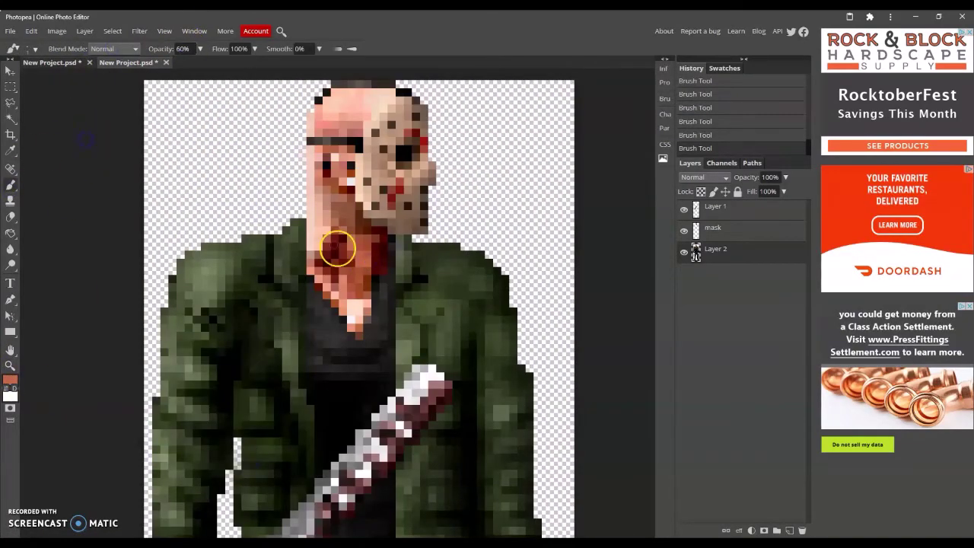
pyautogui.click(339, 237)
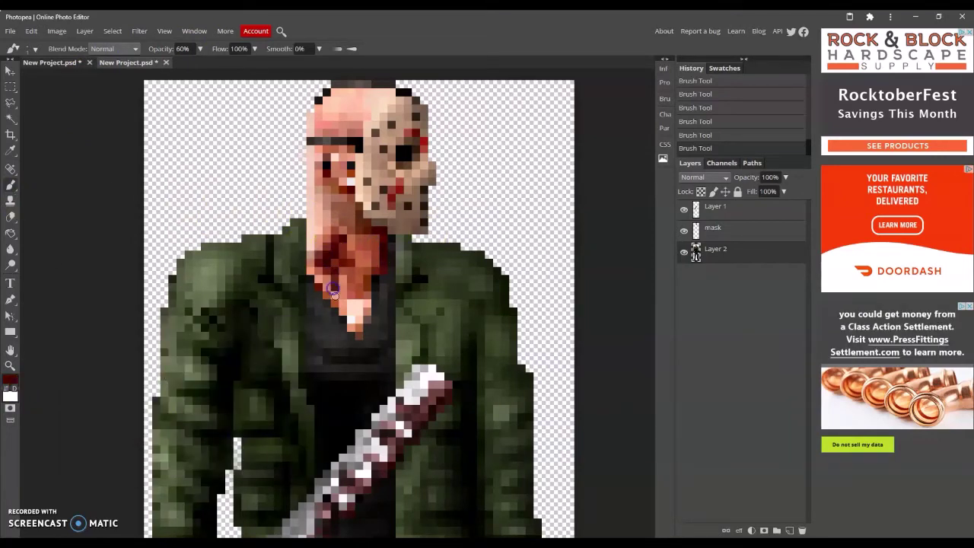
pyautogui.click(10, 380)
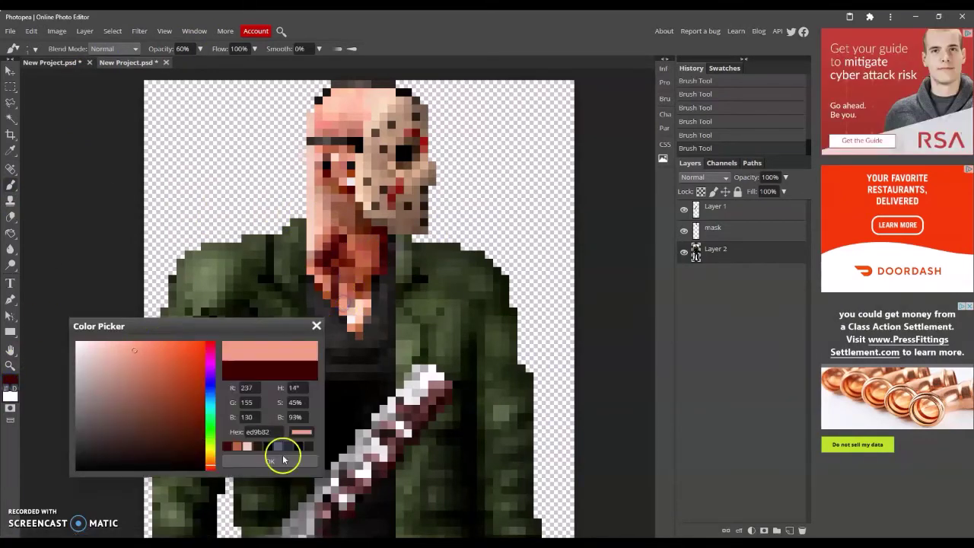
pyautogui.click(283, 459)
# Clear the selection, reset to actual size, and zoom back in on the neck.
pyautogui.press('z')
pyautogui.hotkey('ctrl', 'd')
pyautogui.hotkey('ctrl', '1')
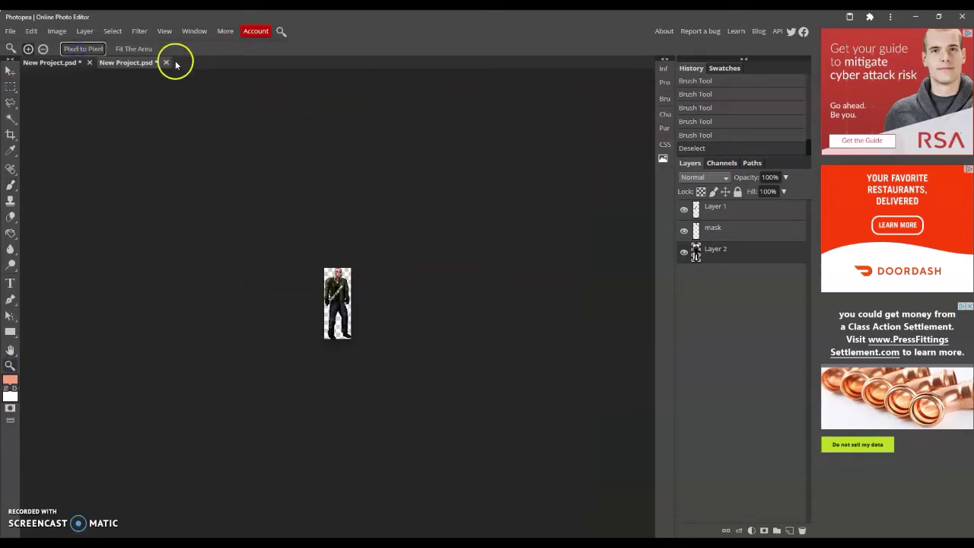
pyautogui.click(69, 62)
pyautogui.click(126, 62)
pyautogui.click(342, 130)
# Sample the neck's dark red and dab it onto the neck.
pyautogui.click(332, 98)
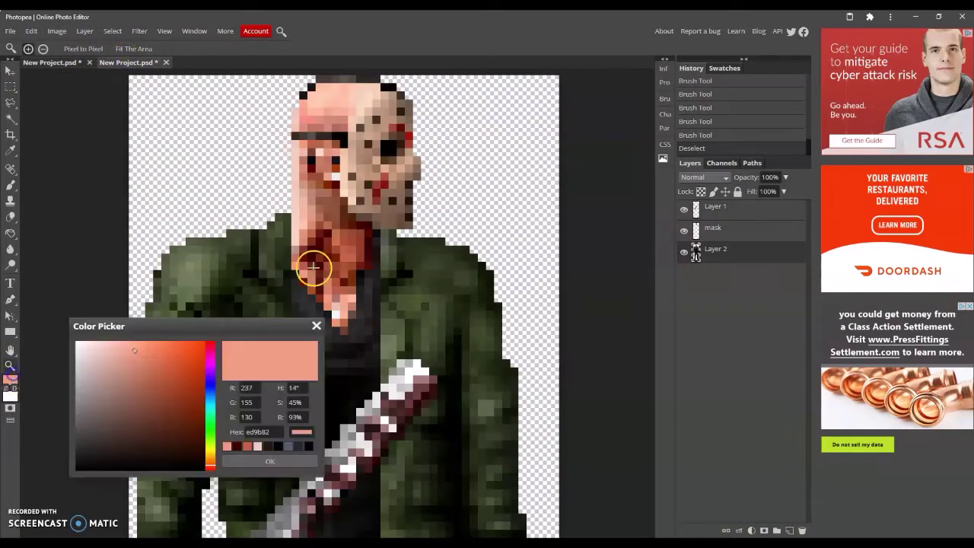
pyautogui.click(351, 234)
pyautogui.click(263, 461)
pyautogui.press('b')
pyautogui.click(338, 221)
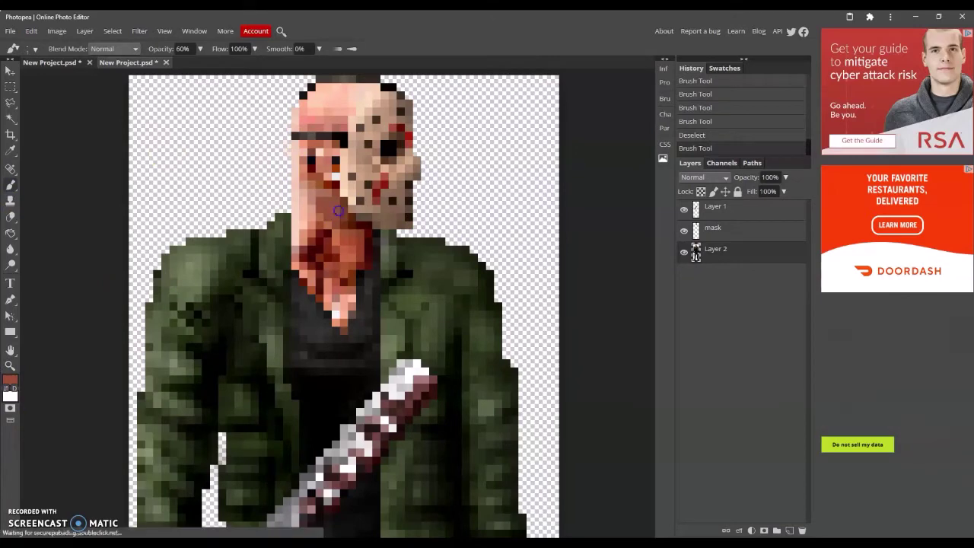
# Paint lighter salmon highlights across the neck.
pyautogui.click(10, 378)
pyautogui.click(165, 358)
pyautogui.press('Return')
pyautogui.moveTo(344, 211); pyautogui.dragTo(366, 240)
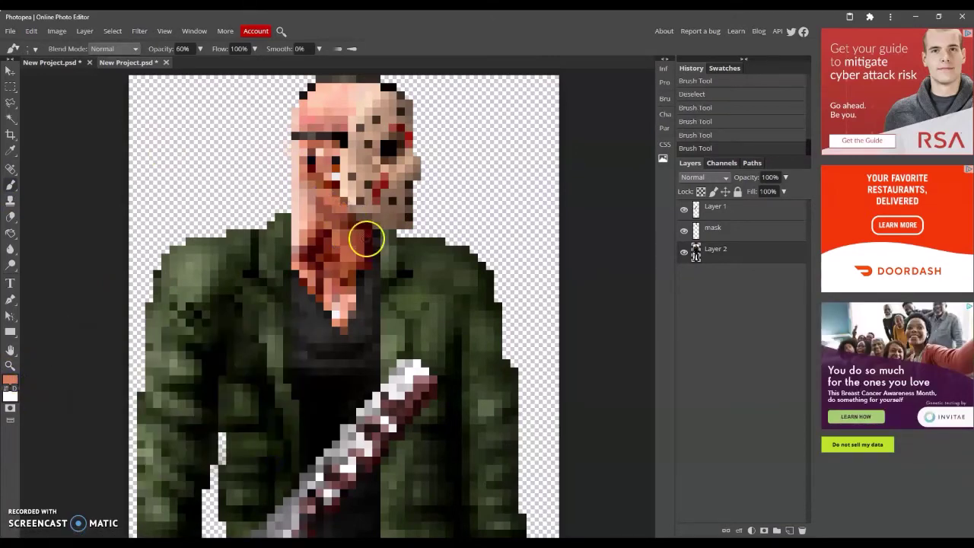
pyautogui.click(320, 197)
# Pick a dark red and dab it onto the face at 50% brush opacity.
pyautogui.click(10, 378)
pyautogui.click(294, 459)
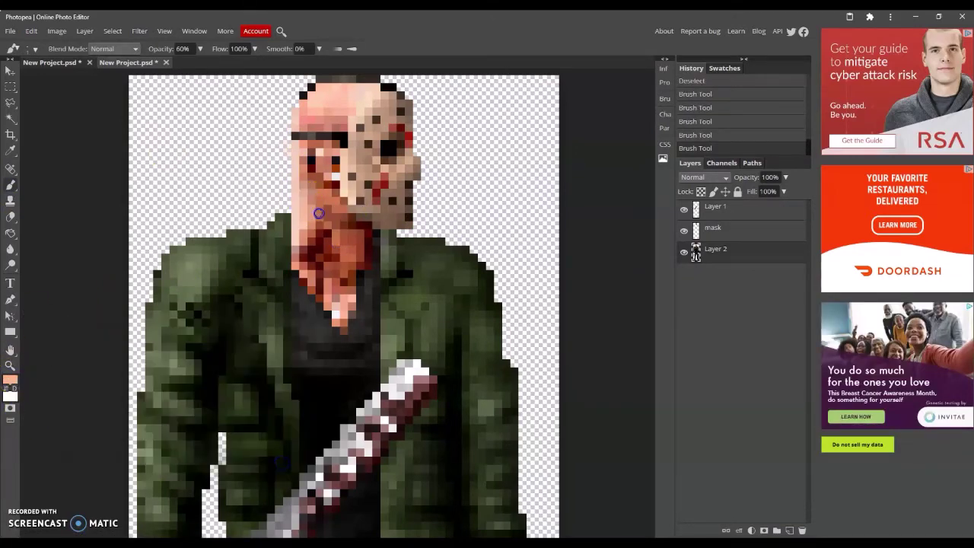
pyautogui.click(317, 200)
pyautogui.click(10, 383)
pyautogui.click(361, 229)
pyautogui.press('Return')
pyautogui.press('5')
pyautogui.click(324, 199)
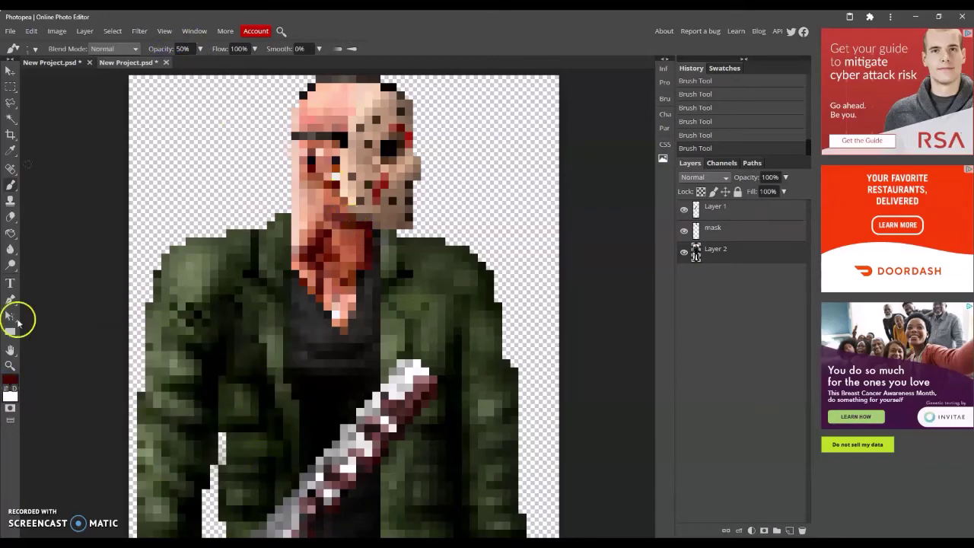
# Undo the stray dark red stroke and readjust the view.
pyautogui.press('z')
pyautogui.click(82, 48)
pyautogui.hotkey('ctrl', 'z')
pyautogui.scroll(5, 349, 155)
# Dab dark red blood from a swatch just below the mask, viewing at actual size.
pyautogui.click(10, 380)
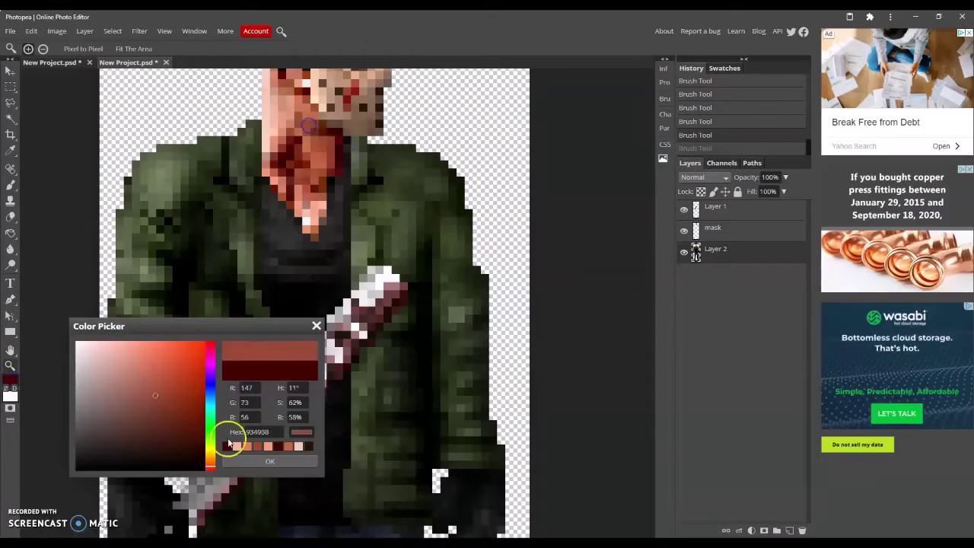
pyautogui.click(228, 444)
pyautogui.click(269, 456)
pyautogui.press('b')
pyautogui.click(312, 124)
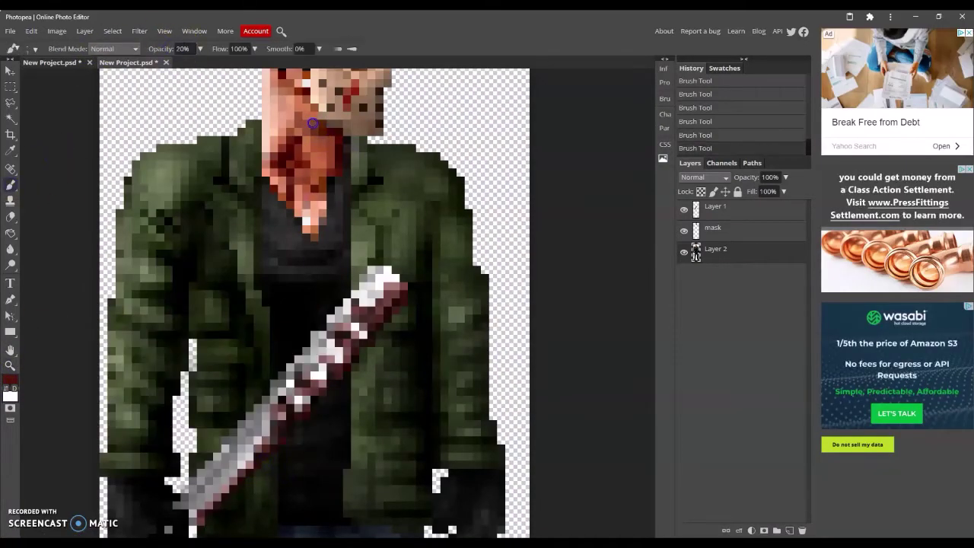
pyautogui.scroll(2, 306, 156)
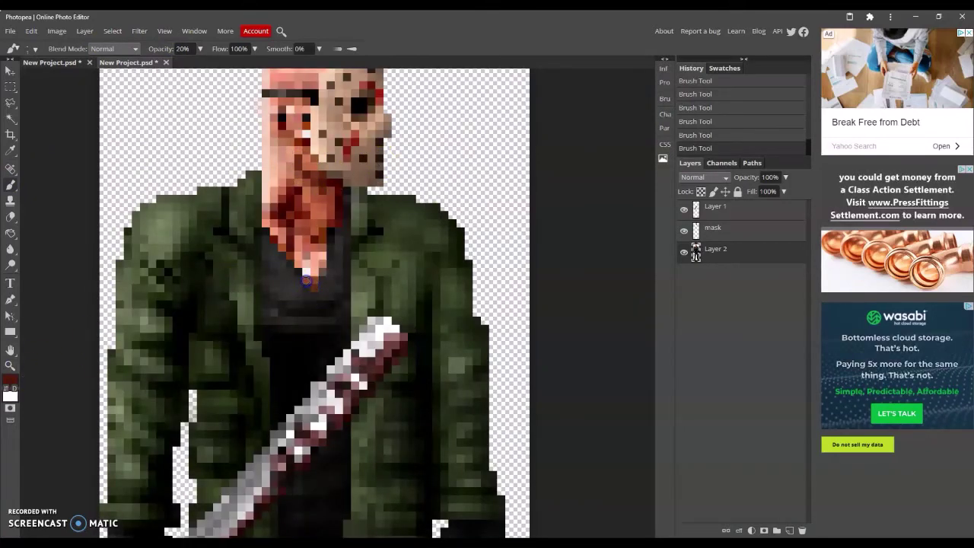
pyautogui.press('z')
pyautogui.click(99, 50)
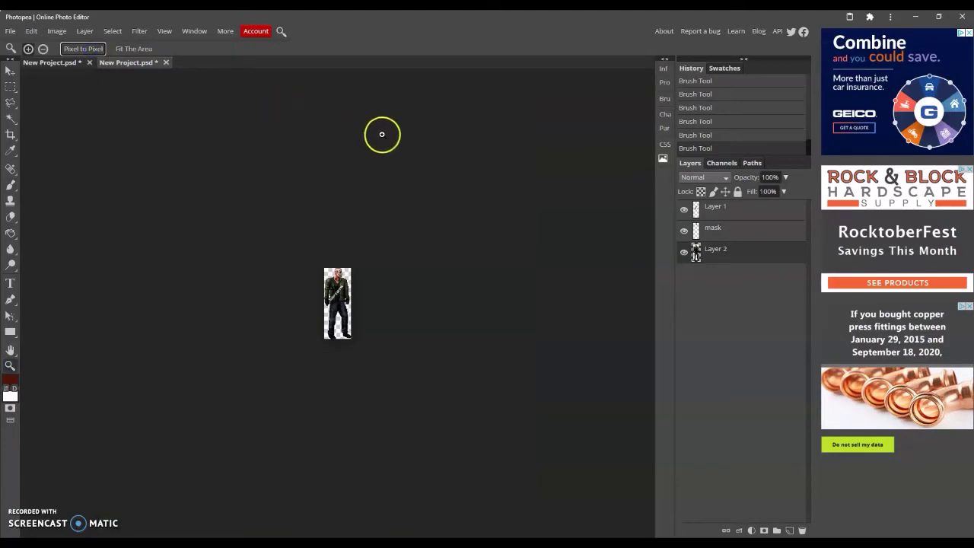
# Choose a very dark red as the paint colour.
pyautogui.click(431, 120)
pyautogui.click(10, 380)
pyautogui.click(221, 461)
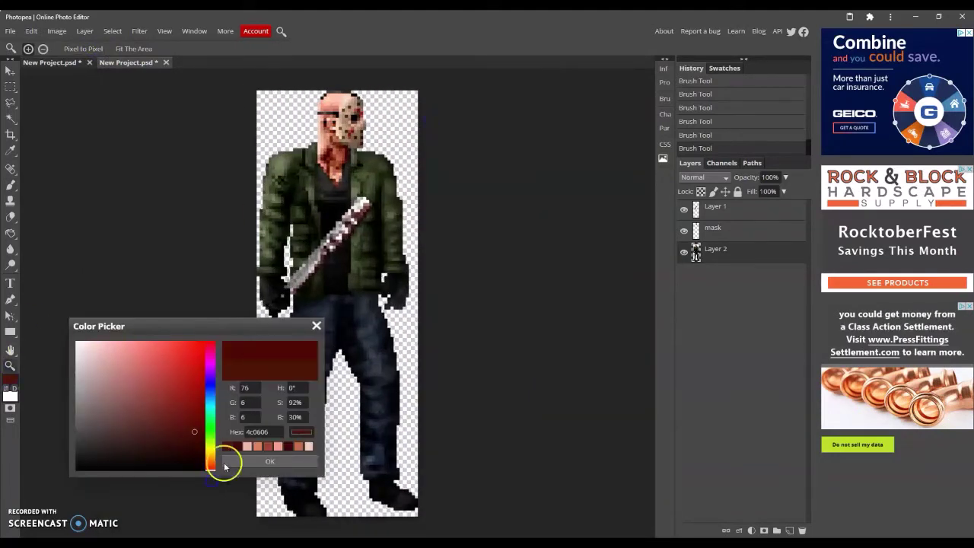
pyautogui.click(266, 456)
pyautogui.click(11, 186)
pyautogui.click(130, 62)
pyautogui.click(50, 62)
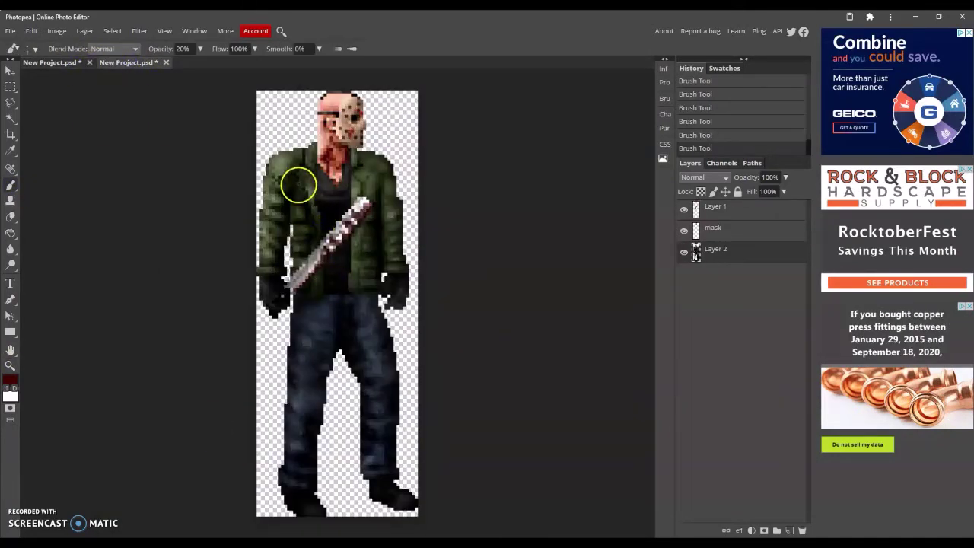
# Set the brush tip and 70% opacity, and dab a dark pixel on the jacket.
pyautogui.click(27, 48)
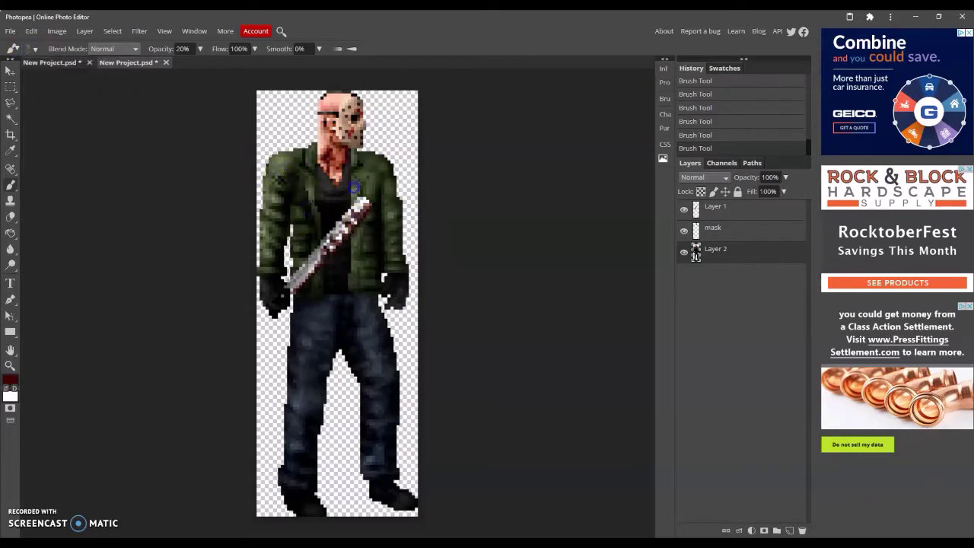
pyautogui.click(114, 48)
pyautogui.click(114, 179)
pyautogui.click(31, 48)
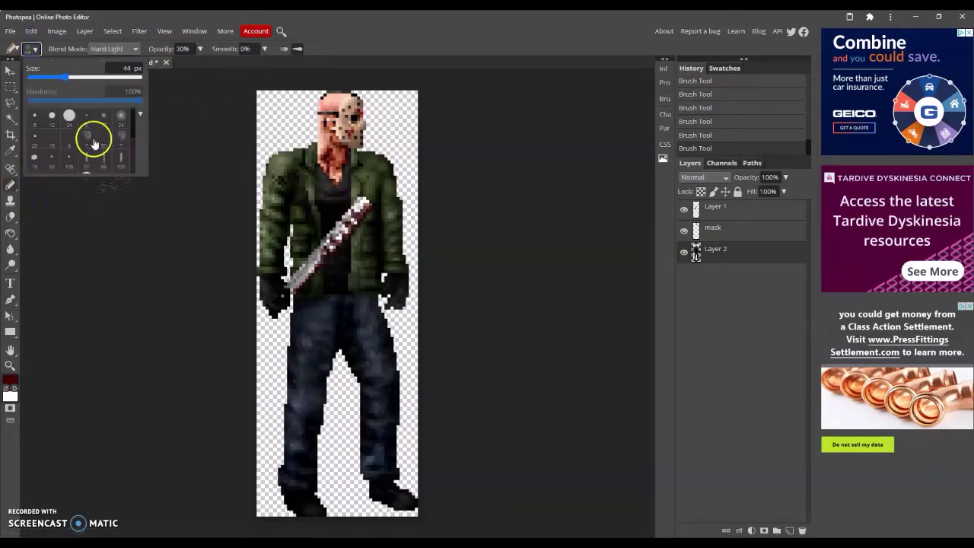
pyautogui.click(94, 141)
pyautogui.press('7')
pyautogui.click(378, 184)
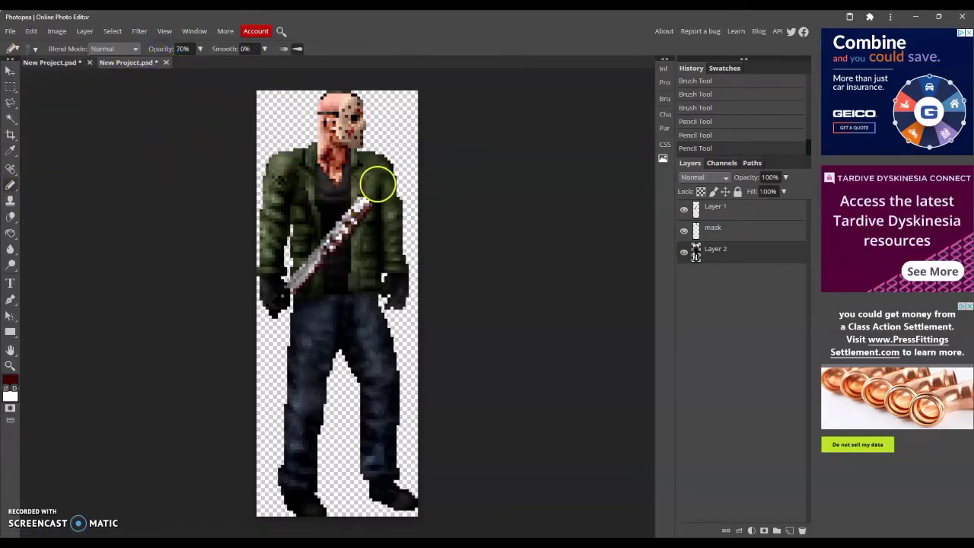
# Place another dark pixel on the jacket, undo it, and redo it at 50% opacity.
pyautogui.click(31, 48)
pyautogui.click(104, 137)
pyautogui.click(278, 167)
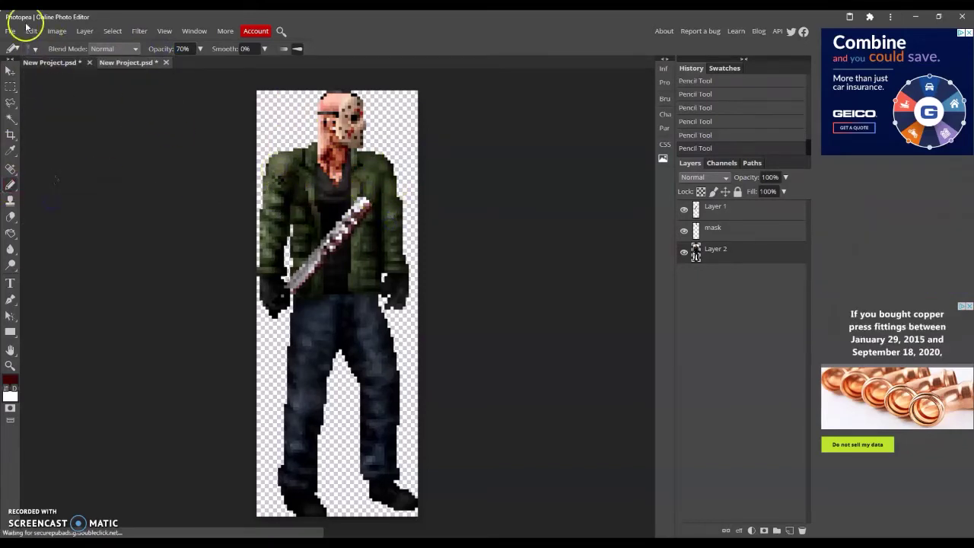
pyautogui.click(30, 48)
pyautogui.click(128, 67)
pyautogui.hotkey('ctrl', 'z')
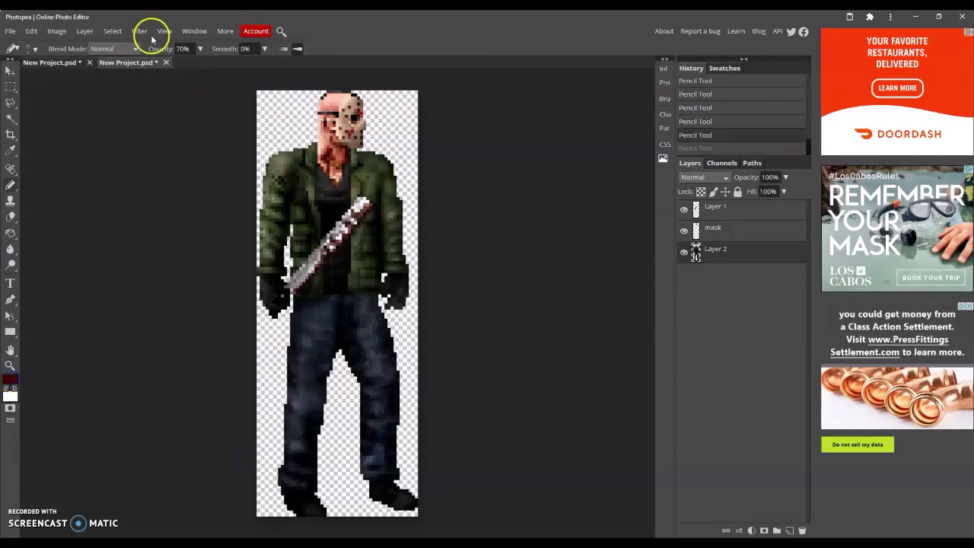
pyautogui.write('50')
pyautogui.click(366, 178)
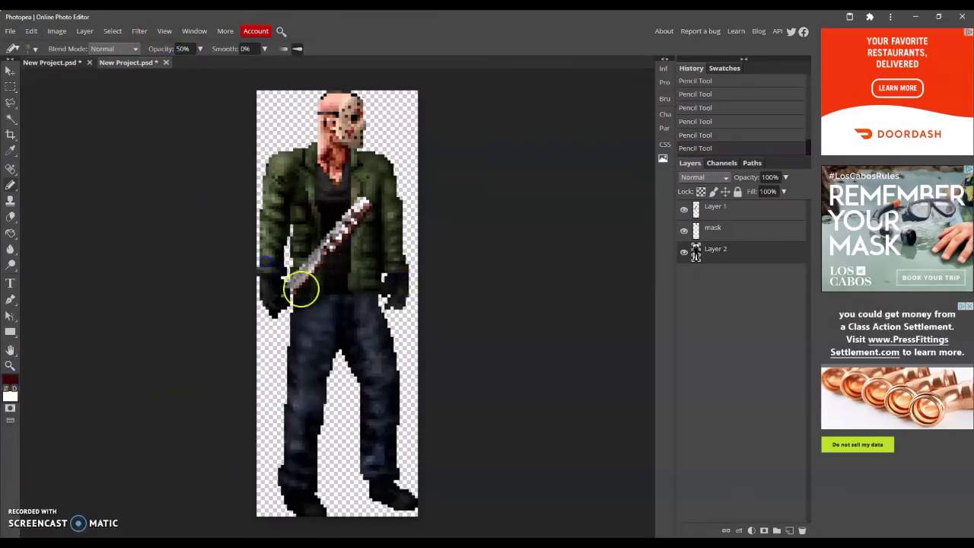
# Adjust the paint colour and edit the opacity value.
pyautogui.click(10, 379)
pyautogui.click(211, 350)
pyautogui.click(271, 459)
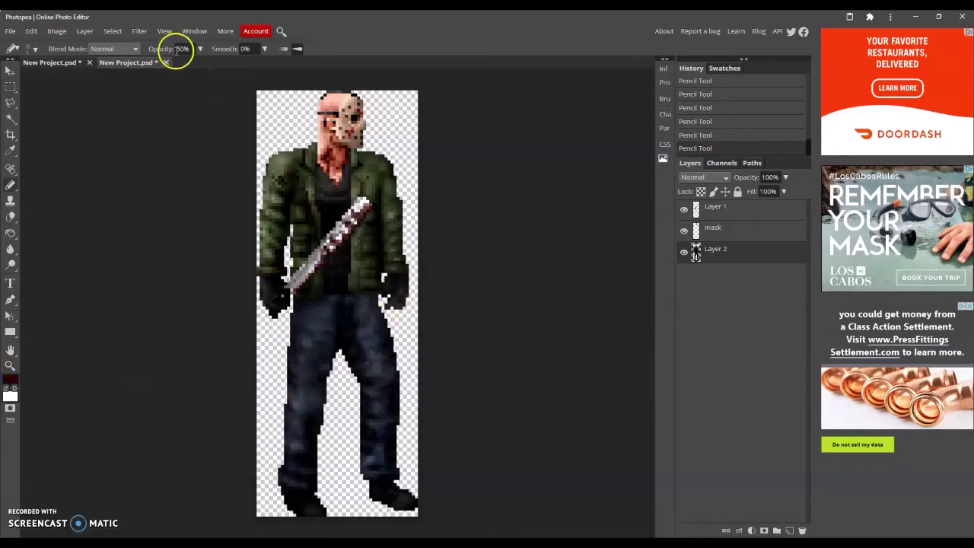
pyautogui.click(181, 49)
pyautogui.click(10, 365)
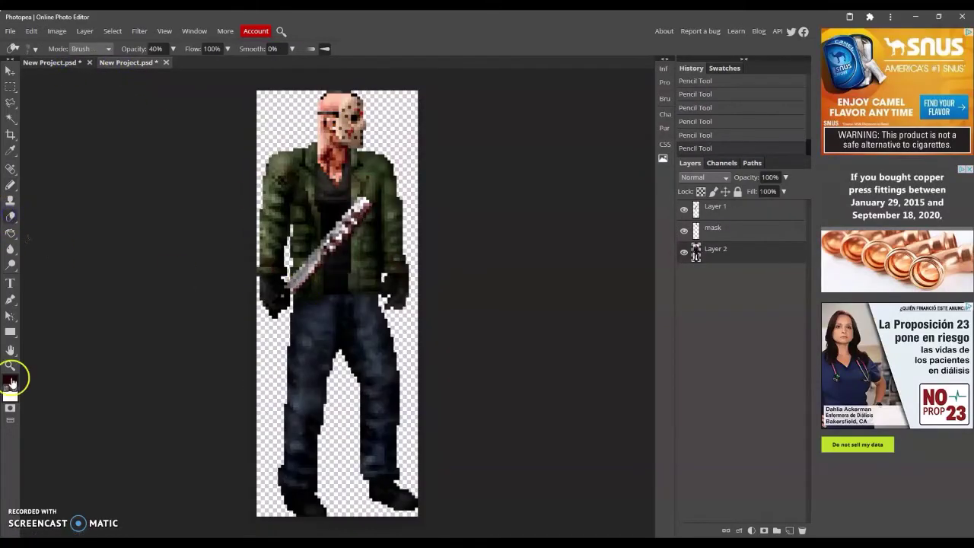
# Check the Jason reference photo and return to the sprite document.
pyautogui.click(9, 379)
pyautogui.click(261, 474)
pyautogui.press('b')
pyautogui.click(49, 62)
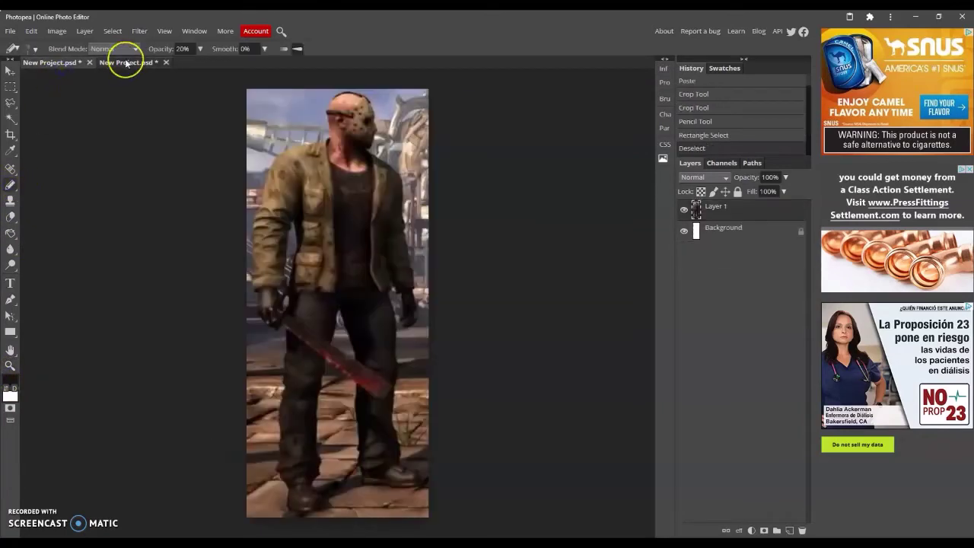
pyautogui.click(125, 62)
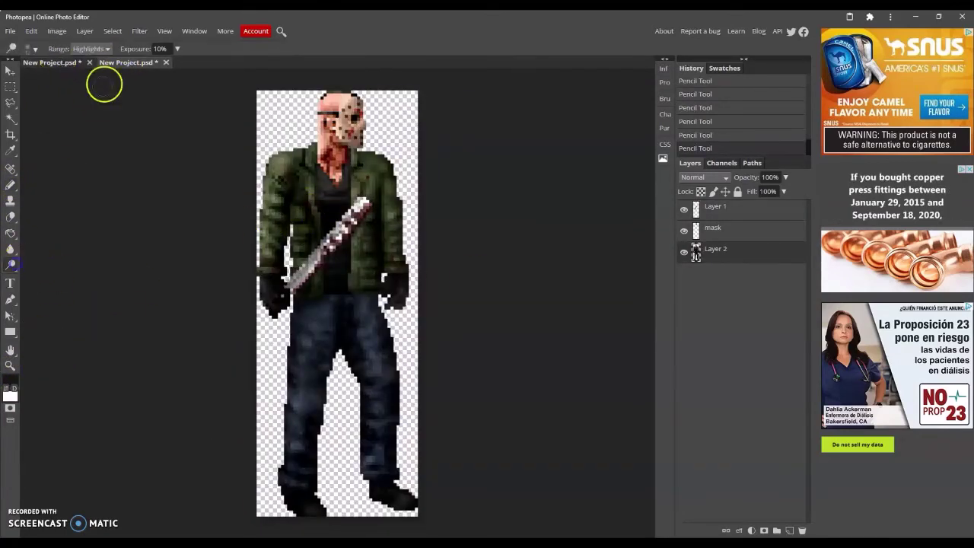
# Dodge highlights onto the machete blade and the jacket shoulder.
pyautogui.press('o')
pyautogui.click(278, 276)
pyautogui.click(327, 192)
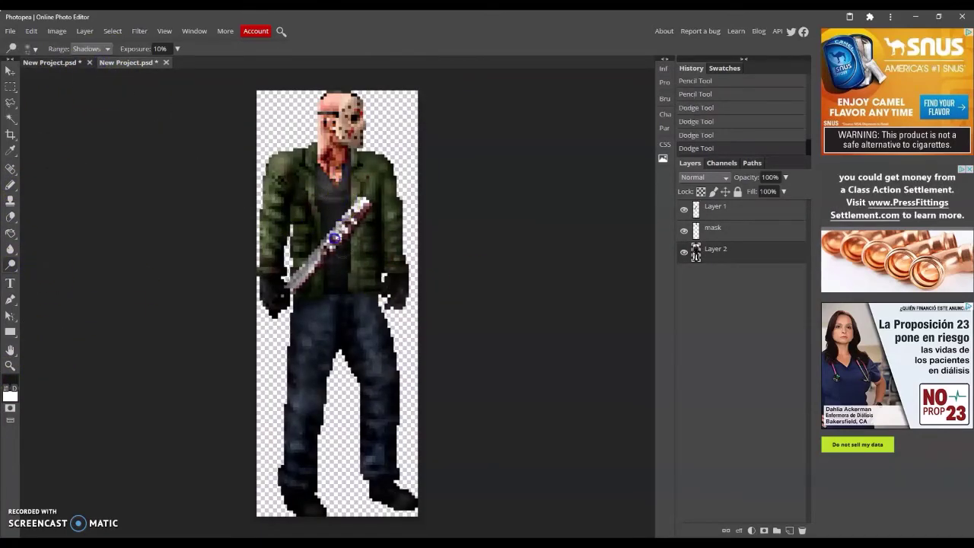
pyautogui.click(370, 150)
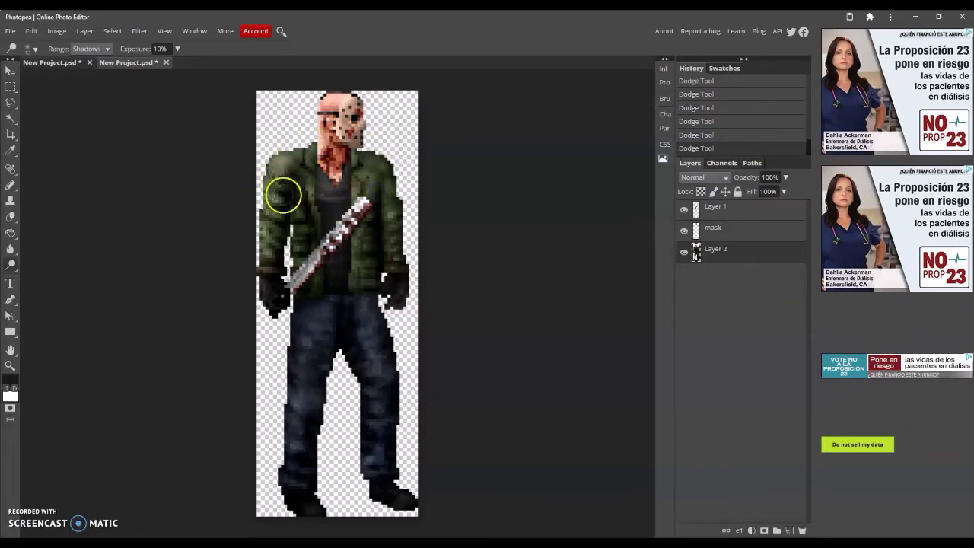
# Set the foreground colour to muted blue 495b79 and switch to the Brush.
pyautogui.click(11, 379)
pyautogui.click(126, 409)
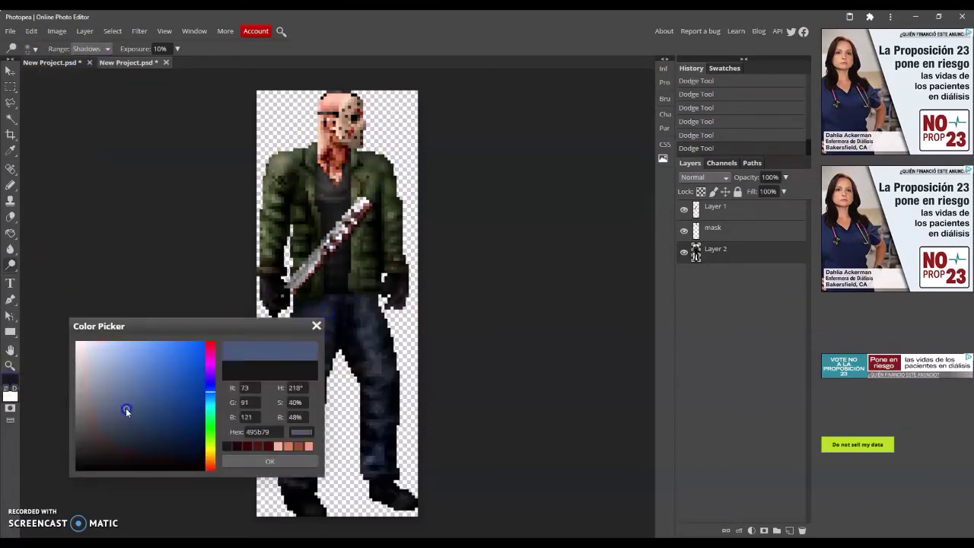
pyautogui.click(267, 459)
pyautogui.press('b')
pyautogui.click(35, 51)
# Paint blue shading on the jeans at 50% then 20% opacity, darker down the left leg.
pyautogui.press('5')
pyautogui.click(338, 334)
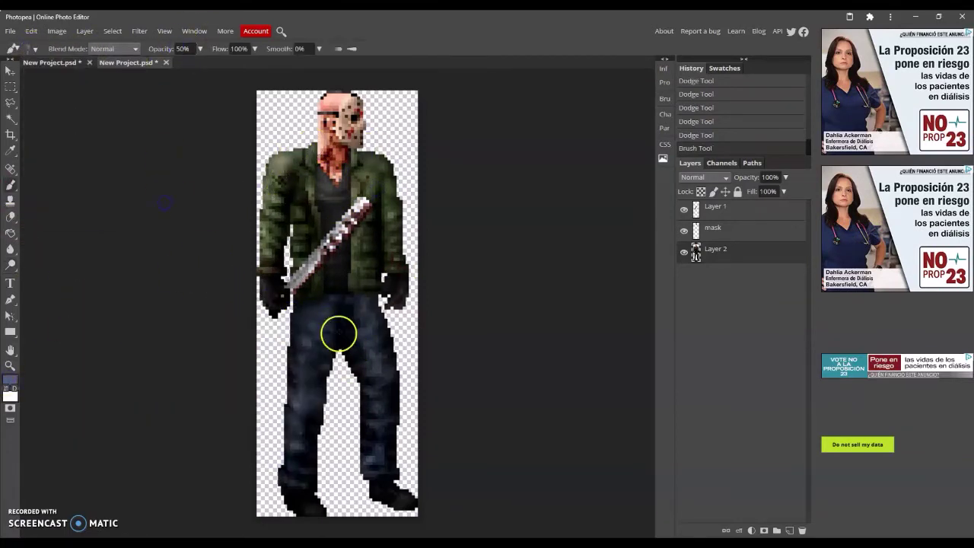
pyautogui.click(319, 332)
pyautogui.click(11, 380)
pyautogui.click(262, 459)
pyautogui.press('2')
pyautogui.click(319, 342)
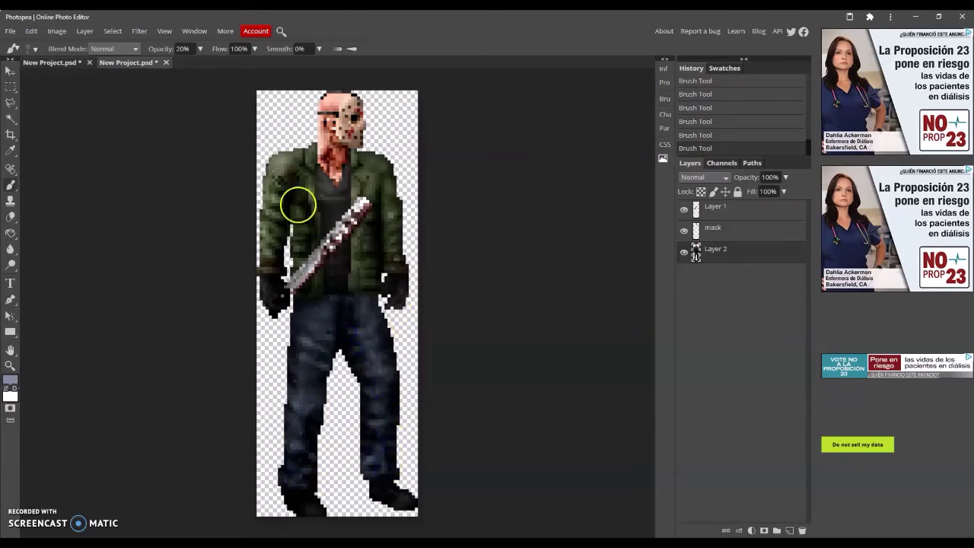
pyautogui.click(12, 378)
pyautogui.click(269, 462)
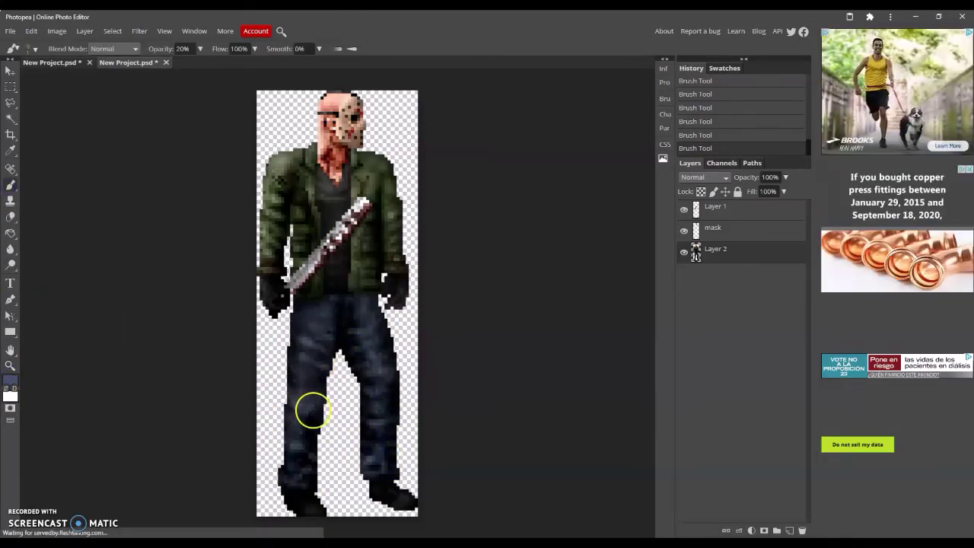
pyautogui.moveTo(311, 406); pyautogui.dragTo(303, 455)
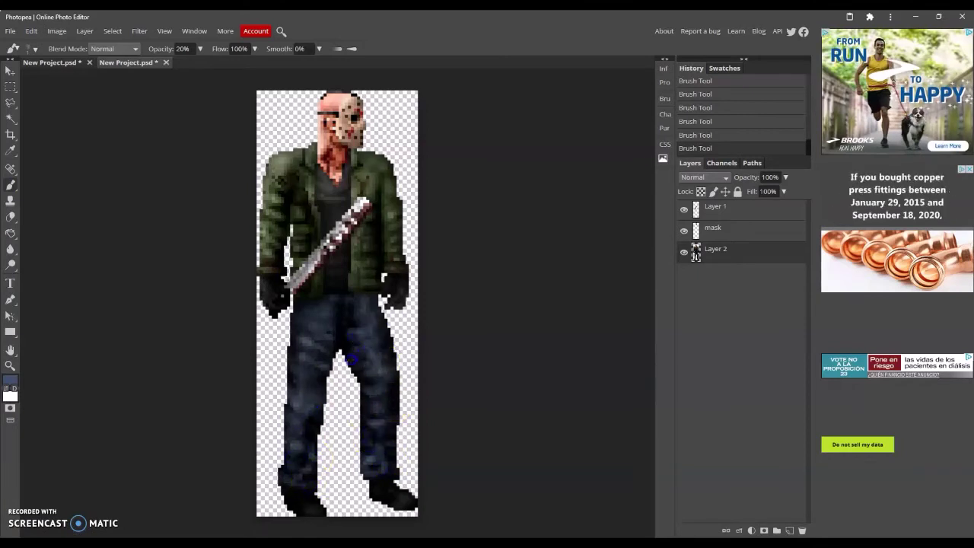
# Switch to very dark red 2a0000 and dab it onto the lower and mid leg.
pyautogui.click(10, 379)
pyautogui.click(211, 453)
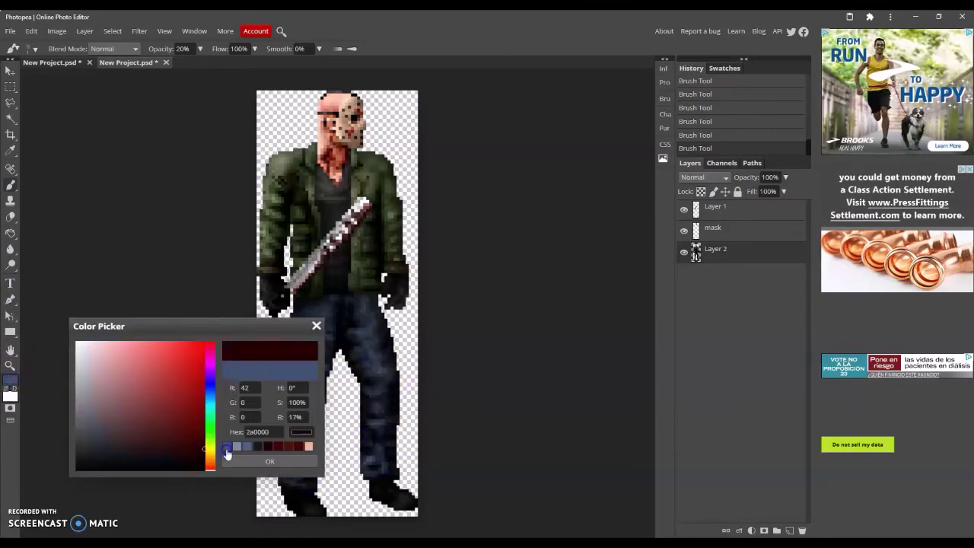
pyautogui.click(269, 461)
pyautogui.click(30, 49)
pyautogui.click(380, 459)
pyautogui.click(331, 356)
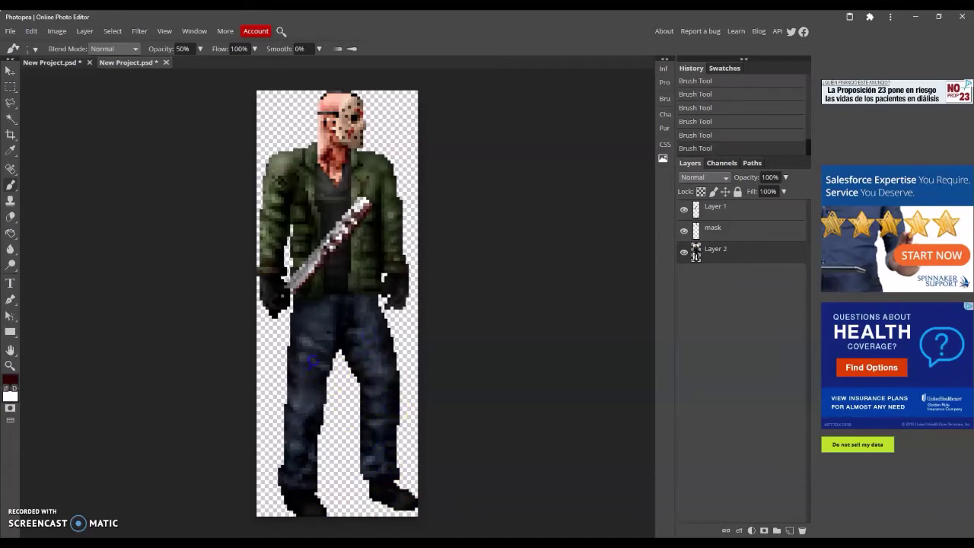
pyautogui.click(10, 378)
pyautogui.click(269, 462)
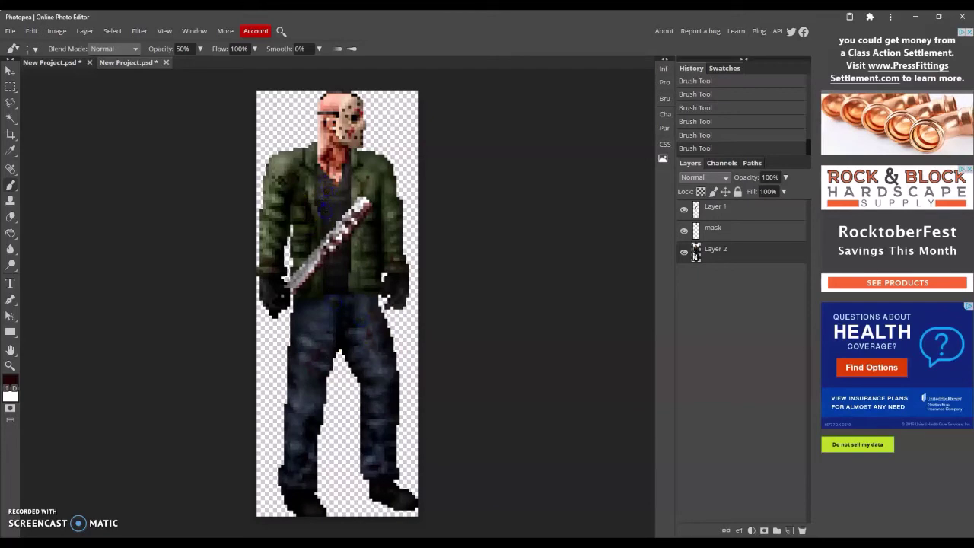
# Dab blue onto the jacket near the neck, then undo the stray dab.
pyautogui.click(10, 378)
pyautogui.click(270, 461)
pyautogui.click(327, 223)
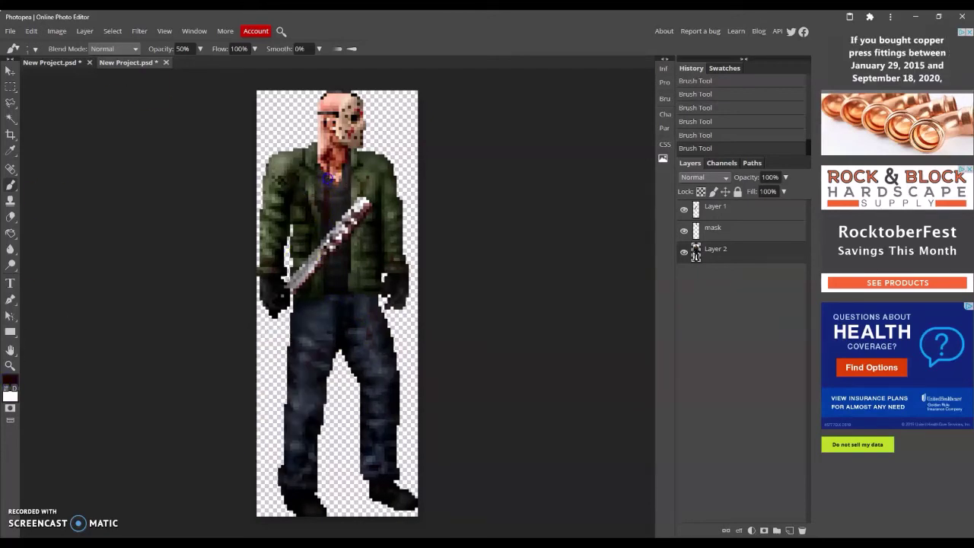
pyautogui.click(10, 379)
pyautogui.click(269, 462)
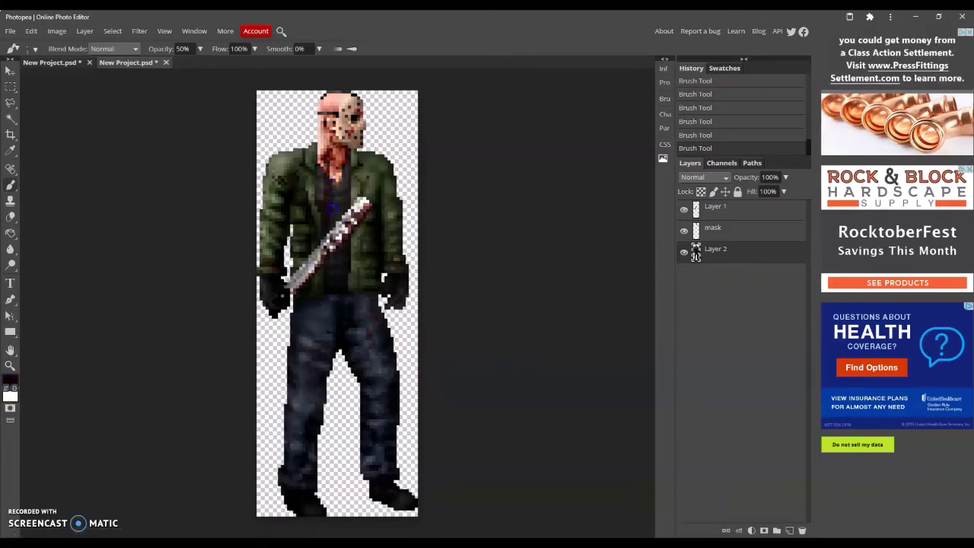
pyautogui.hotkey('ctrl', 'z')
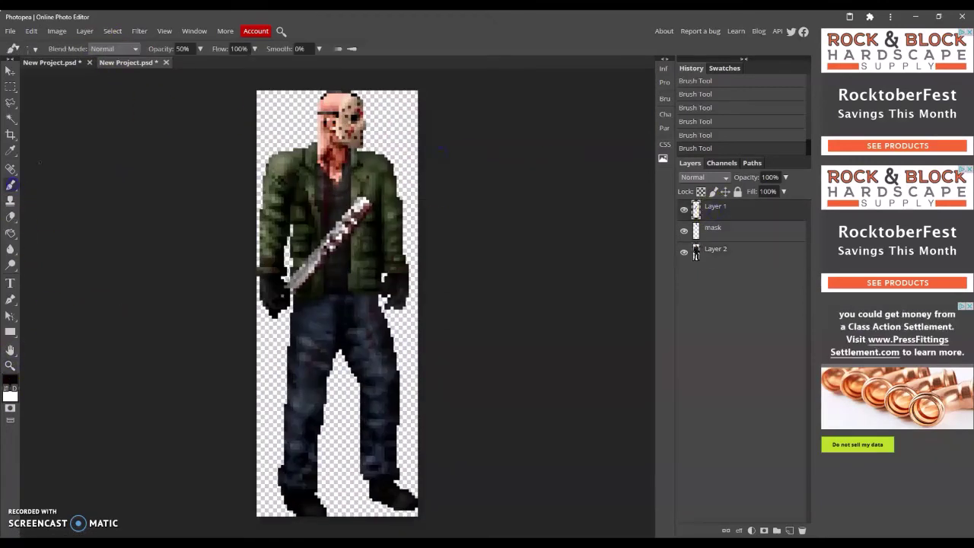
# Zoom in closely on the head and set the brush to 40% opacity.
pyautogui.click(10, 379)
pyautogui.click(269, 461)
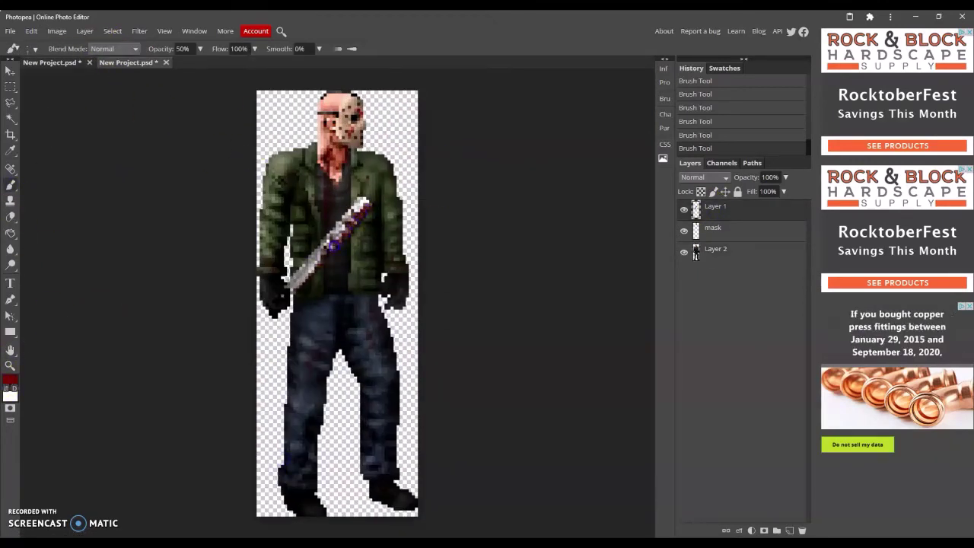
pyautogui.doubleClick(10, 365)
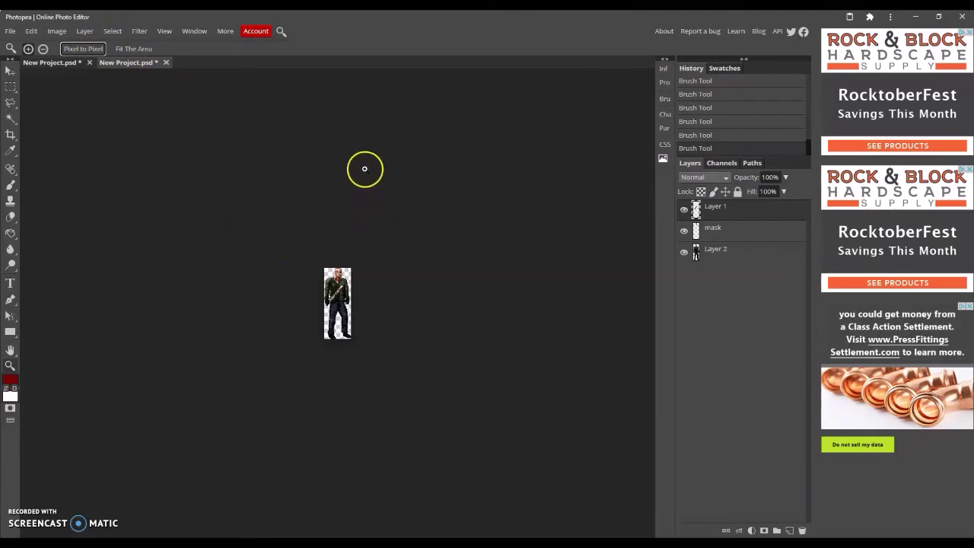
pyautogui.click(712, 228)
pyautogui.press('b')
pyautogui.click(31, 48)
pyautogui.click(174, 48)
pyautogui.press('4')
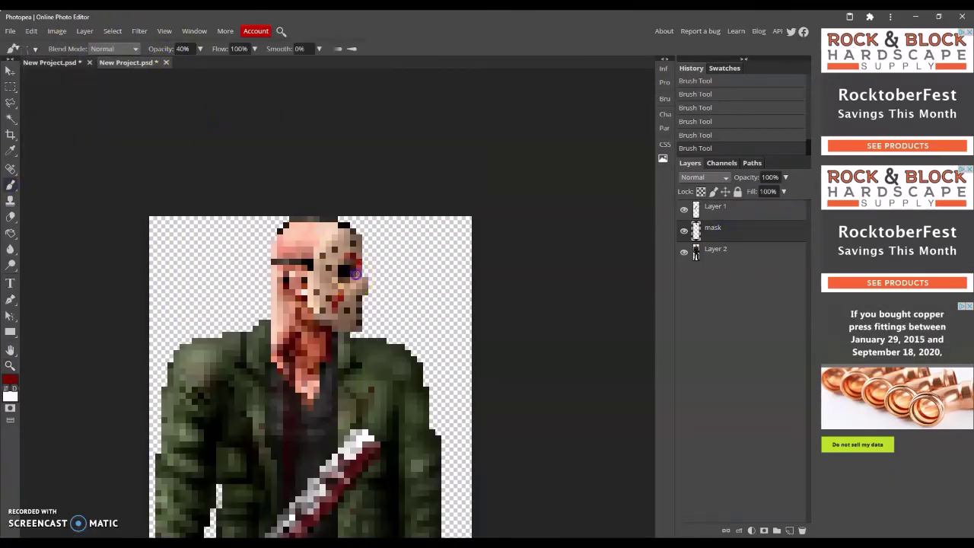
# Touch up the mask's pixels around the eye and cheek with the Pencil, then fit the sprite to the window.
pyautogui.hotkey('shift', 'b')
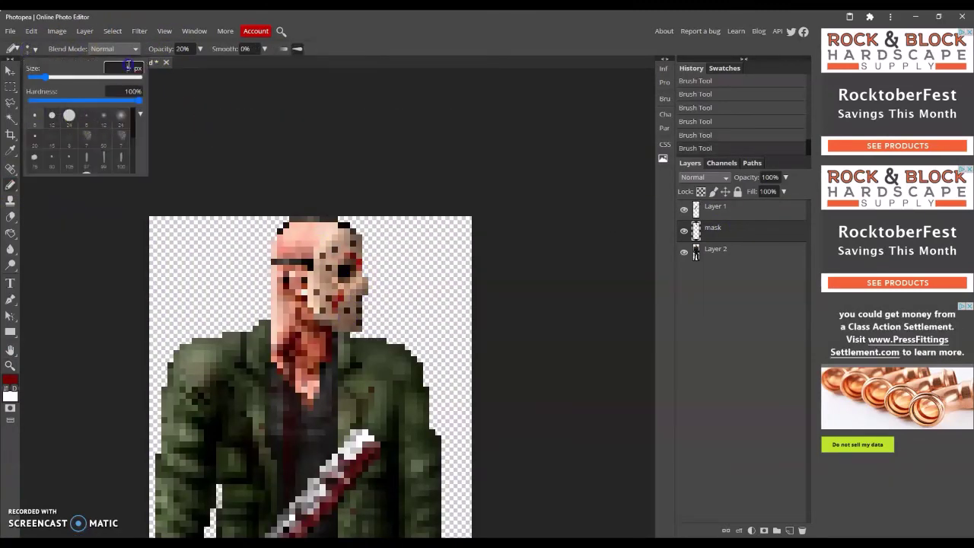
pyautogui.click(32, 48)
pyautogui.click(351, 251)
pyautogui.moveTo(354, 270); pyautogui.dragTo(361, 310)
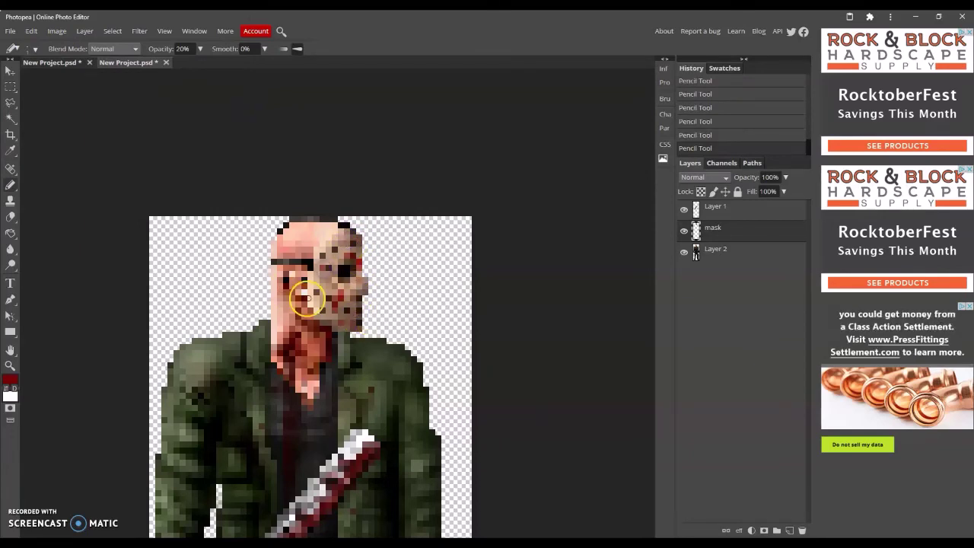
pyautogui.press('z')
pyautogui.hotkey('ctrl', '1')
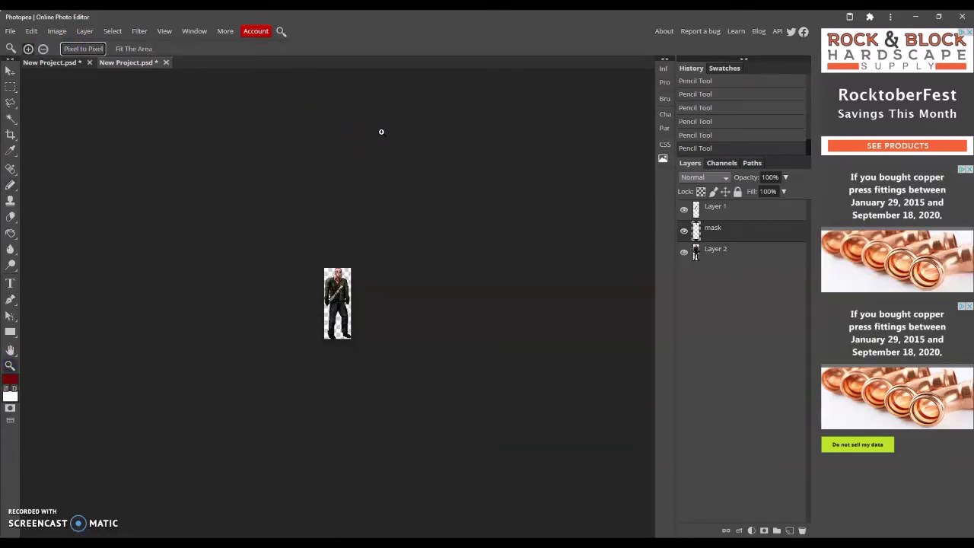
pyautogui.hotkey('ctrl', '0')
# Burn darker midtone shading into the jeans at 20% exposure.
pyautogui.press('o')
pyautogui.click(34, 48)
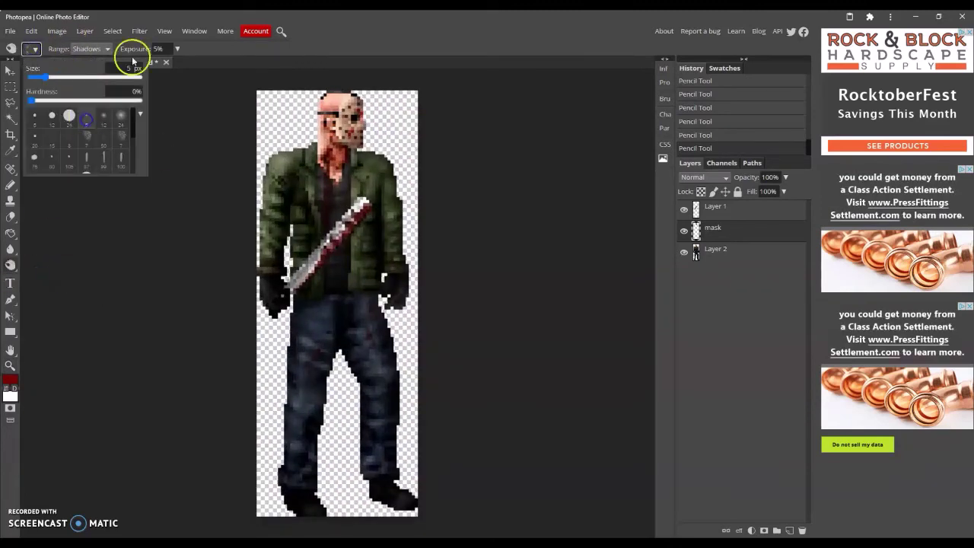
pyautogui.click(325, 328)
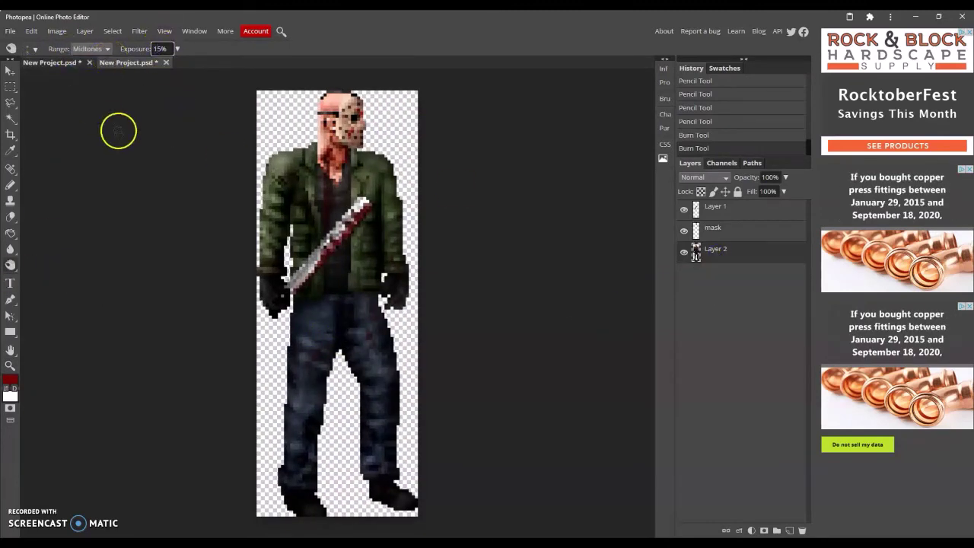
pyautogui.click(325, 329)
pyautogui.click(320, 384)
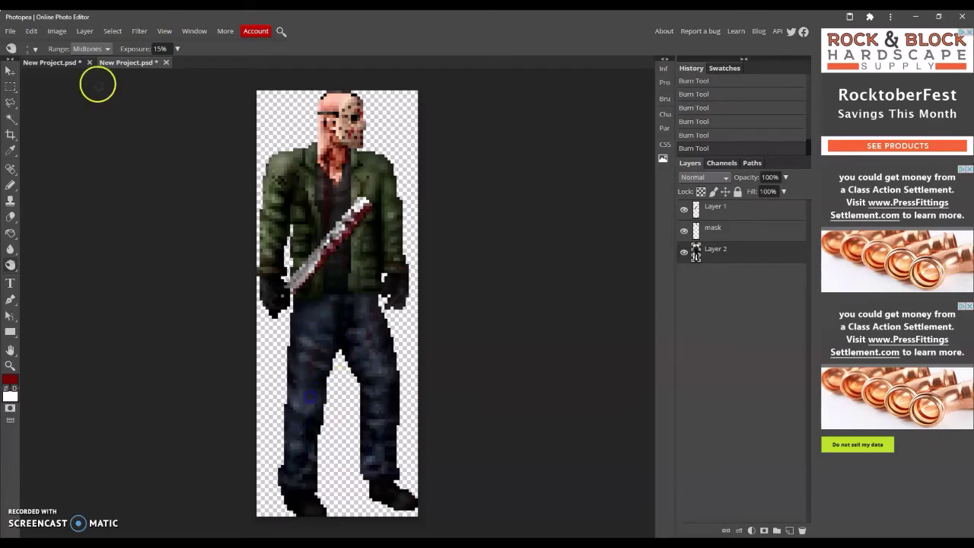
pyautogui.moveTo(97, 85); pyautogui.dragTo(107, 85)
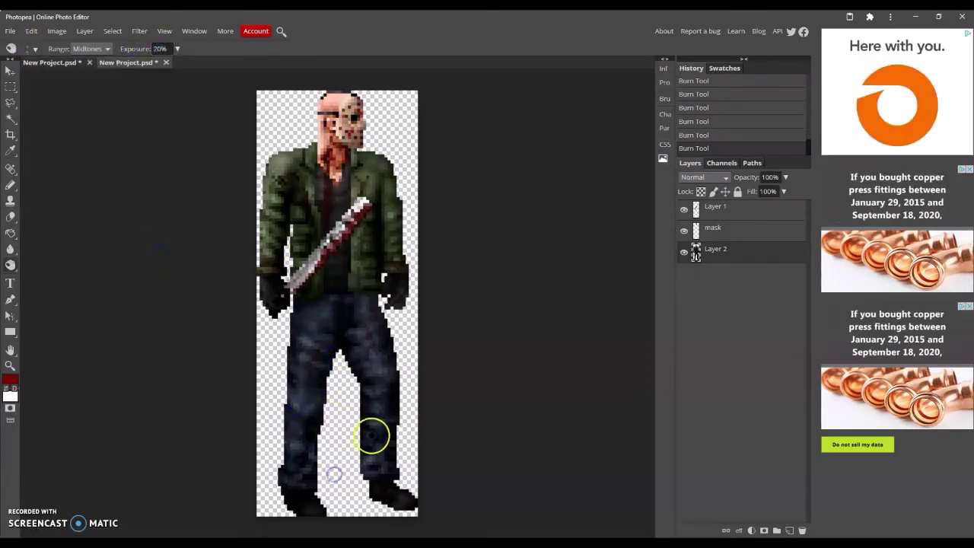
pyautogui.moveTo(372, 435); pyautogui.dragTo(369, 365)
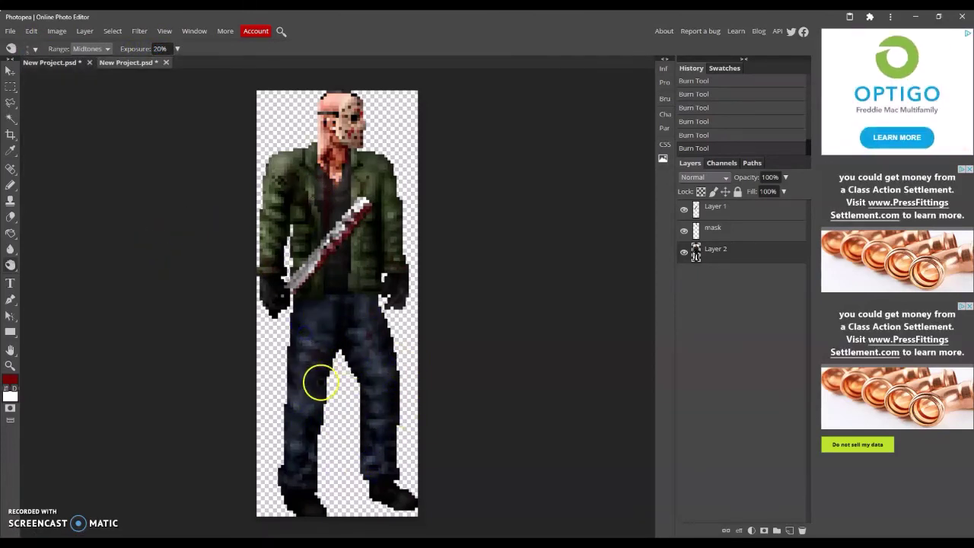
# Select a thin strip of the jeans between the legs.
pyautogui.click(10, 365)
pyautogui.click(79, 48)
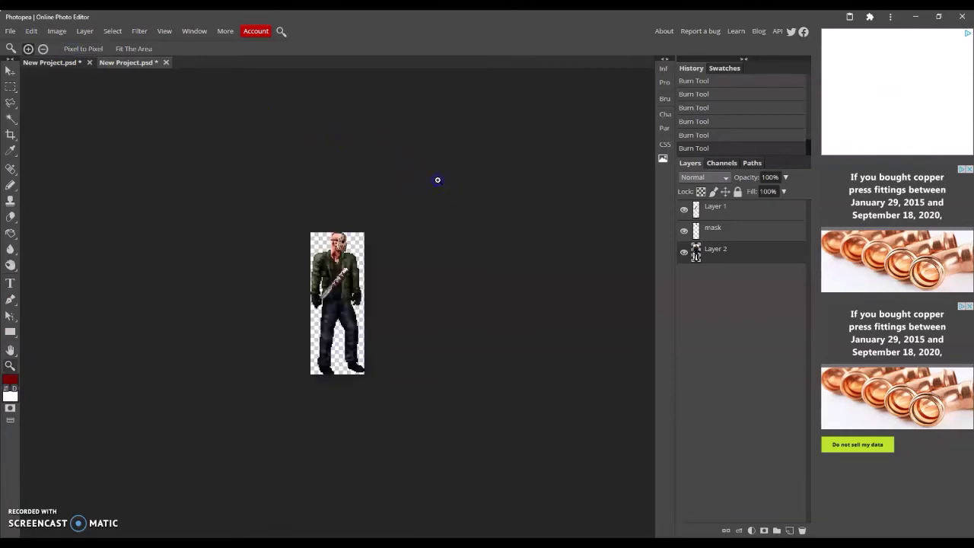
pyautogui.hotkey('ctrl', '0')
pyautogui.press('m')
pyautogui.moveTo(424, 485); pyautogui.dragTo(343, 340)
pyautogui.moveTo(384, 331)
pyautogui.mouseDown()
pyautogui.moveTo(341, 322)
pyautogui.moveTo(396, 293)
pyautogui.mouseUp()
pyautogui.moveTo(339, 339)
pyautogui.mouseDown()
pyautogui.moveTo(340, 352)
pyautogui.moveTo(381, 320)
pyautogui.mouseUp()
# Nudge the selected jeans strip with the Move tool, then deselect.
pyautogui.click(11, 70)
pyautogui.hotkey('ctrl', 'z')
pyautogui.press('m')
pyautogui.hotkey('ctrl', 'shift', 'z')
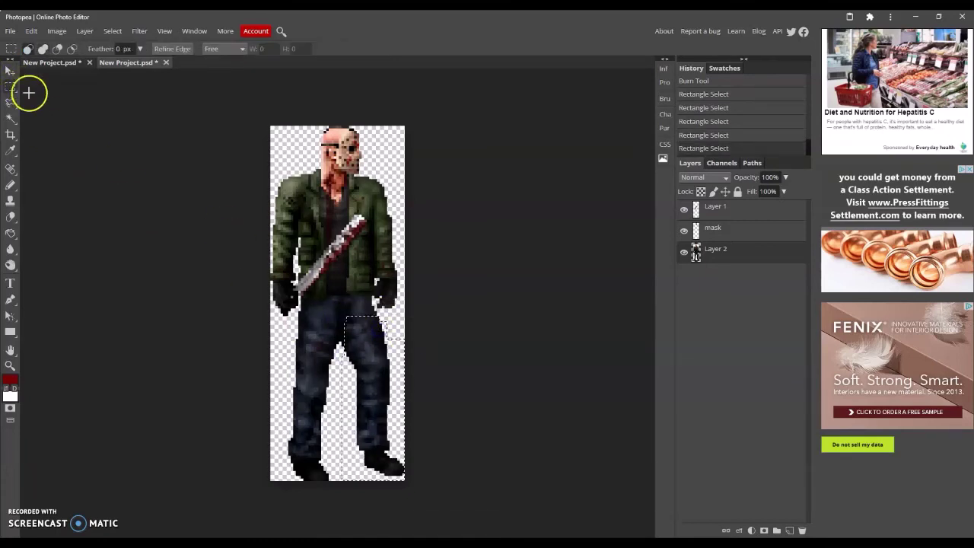
pyautogui.click(11, 70)
pyautogui.hotkey('ctrl', 'd')
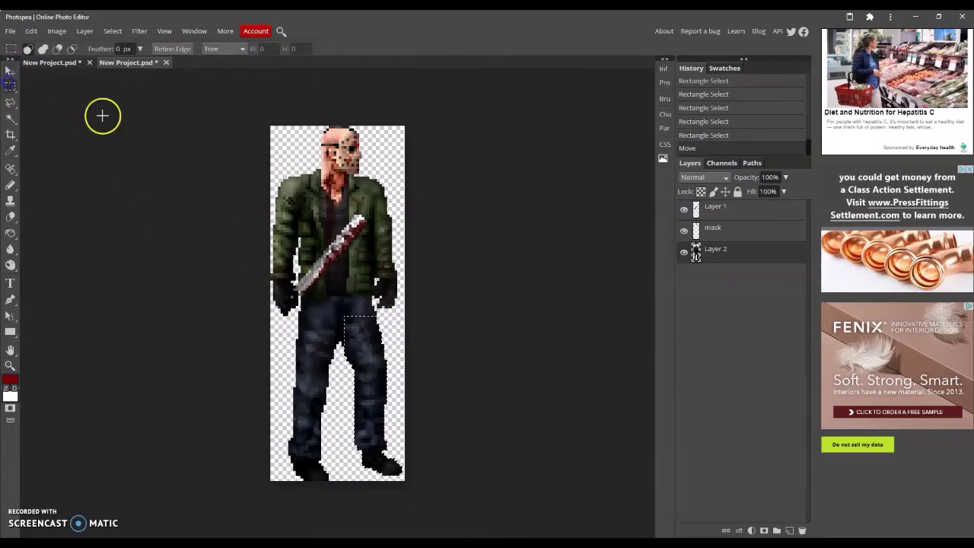
# Trim the canvas tight around the sprite and check the browser's Jason reference page.
pyautogui.click(57, 30)
pyautogui.click(68, 191)
pyautogui.click(11, 365)
pyautogui.keyDown('alt'); pyautogui.click(434, 157); pyautogui.keyUp('alt')
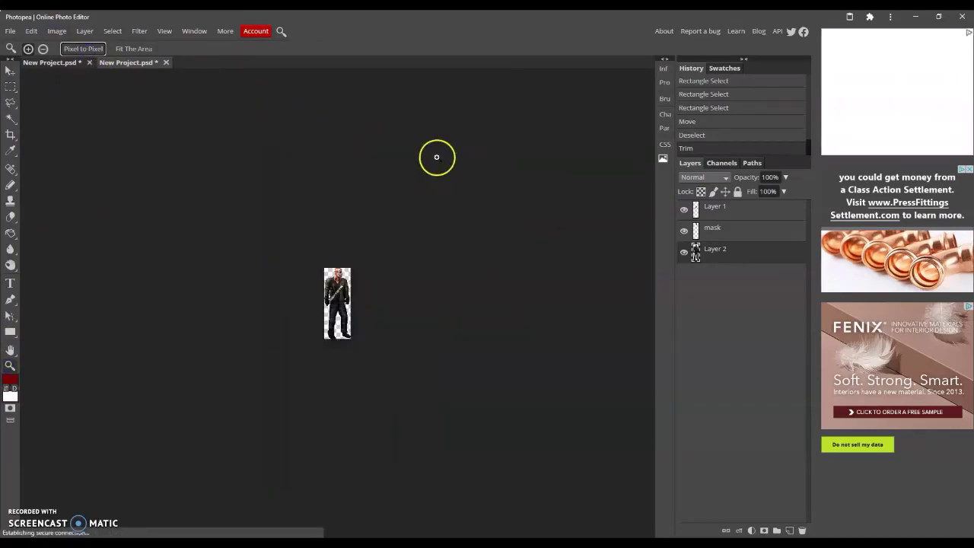
pyautogui.click(50, 64)
pyautogui.hotkey('alt', 'Tab')
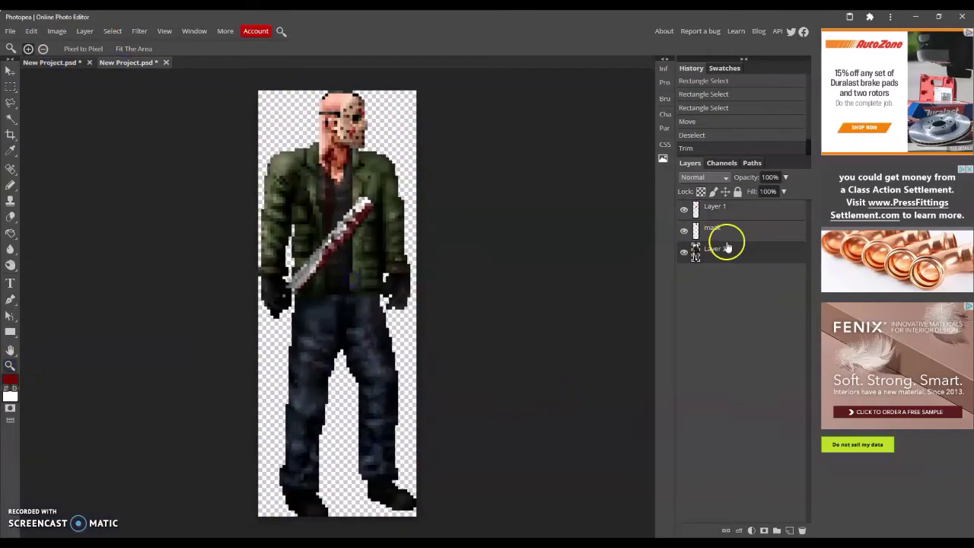
# Pencil grey highlight pixels at 100% opacity and near-black dots onto the jeans.
pyautogui.click(10, 379)
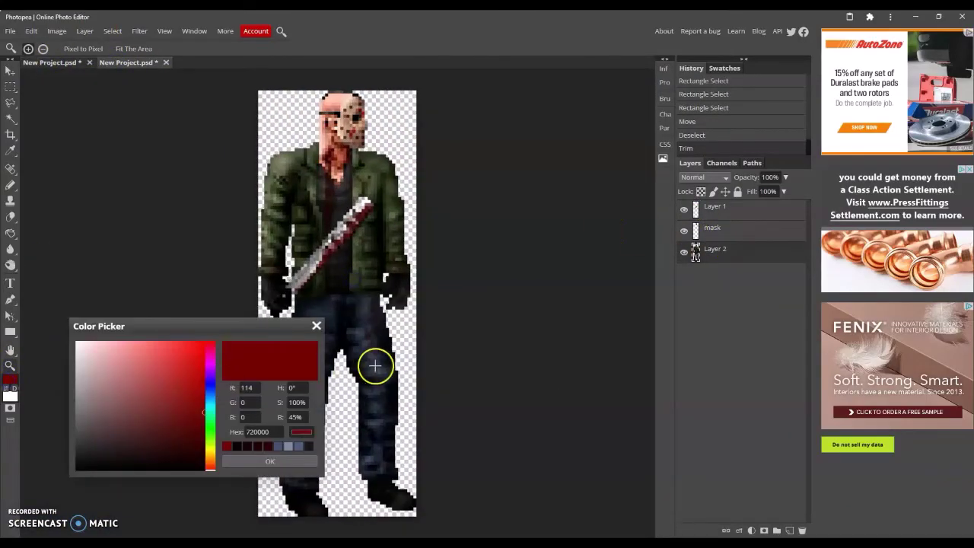
pyautogui.click(98, 385)
pyautogui.click(258, 452)
pyautogui.press('b')
pyautogui.click(312, 433)
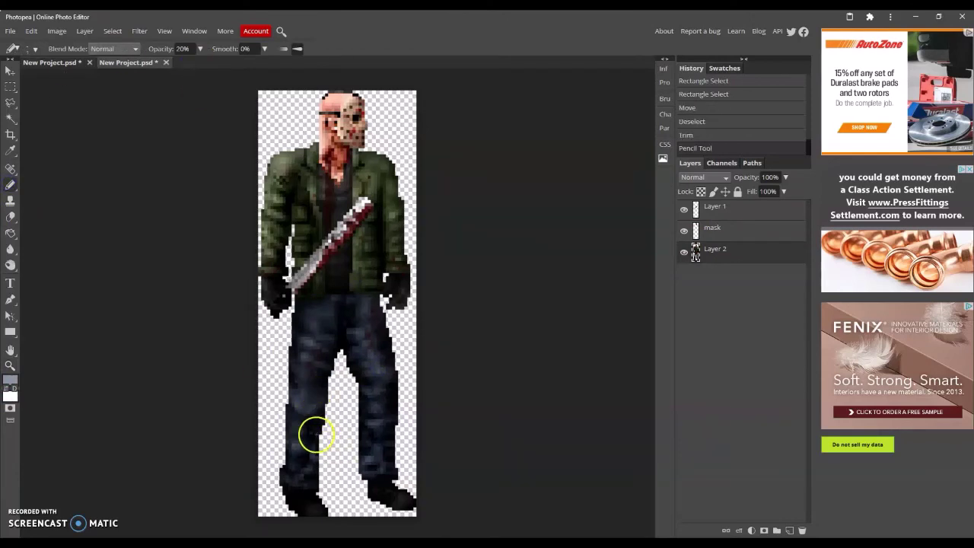
pyautogui.click(337, 398)
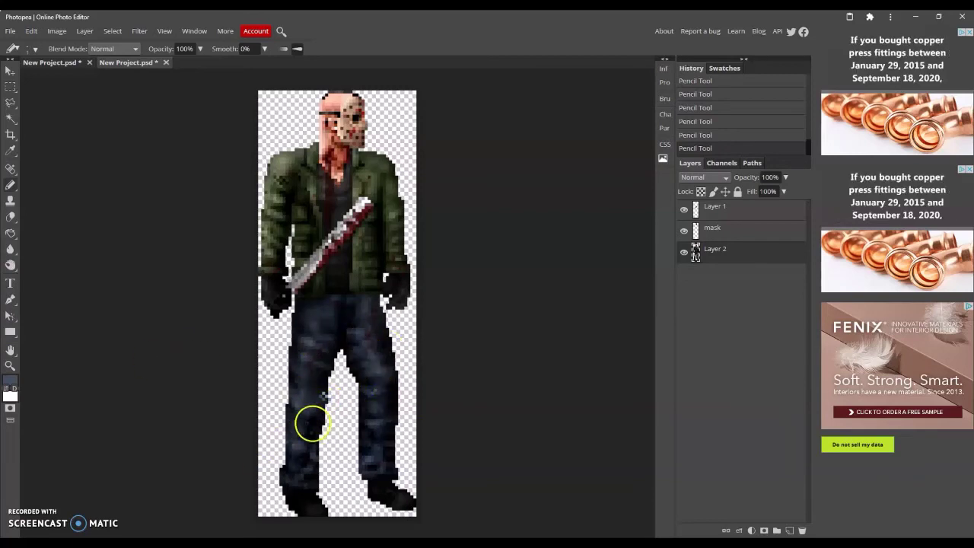
pyautogui.click(6, 388)
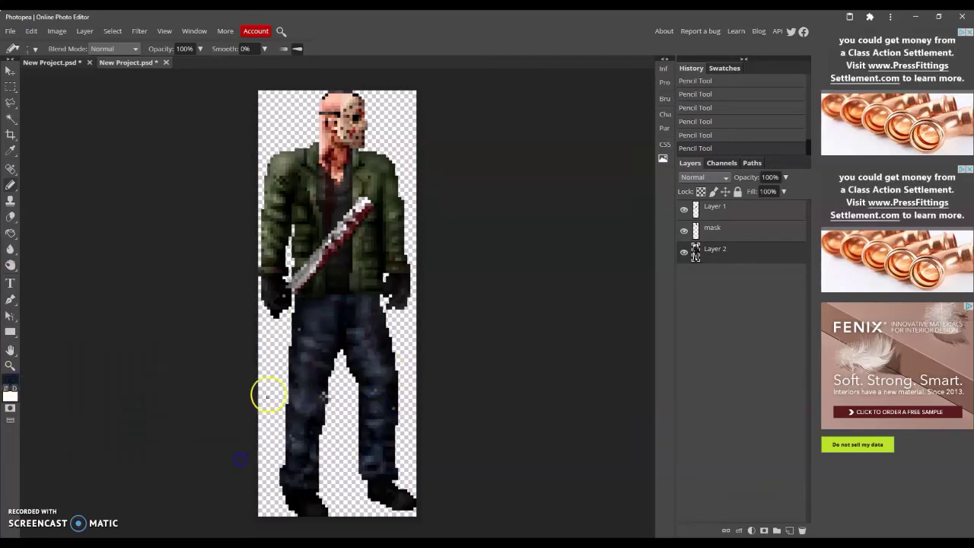
pyautogui.click(304, 333)
pyautogui.click(293, 438)
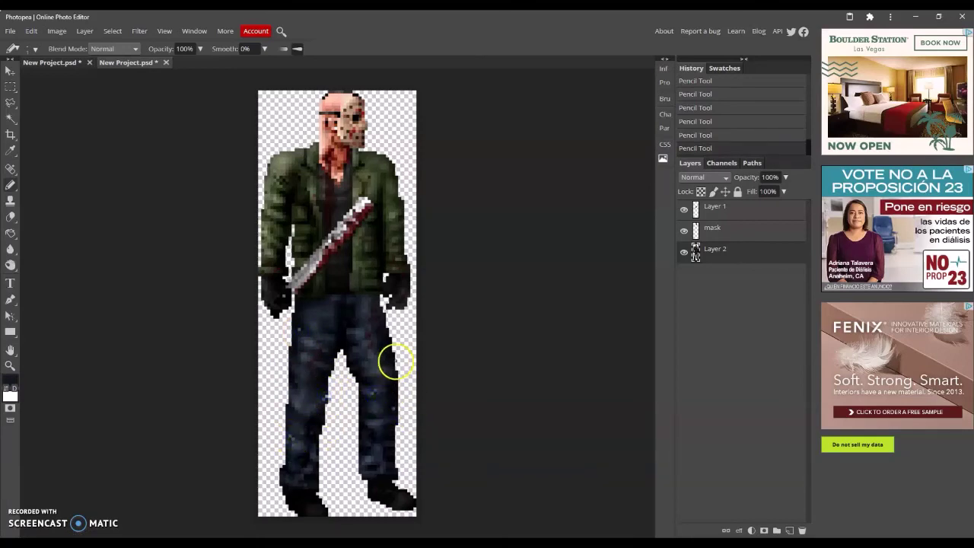
# Burn part of the jeans darker and view the sprite pixel to pixel.
pyautogui.press('o')
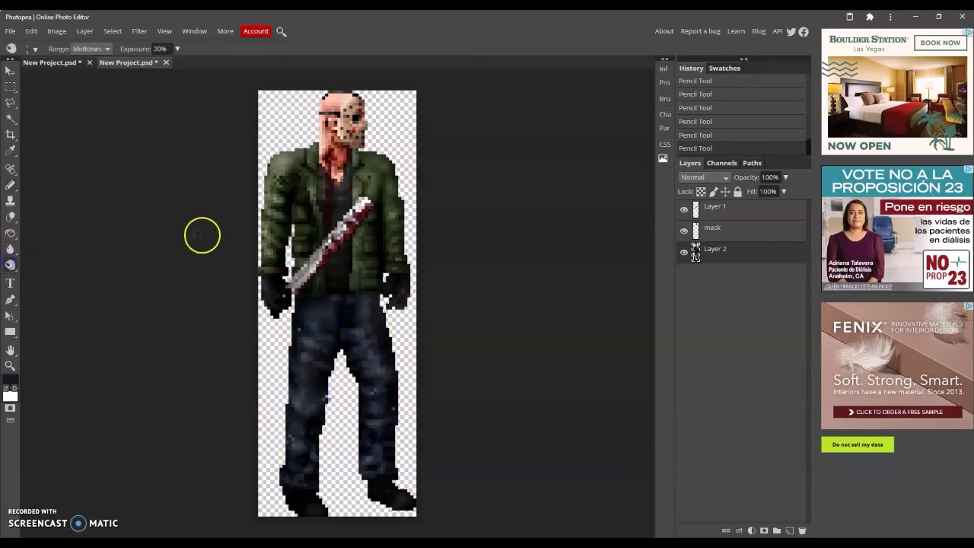
pyautogui.click(345, 334)
pyautogui.click(10, 365)
pyautogui.click(84, 48)
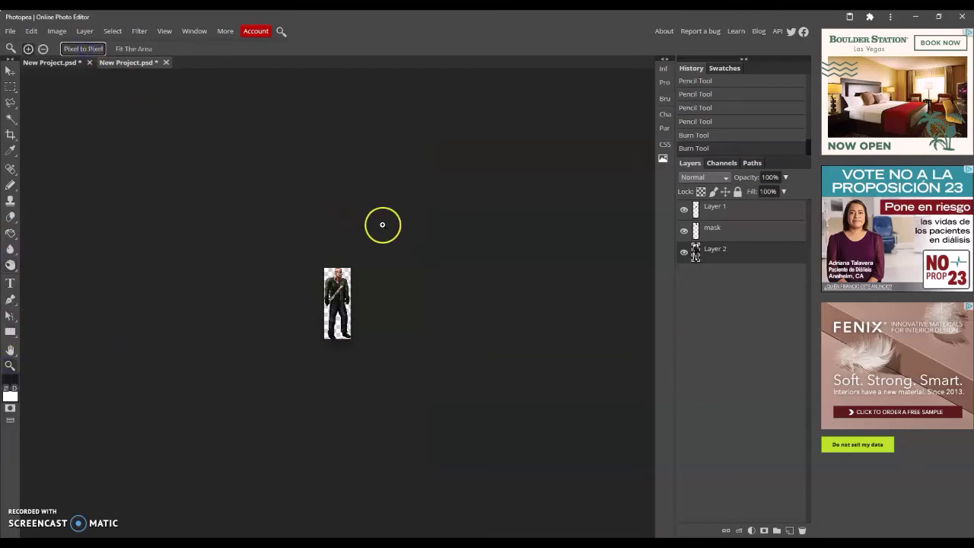
pyautogui.click(460, 221)
# Shift the green range hue to -47 with Hue/Saturation to recolour the jacket.
pyautogui.click(342, 171)
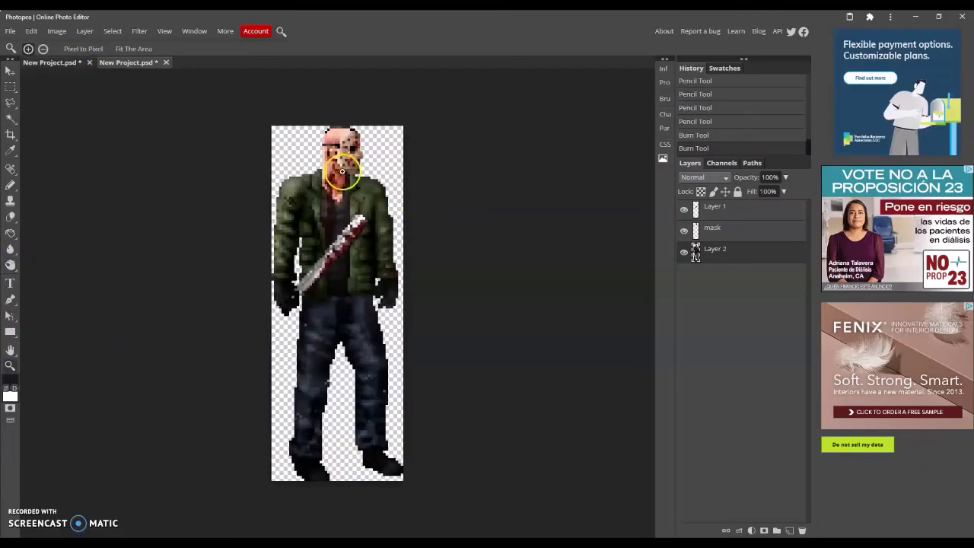
pyautogui.click(79, 62)
pyautogui.click(127, 62)
pyautogui.hotkey('ctrl', 'u')
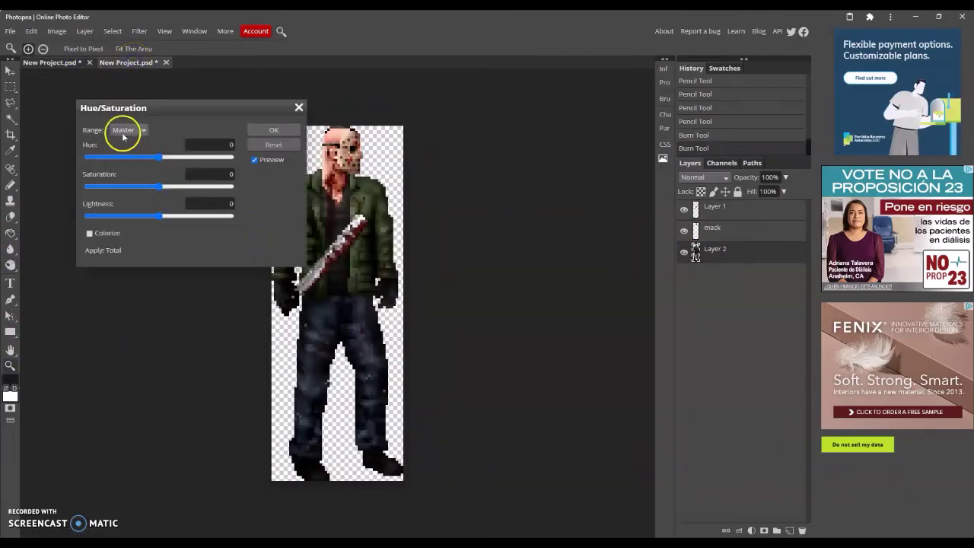
pyautogui.click(151, 160)
pyautogui.moveTo(147, 158); pyautogui.dragTo(143, 158)
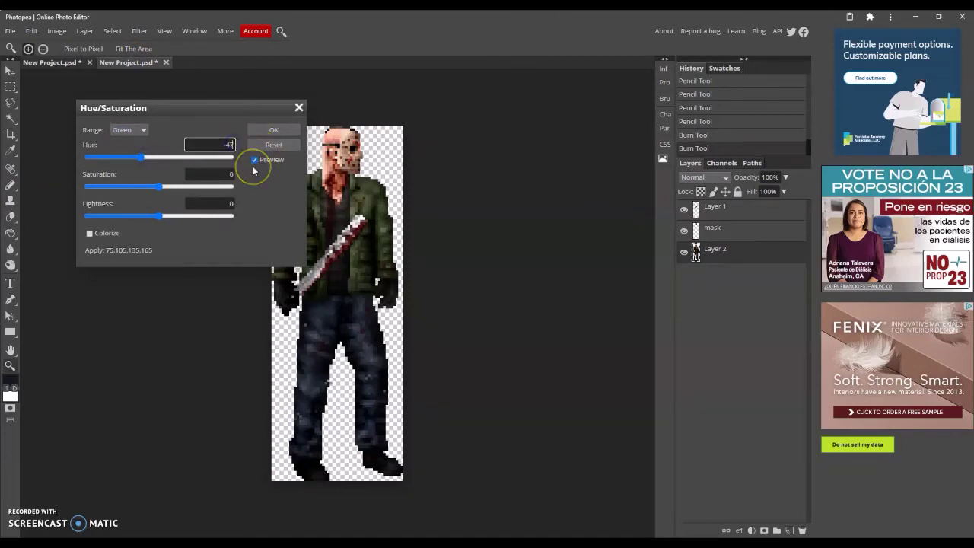
pyautogui.click(221, 175)
pyautogui.click(274, 129)
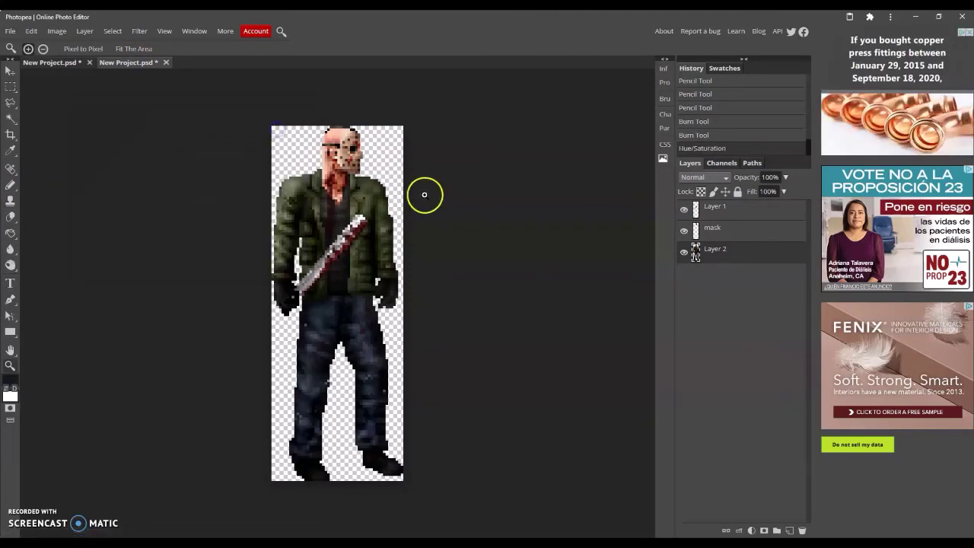
# Paint a 40%-opacity dark shading mark on the jacket.
pyautogui.click(83, 48)
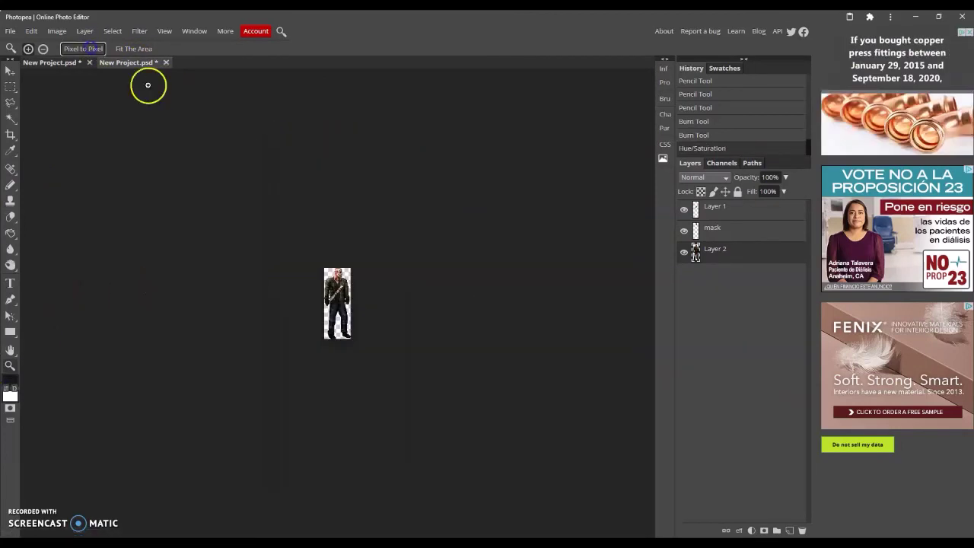
pyautogui.click(72, 64)
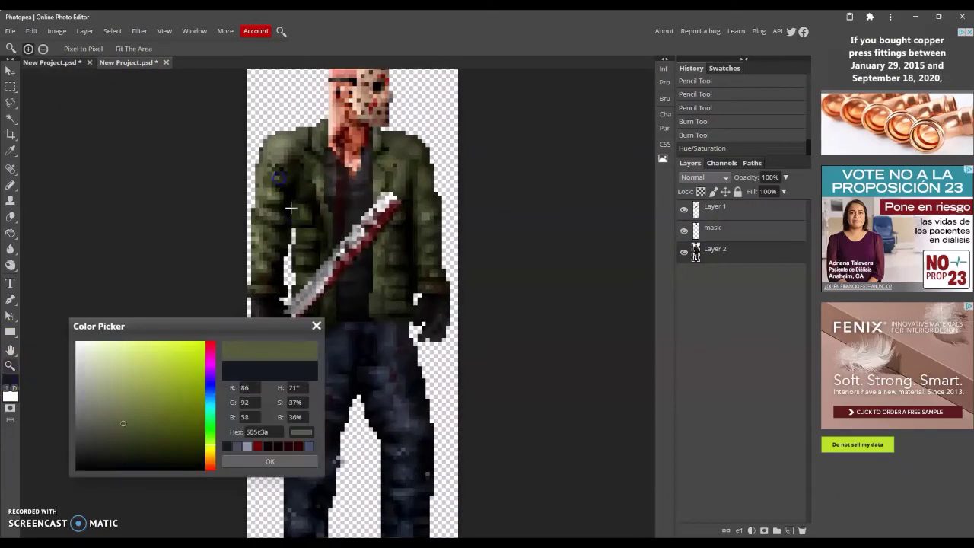
pyautogui.press('4')
pyautogui.click(287, 189)
pyautogui.click(288, 189)
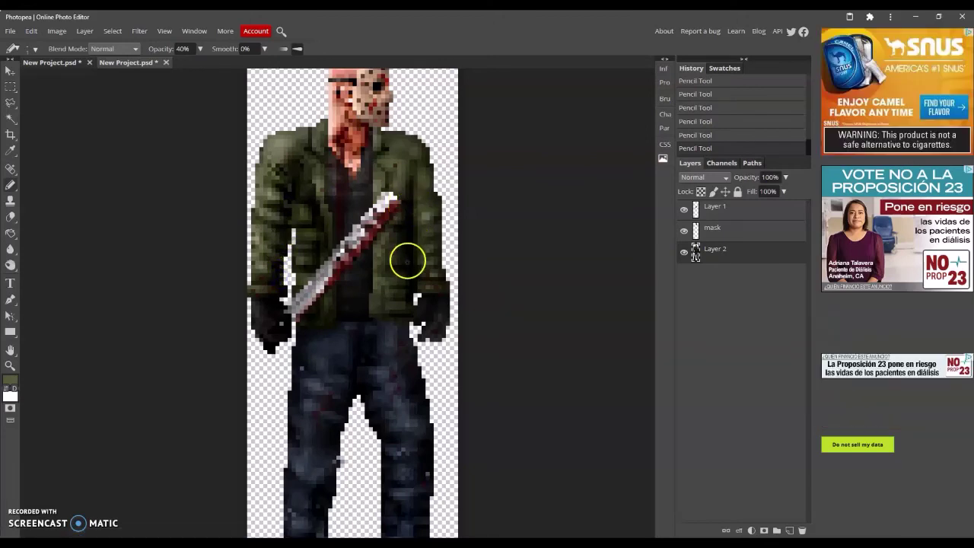
pyautogui.hotkey('ctrl', 'z')
pyautogui.hotkey('ctrl', 'z')
pyautogui.hotkey('ctrl', 'z')
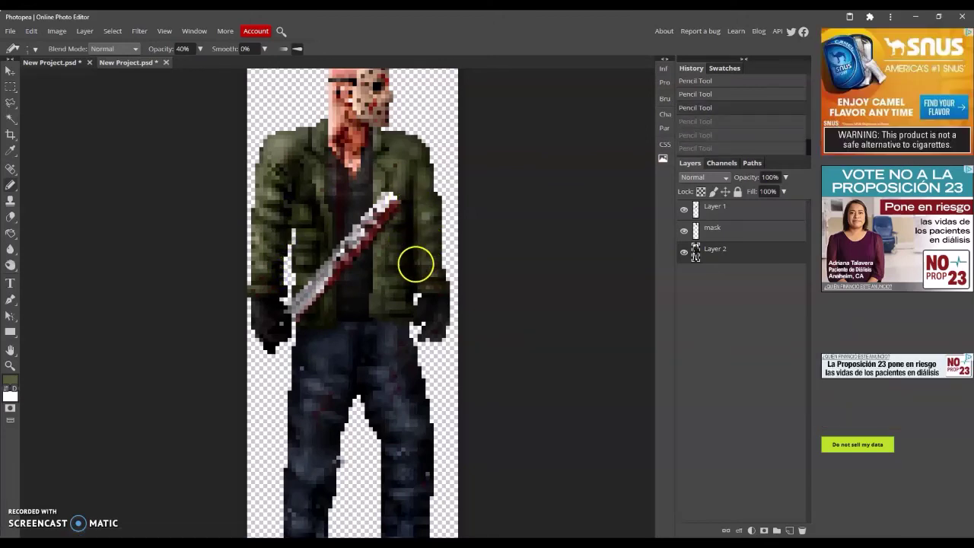
pyautogui.hotkey('ctrl', 'shift', 'z')
pyautogui.hotkey('ctrl', 'shift', 'z')
pyautogui.hotkey('ctrl', 'shift', 'z')
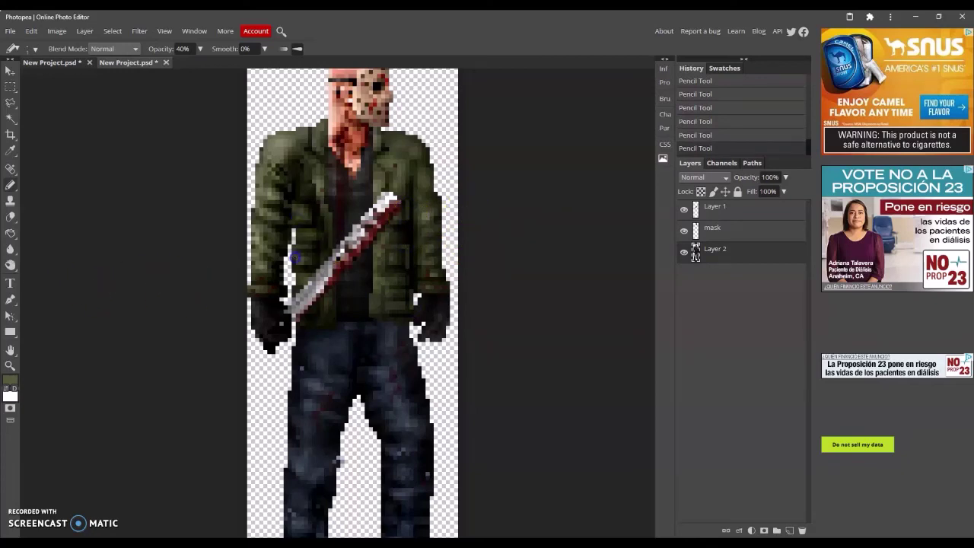
pyautogui.press('z')
pyautogui.scroll(-5, 73, 263)
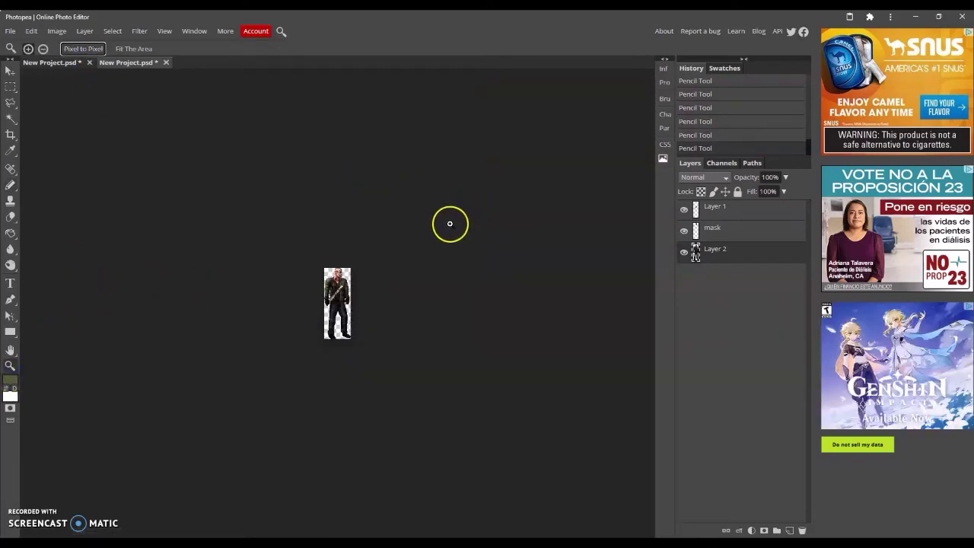
pyautogui.hotkey('ctrl', '0')
# Dodge lighter highlights onto the sprite.
pyautogui.rightClick(11, 263)
pyautogui.click(54, 295)
pyautogui.click(32, 47)
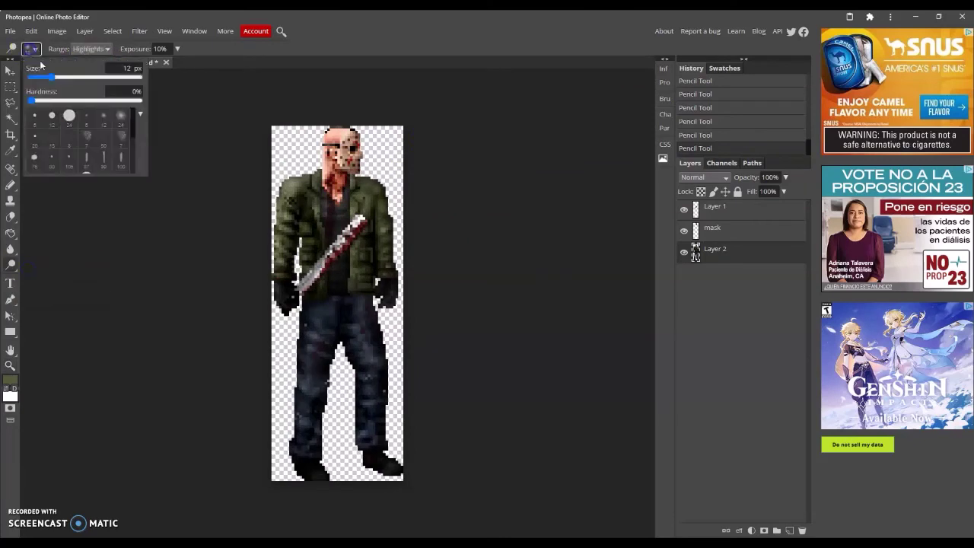
pyautogui.click(319, 476)
# Add very dark red pixels to the right shoe and left hand.
pyautogui.press('b')
pyautogui.click(10, 380)
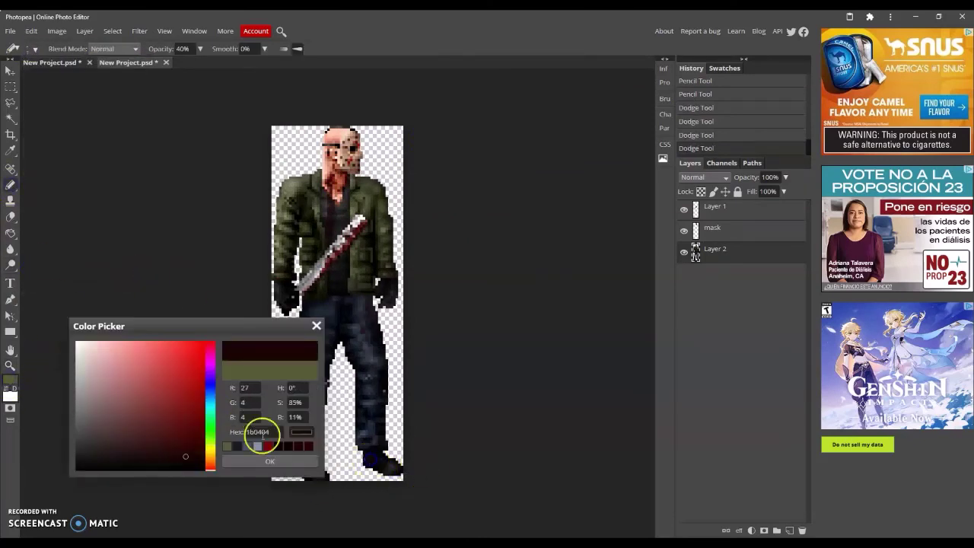
pyautogui.click(261, 434)
pyautogui.click(393, 466)
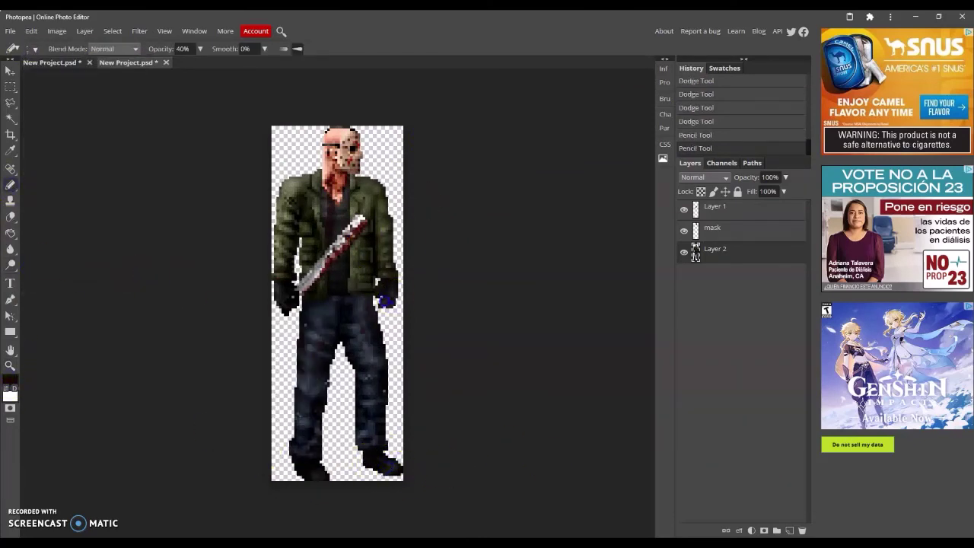
pyautogui.click(292, 303)
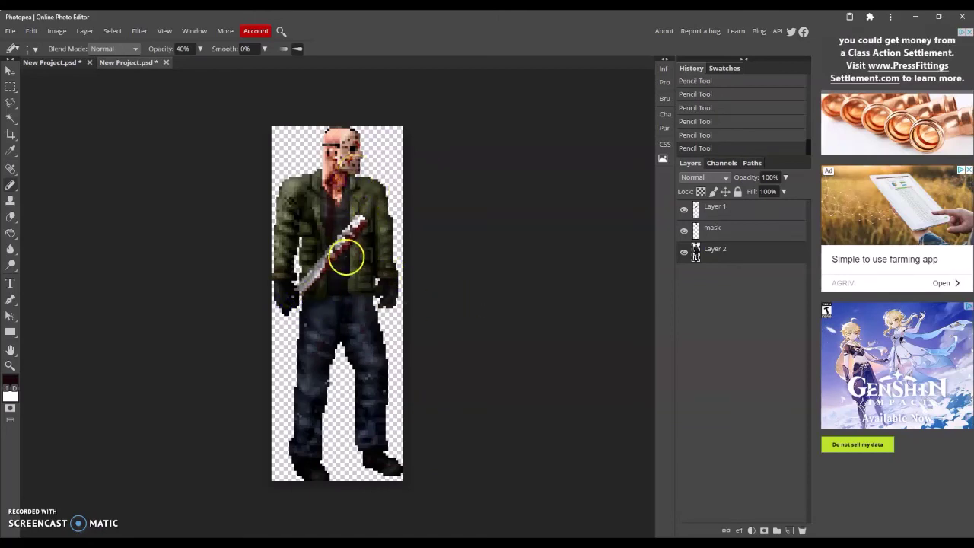
# Add a blue pixel at the belt.
pyautogui.click(10, 380)
pyautogui.click(130, 417)
pyautogui.click(271, 459)
pyautogui.click(344, 300)
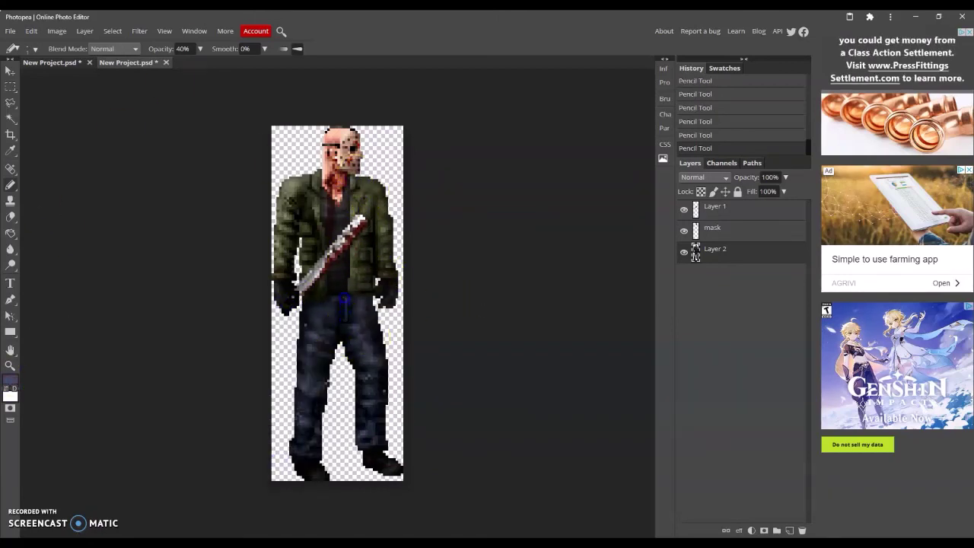
# Burn an area of the sprite darker and view it at actual pixel size.
pyautogui.press('o')
pyautogui.hotkey('shift', 'o')
pyautogui.click(304, 315)
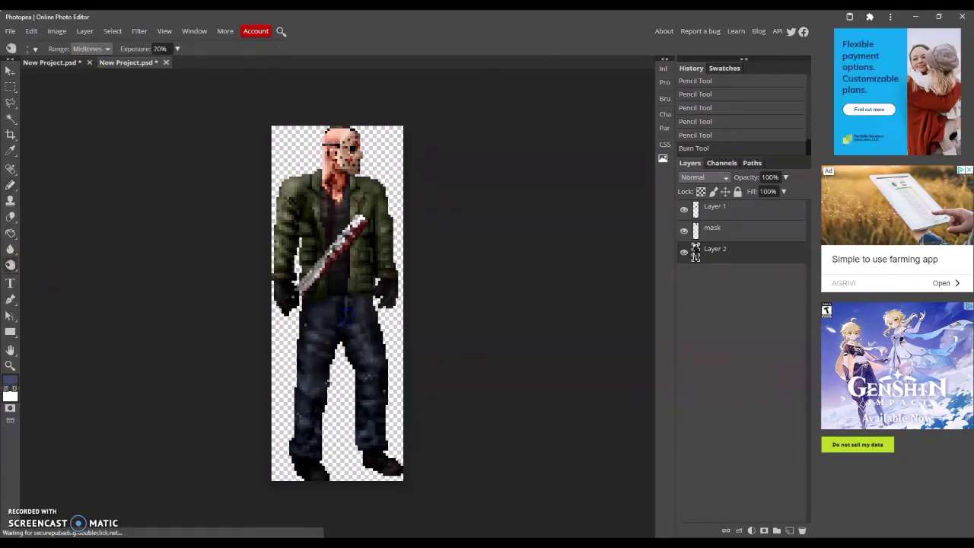
pyautogui.press('z')
pyautogui.click(83, 47)
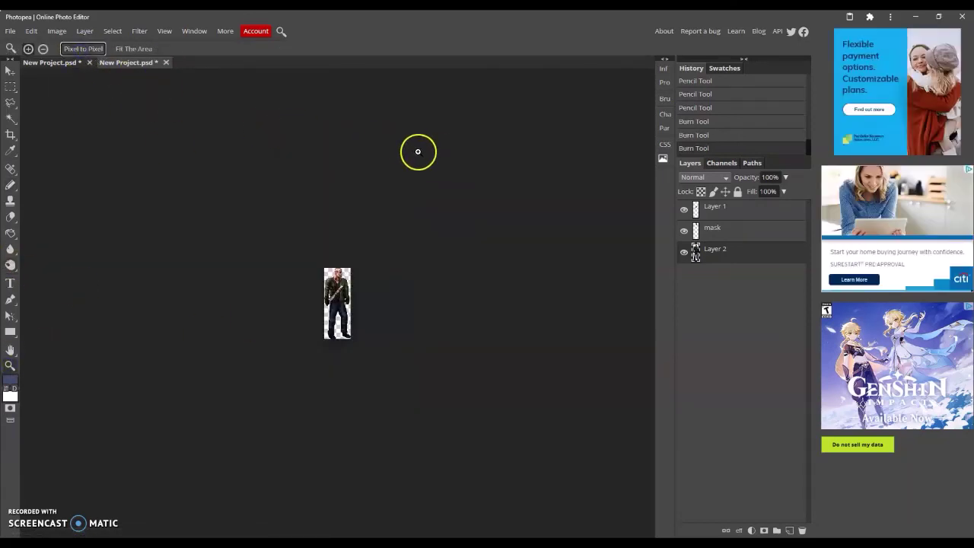
# Rename Layer 1 to 'machete'.
pyautogui.click(411, 155)
pyautogui.doubleClick(704, 206)
pyautogui.write('machete')
# Clear the selection and add pencil touch-up pixels on the mask layer.
pyautogui.click(11, 86)
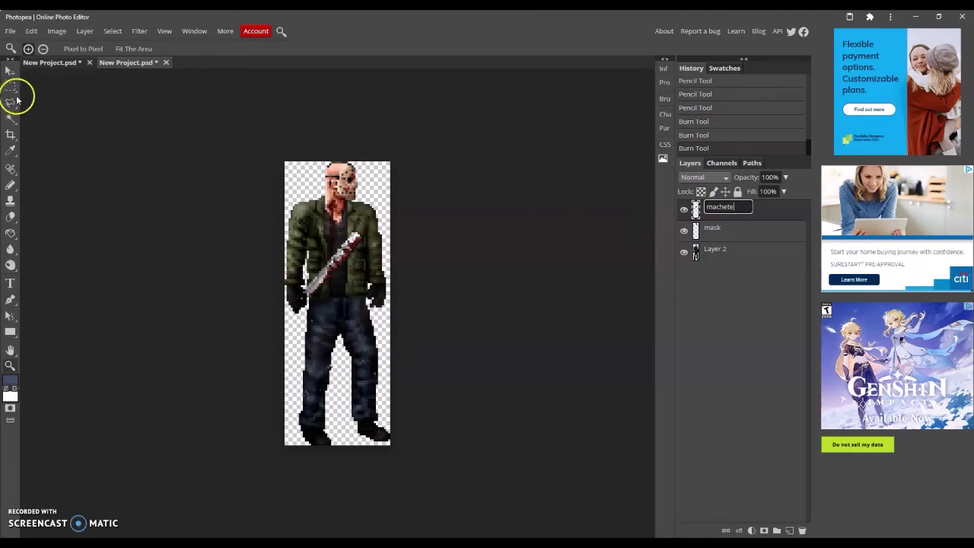
pyautogui.click(349, 183)
pyautogui.press('Escape')
pyautogui.click(11, 185)
pyautogui.click(697, 231)
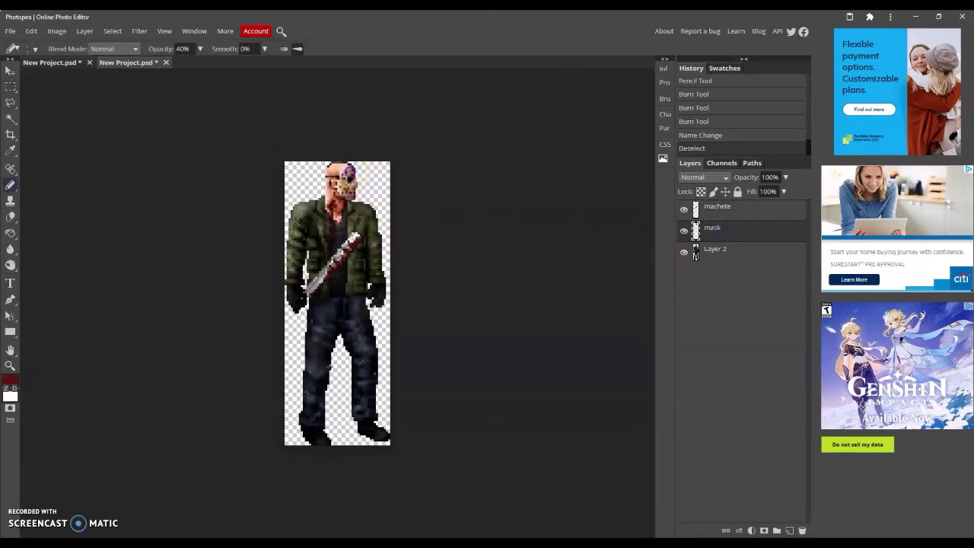
pyautogui.click(350, 183)
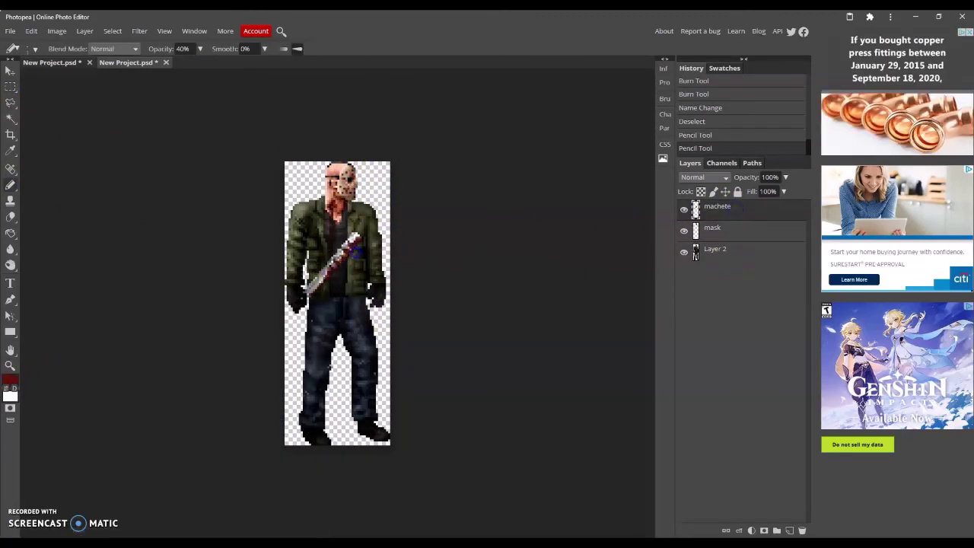